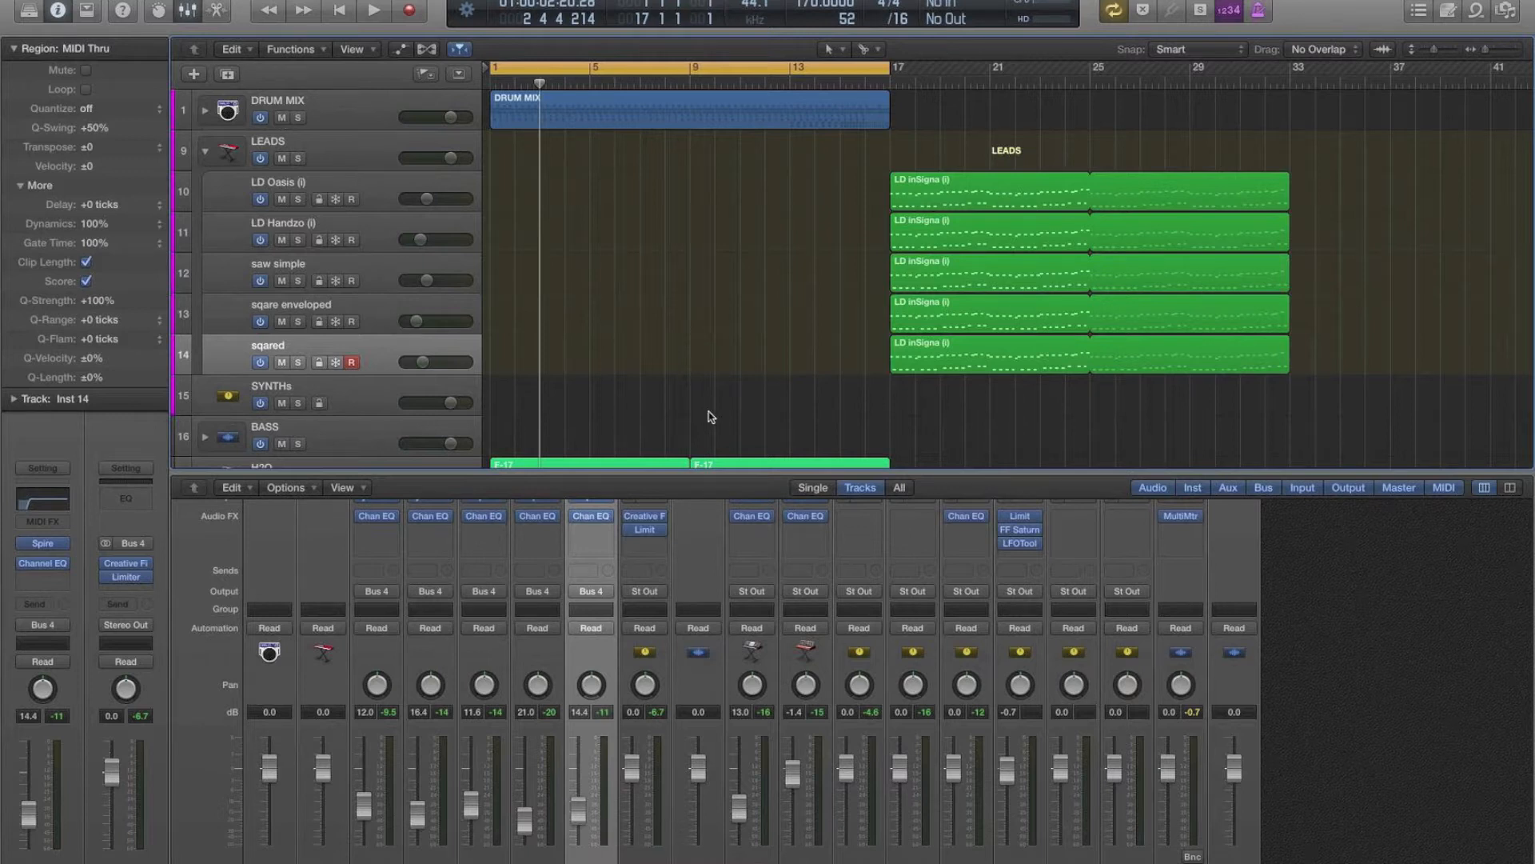
Step: Hide the mixer and expand the BASS track stack
key(x)
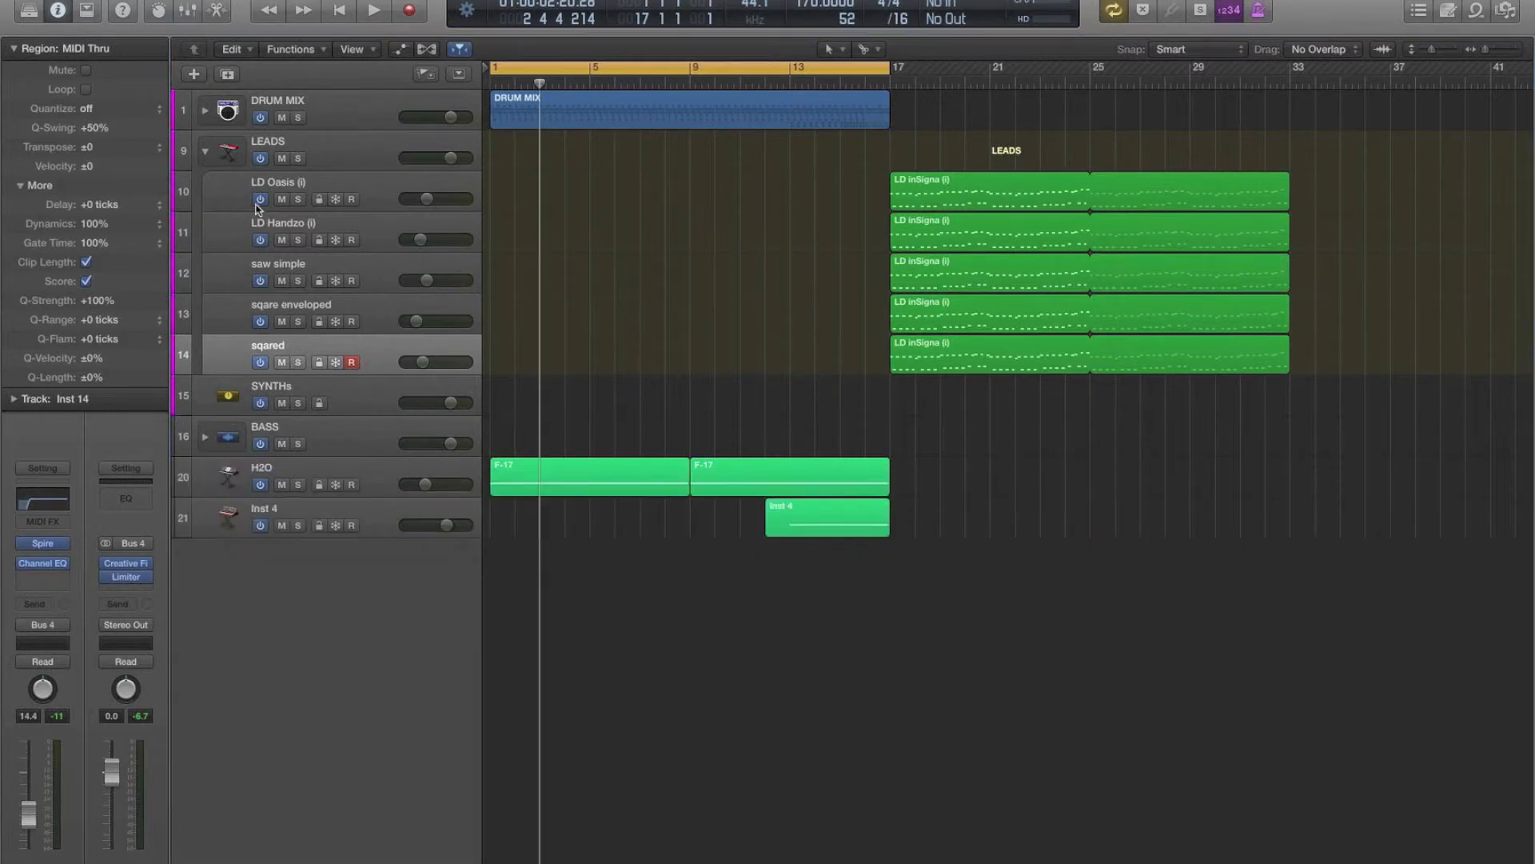
click(205, 436)
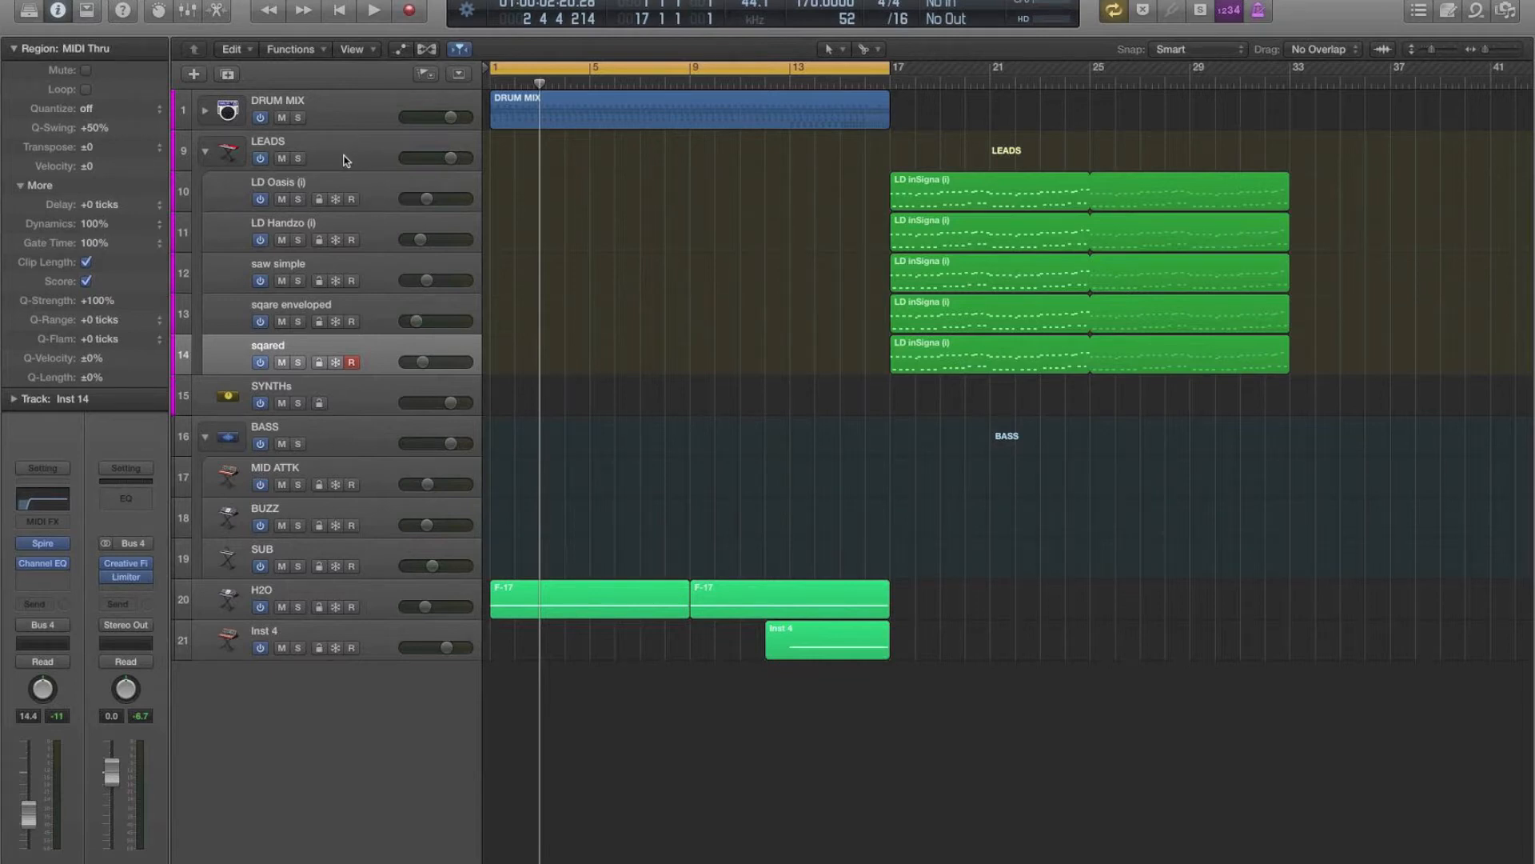
click(341, 187)
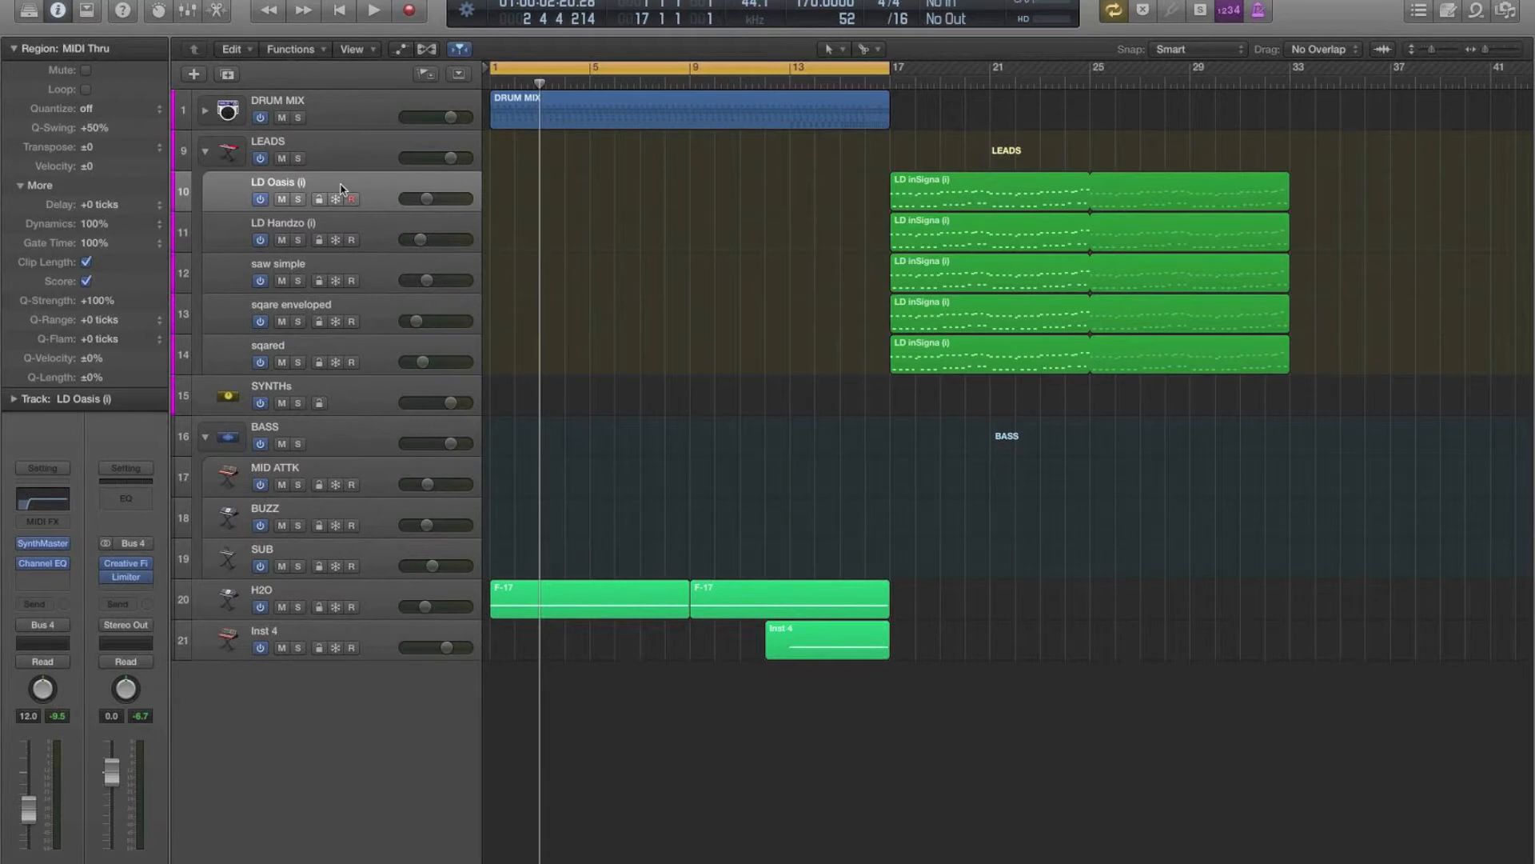
key(shift+Down)
key(shift+Down)
key(shift+Down)
key(shift+Down)
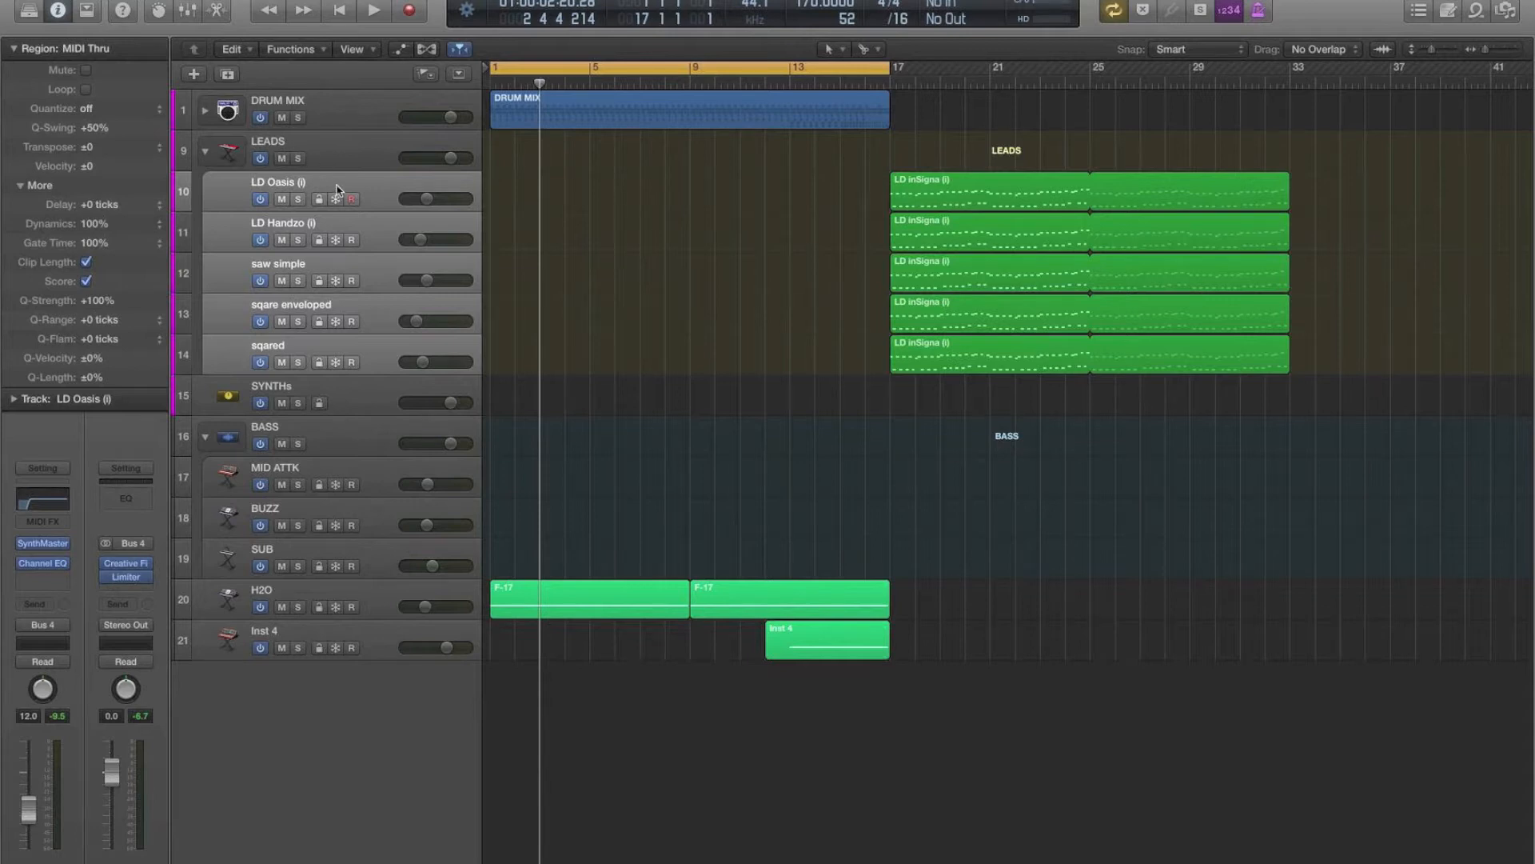
right_click(337, 191)
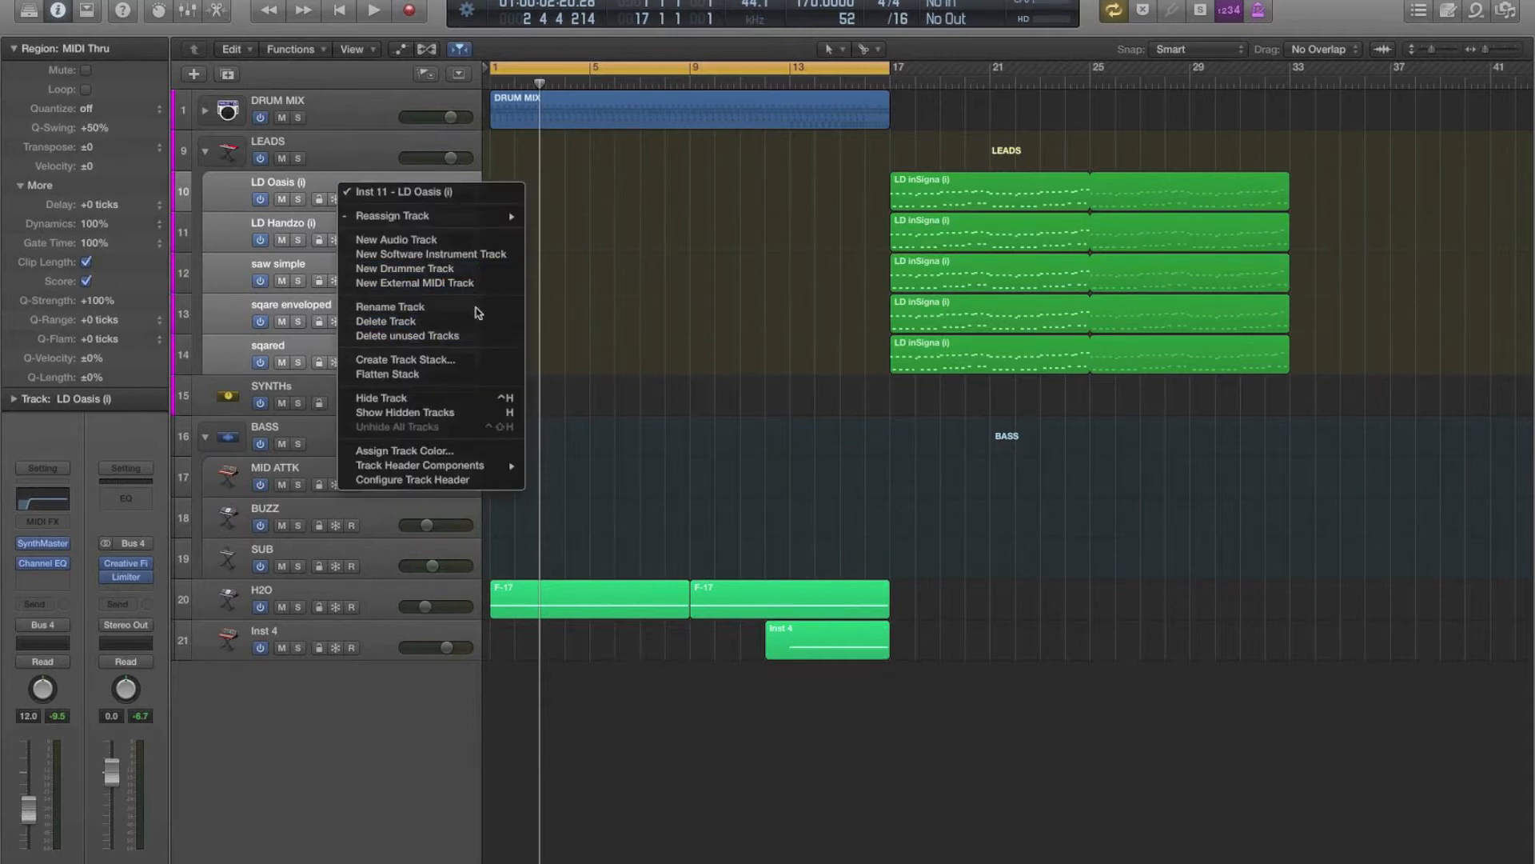
click(470, 359)
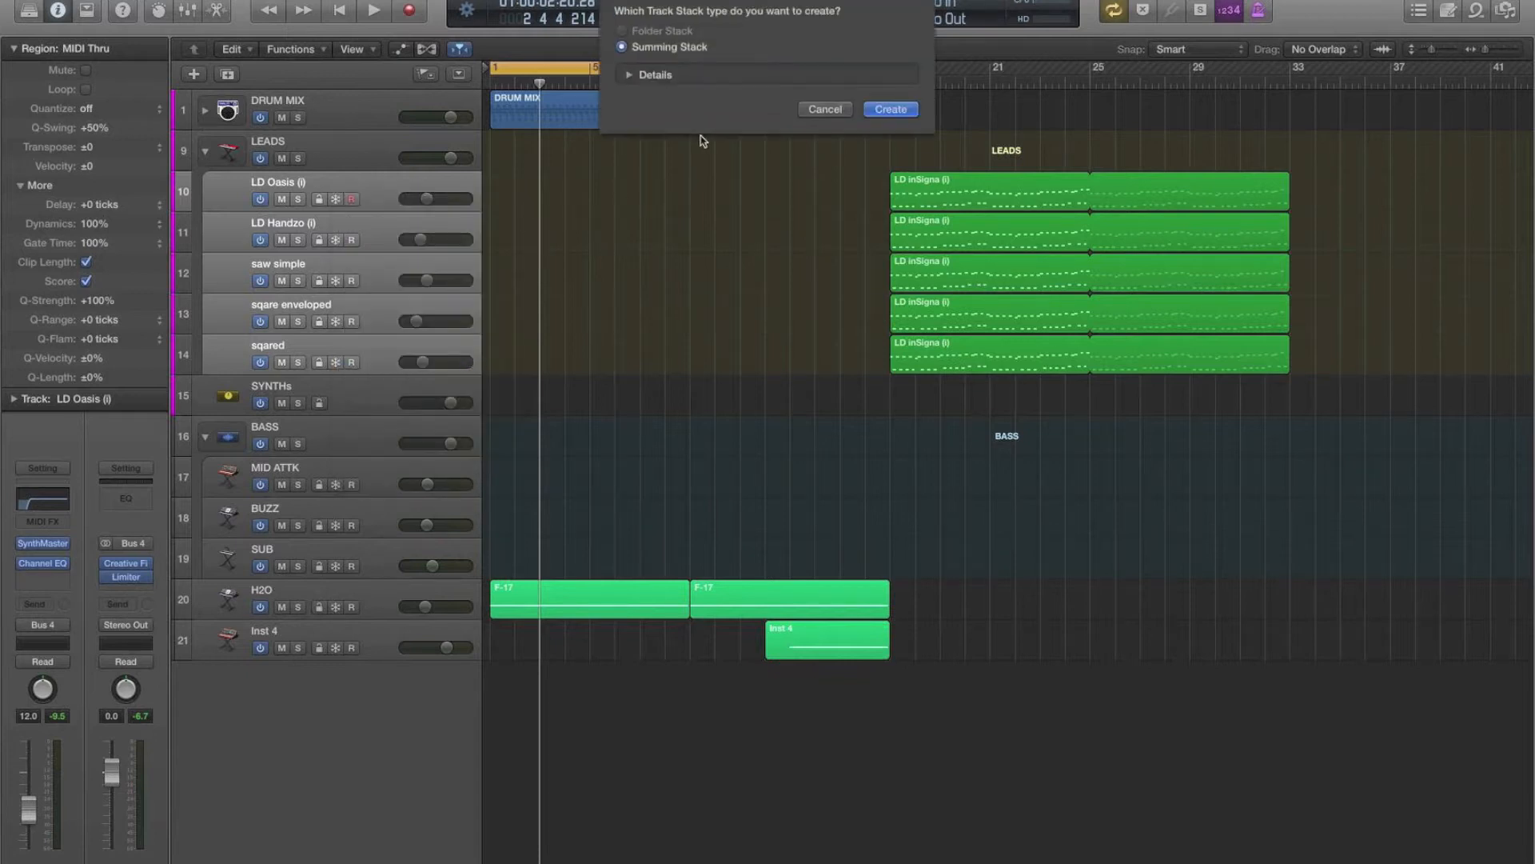
click(826, 112)
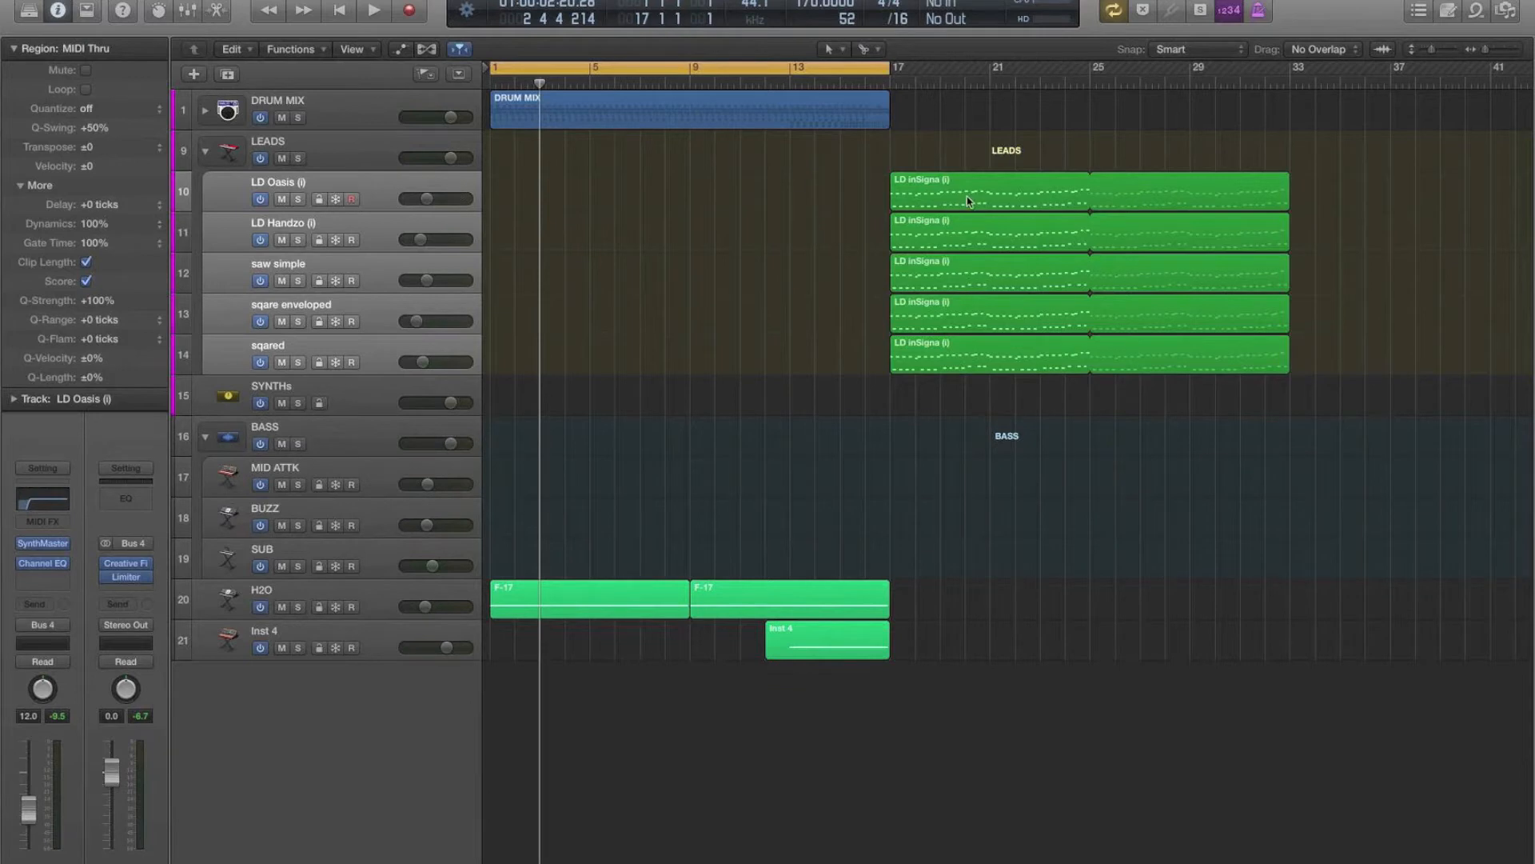
Step: Move the LD inSigna regions on all five lead tracks to start at bar 1 and play the section back
drag(967, 199, 548, 177)
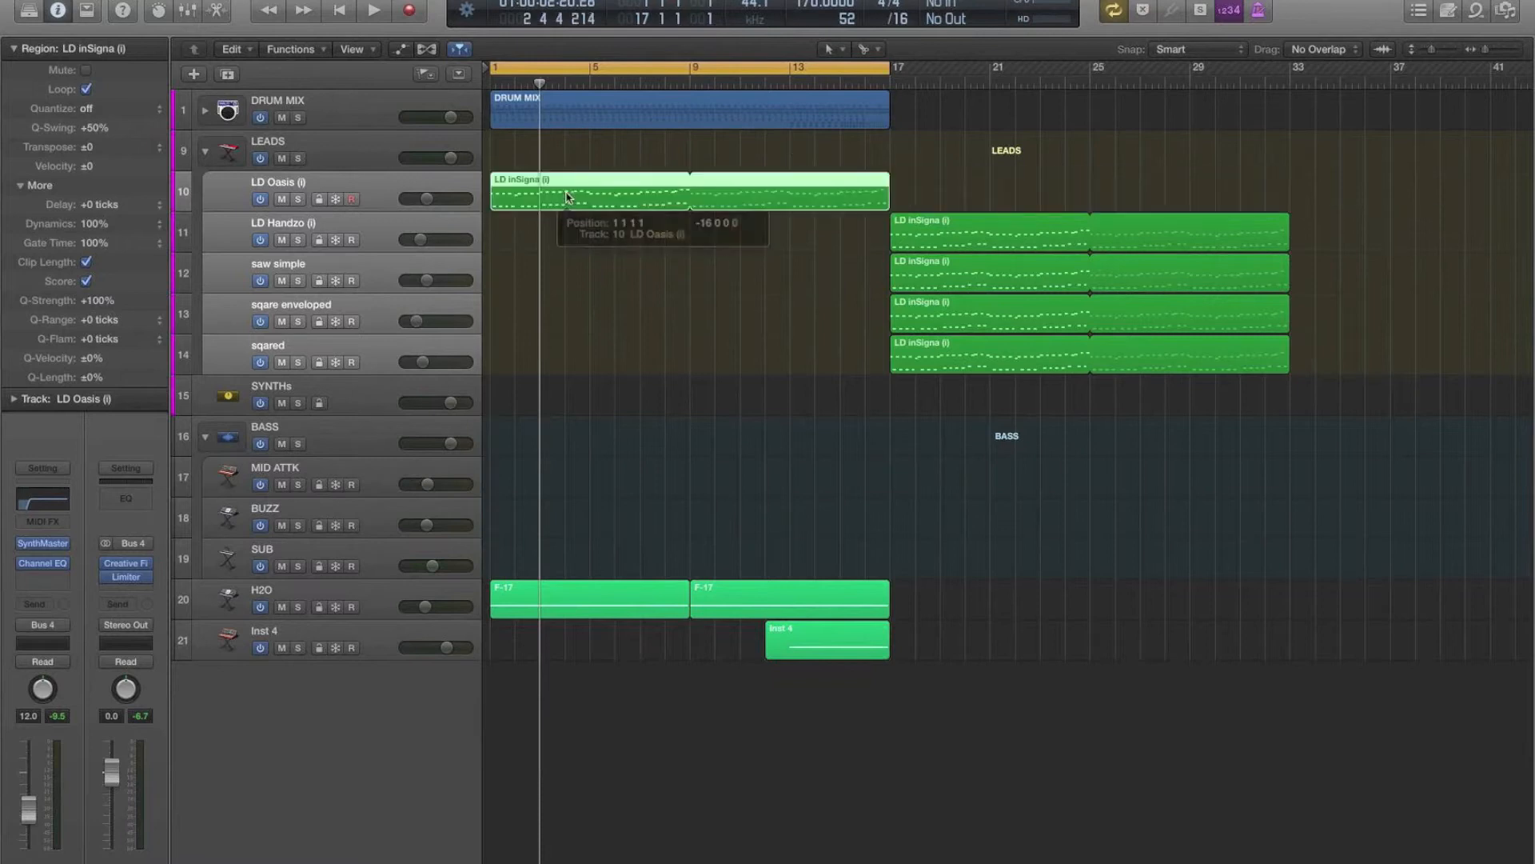
drag(1008, 185, 934, 350)
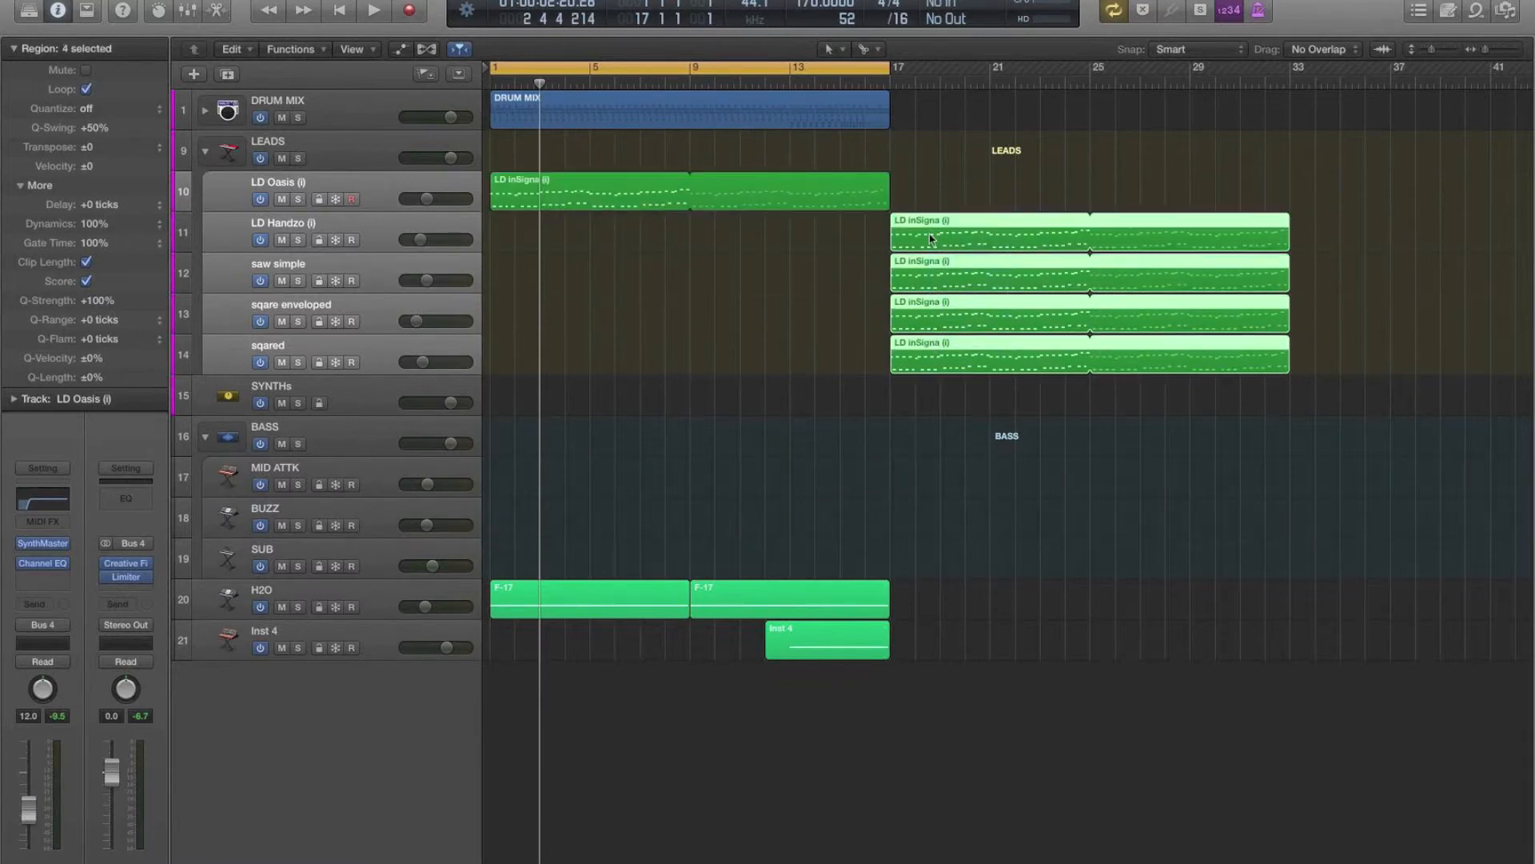
drag(927, 239, 531, 238)
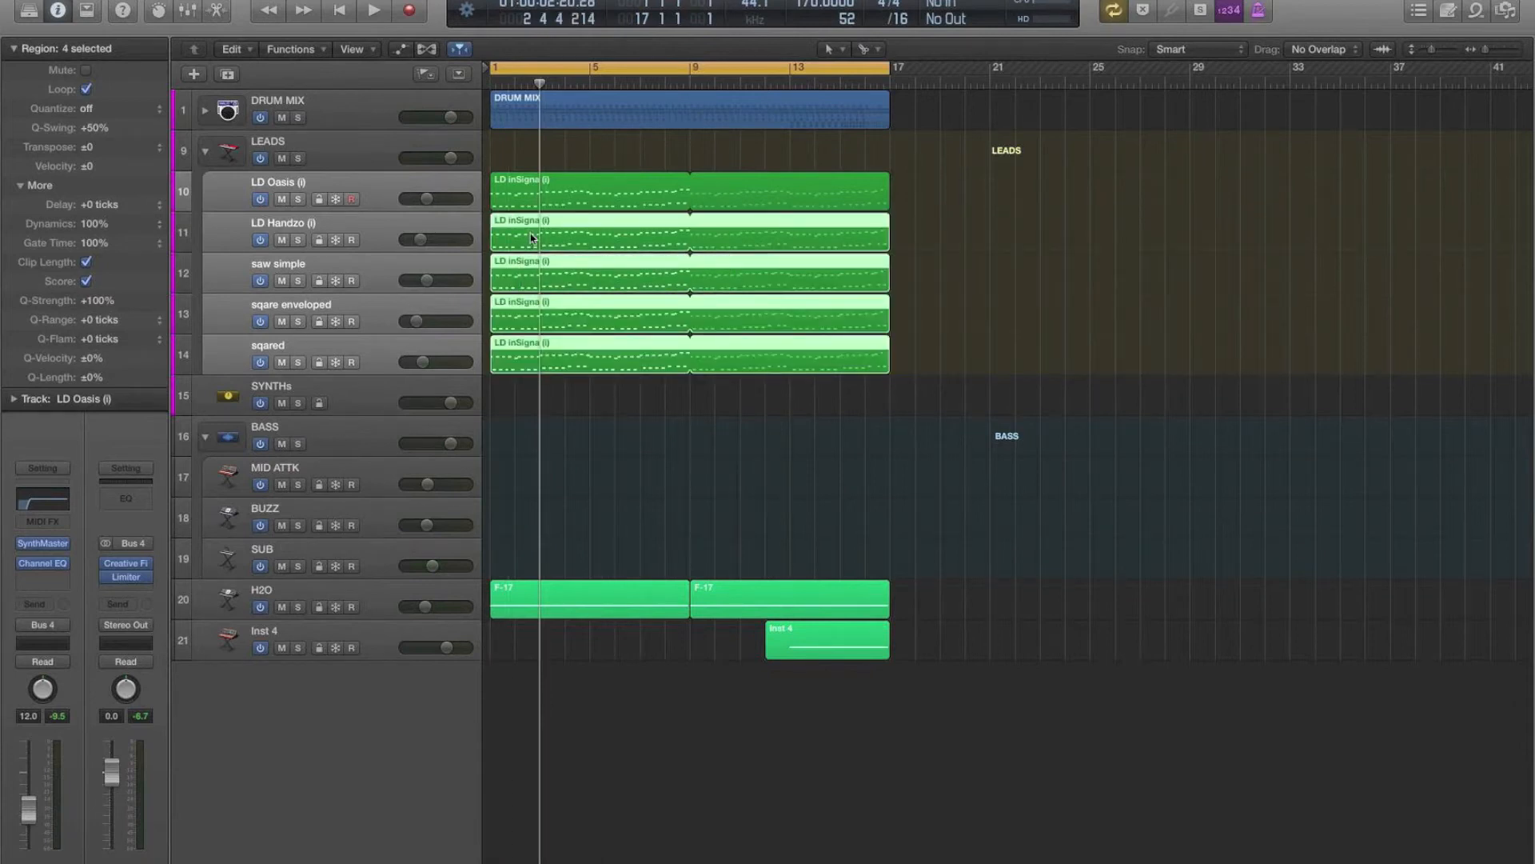
key(space)
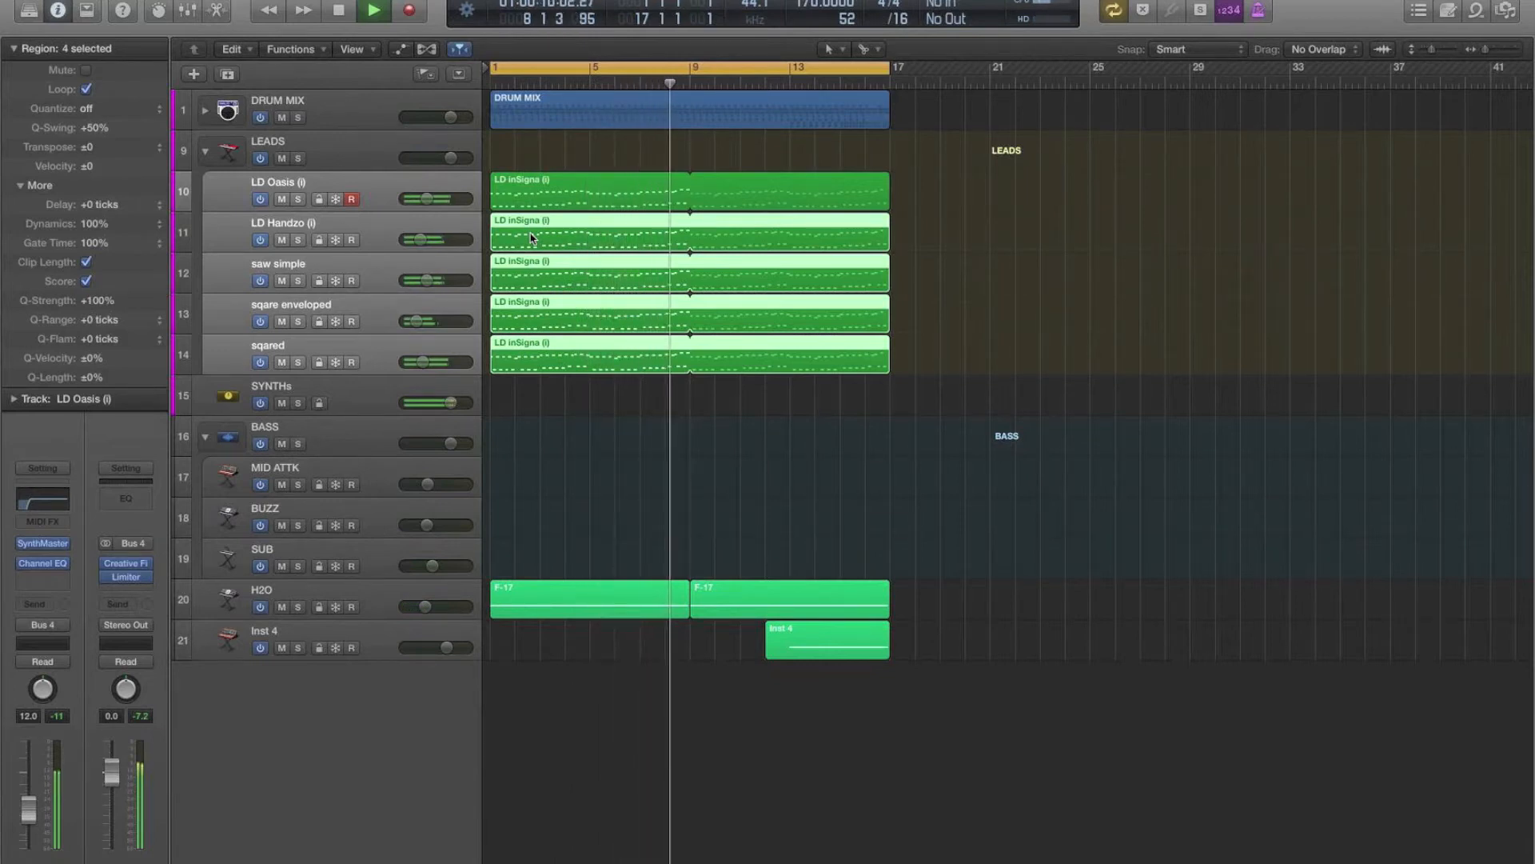
key(space)
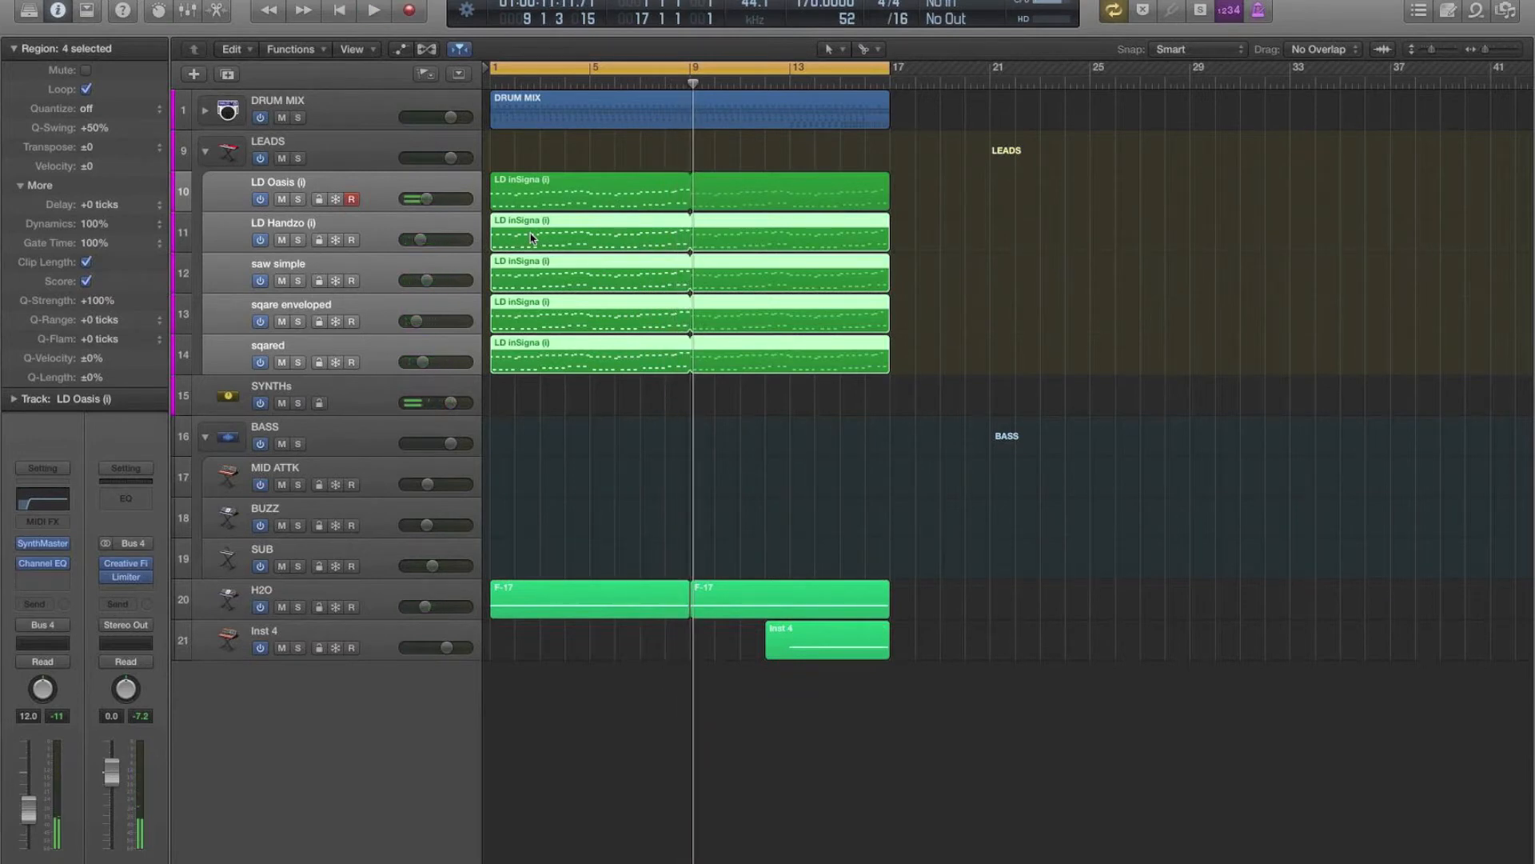
Step: Copy the LD inSigna region from the sqared track to the SUB track, starting at bar 1
click(585, 441)
click(553, 362)
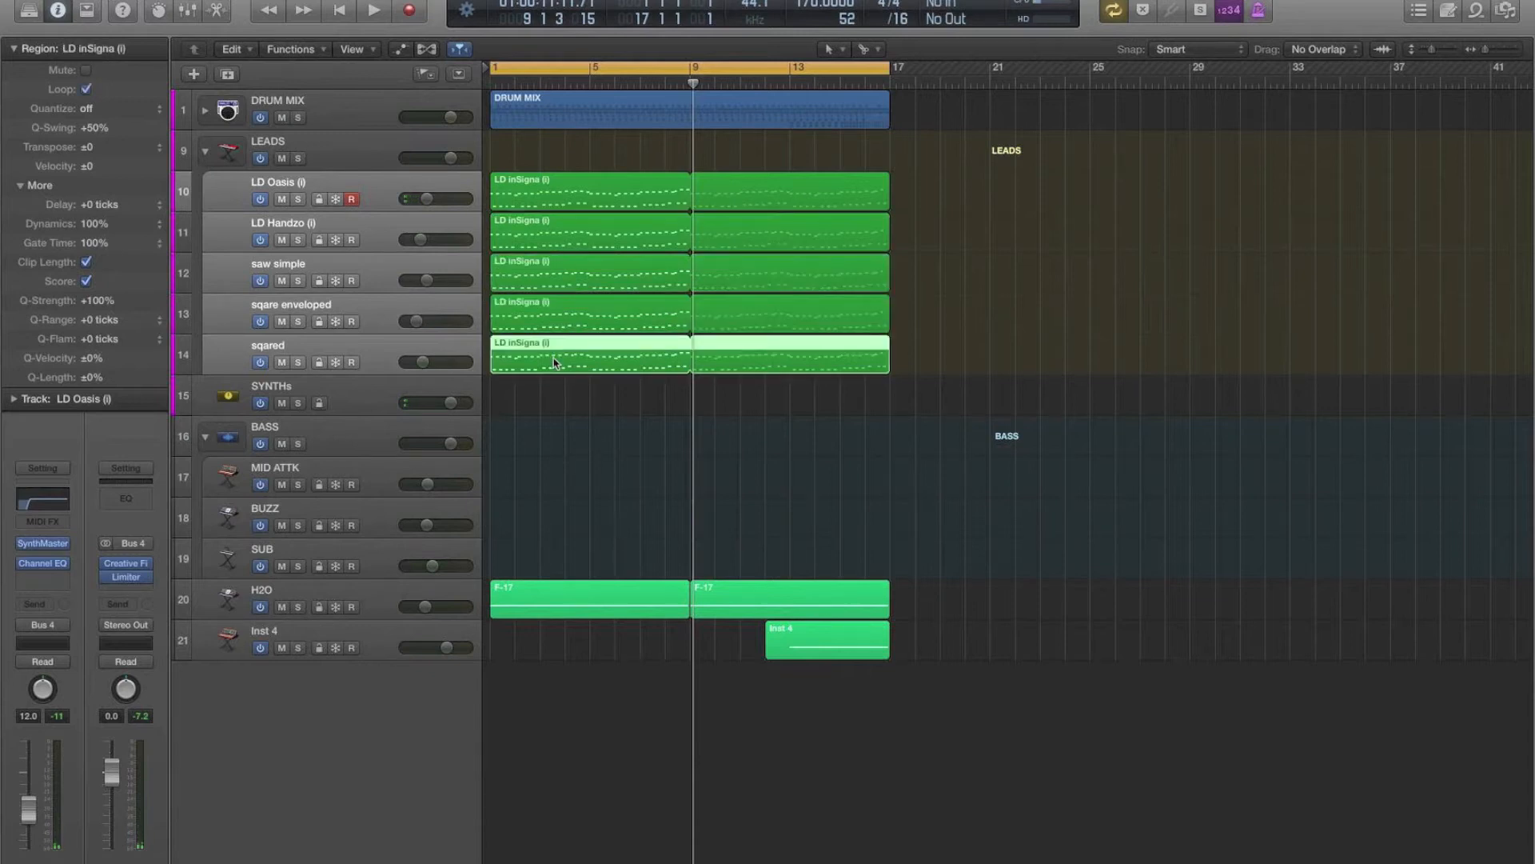
drag(553, 362, 558, 550)
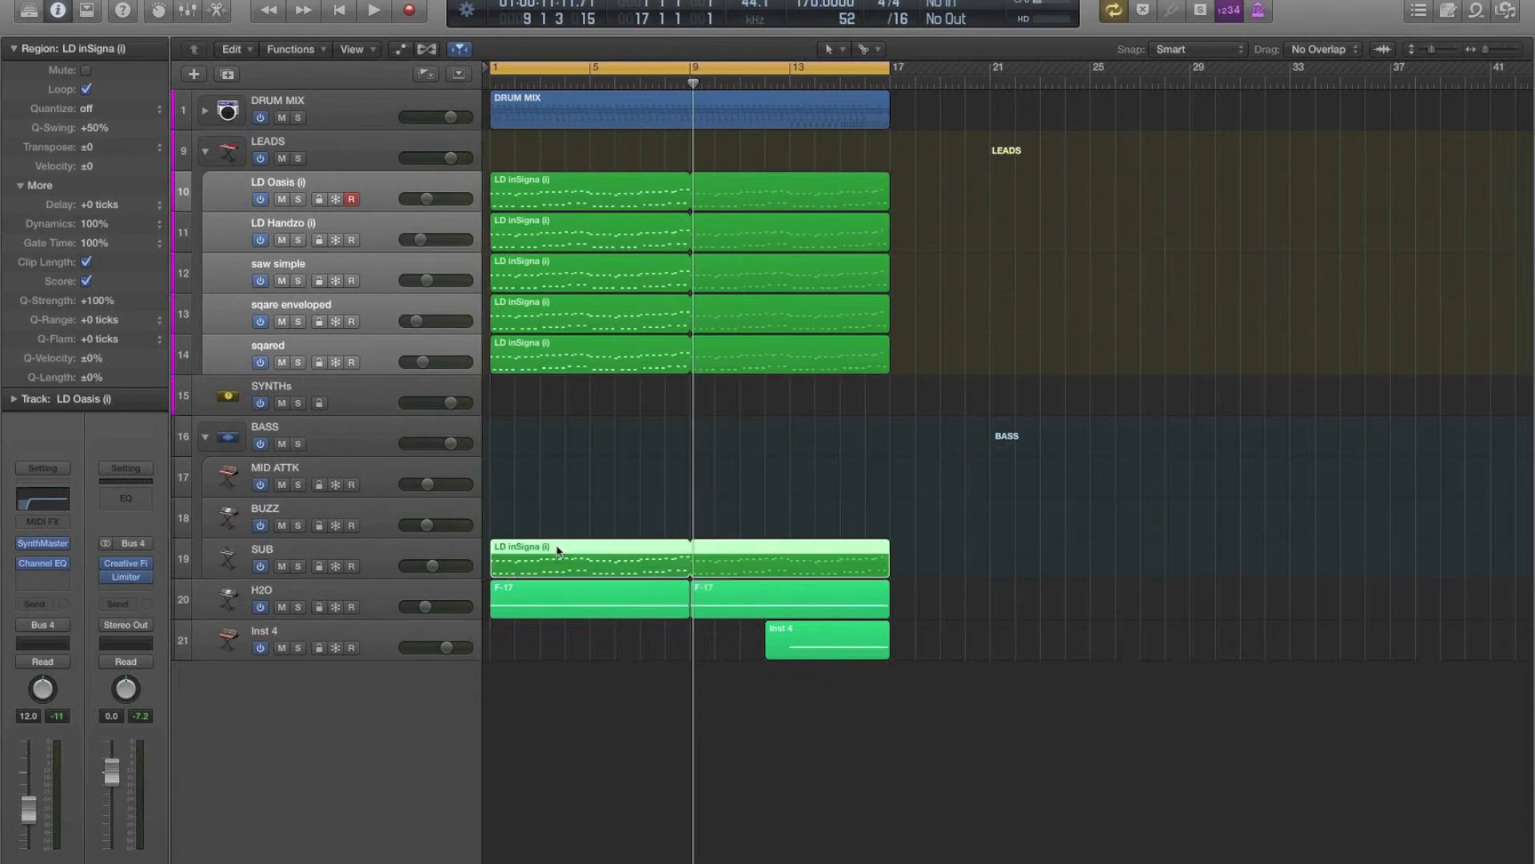
Step: Examine the notes of the copied SUB region over its whole length in the piano roll
click(576, 472)
click(546, 553)
double_click(546, 553)
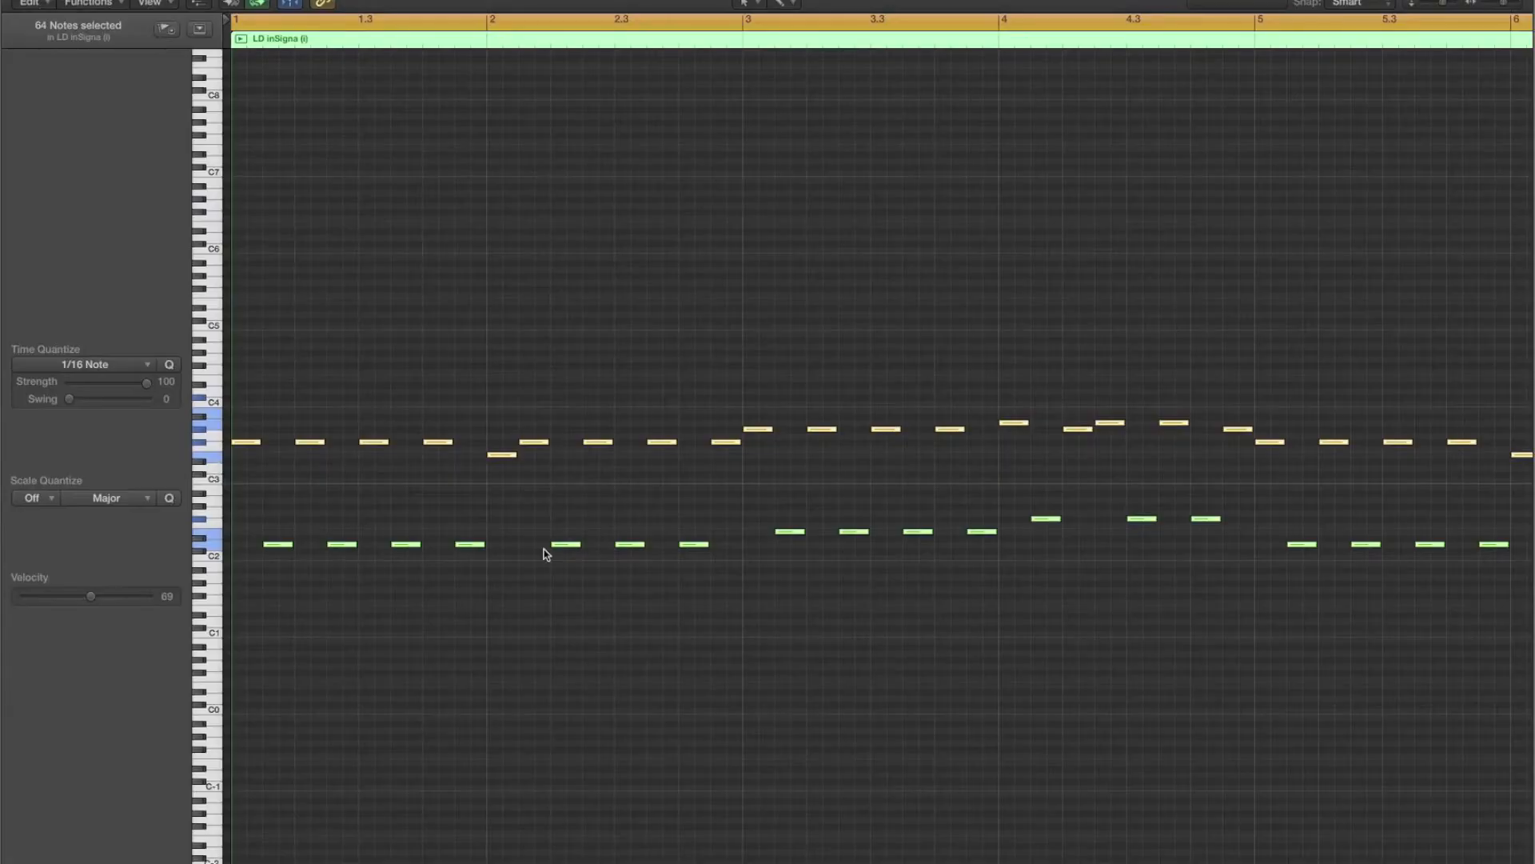
click(769, 345)
key(super+Left)
key(super+Left)
key(super+Left)
key(super+Left)
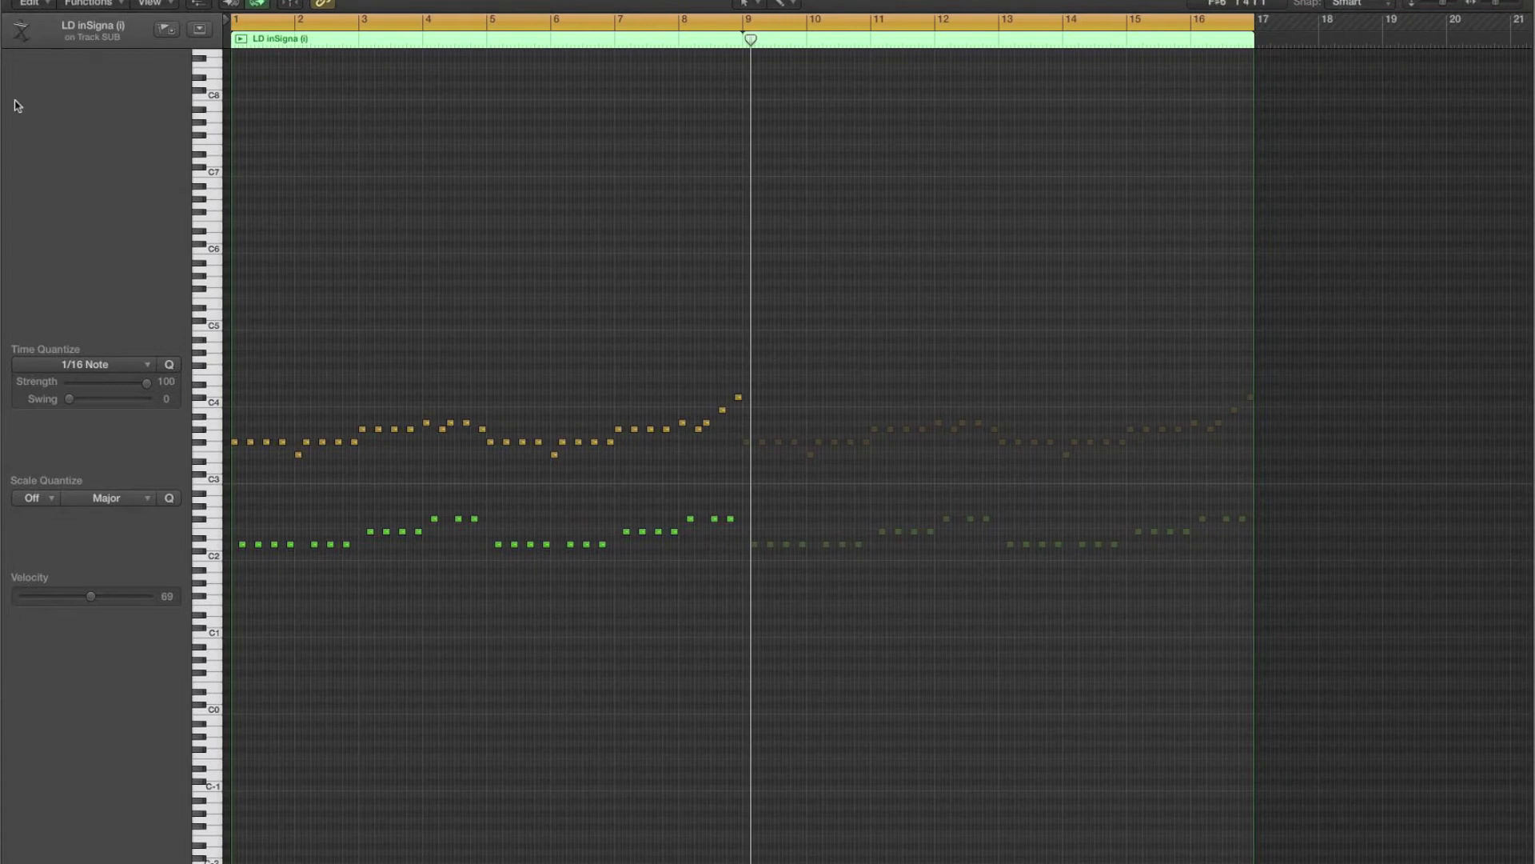
key(super+w)
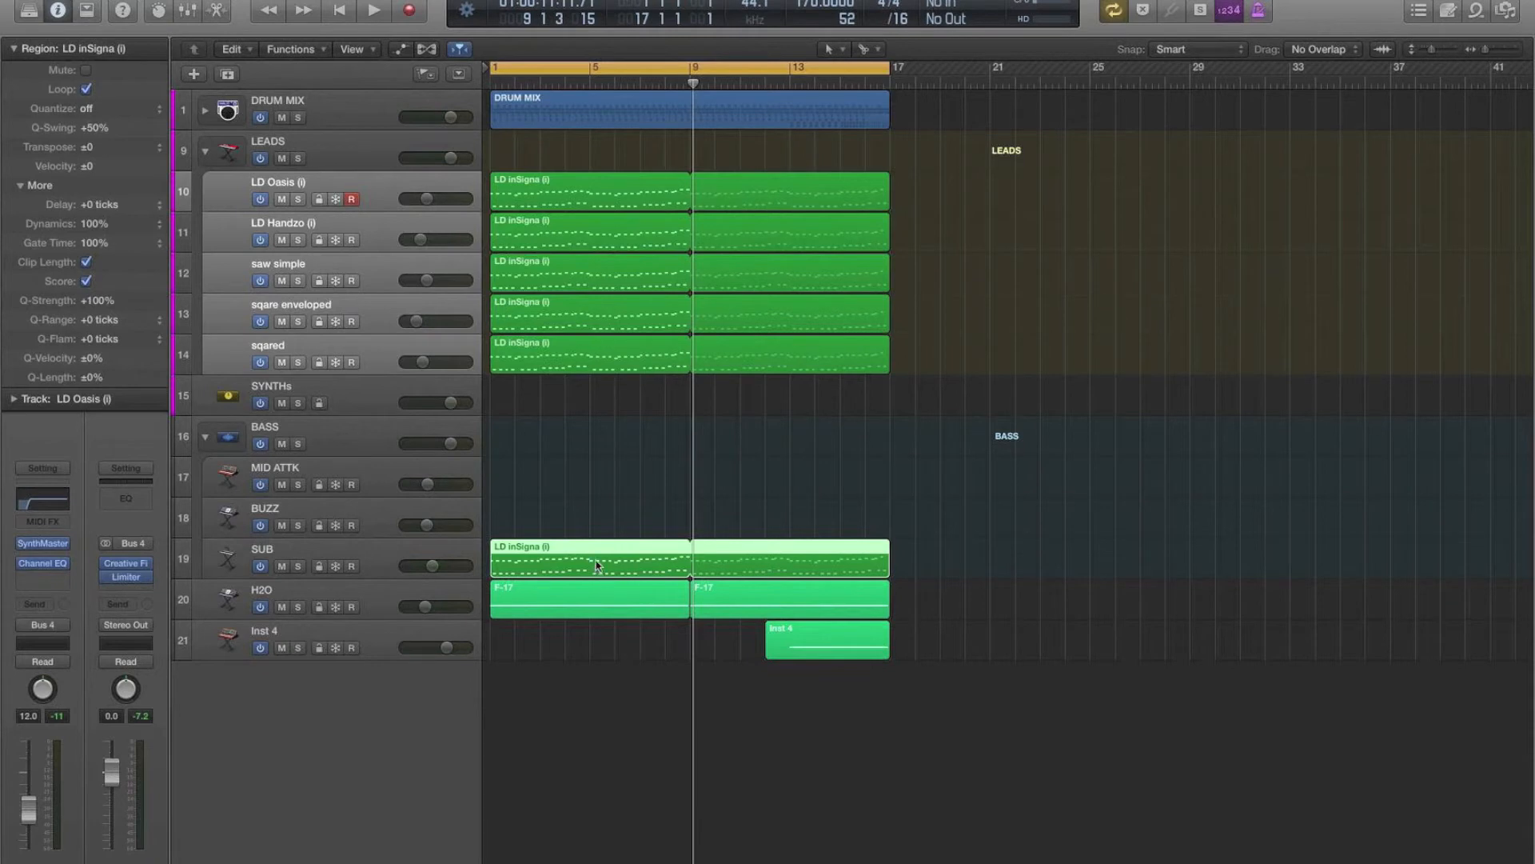
Step: Split the SUB region at bar 5 and delete everything after the cut, including its repeat
click(590, 504)
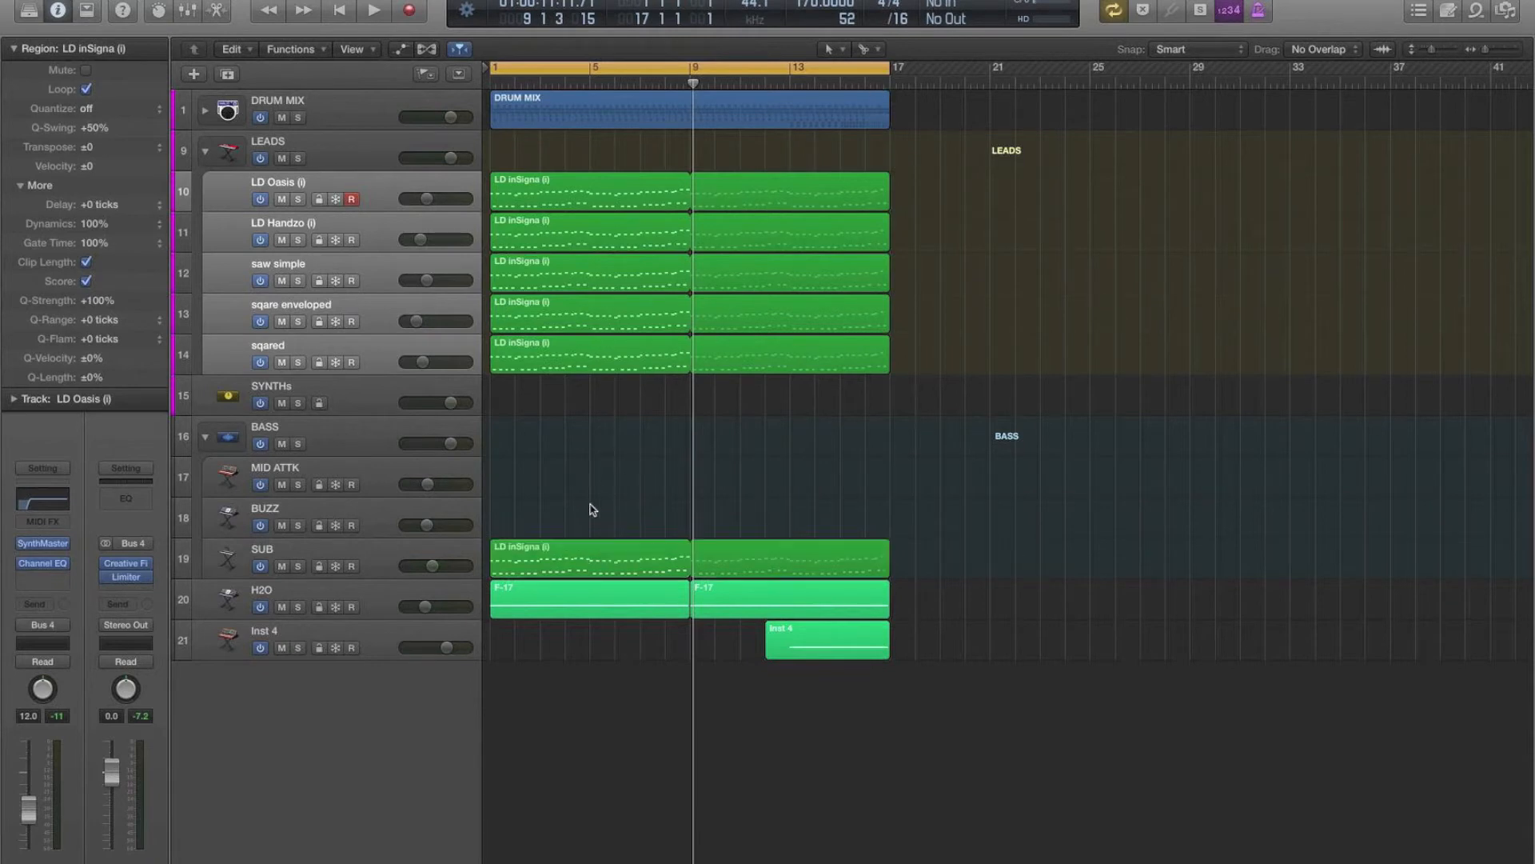
drag(596, 564, 590, 565)
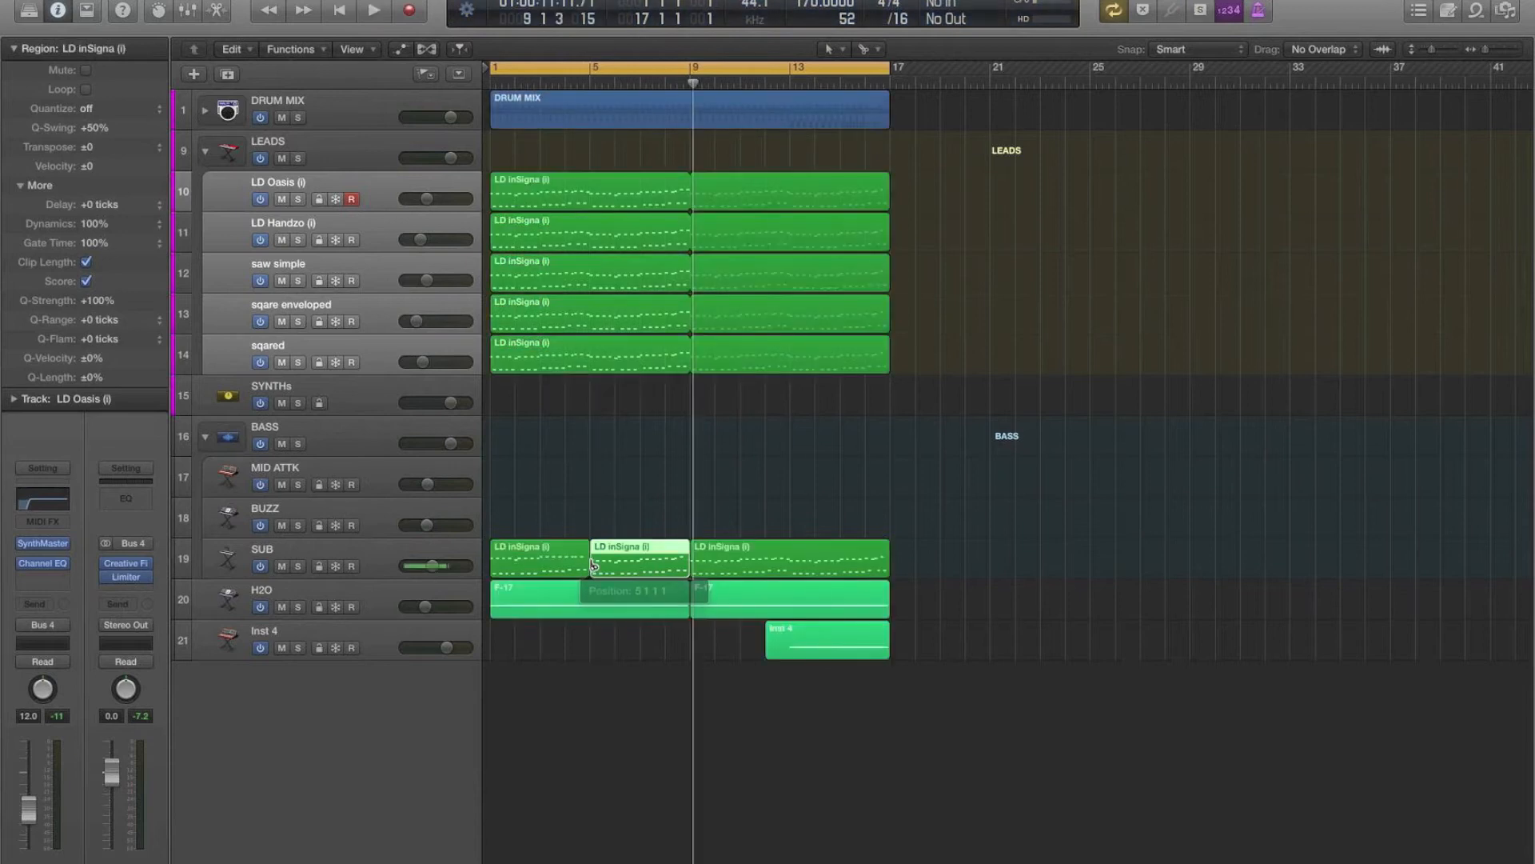
drag(730, 516, 657, 552)
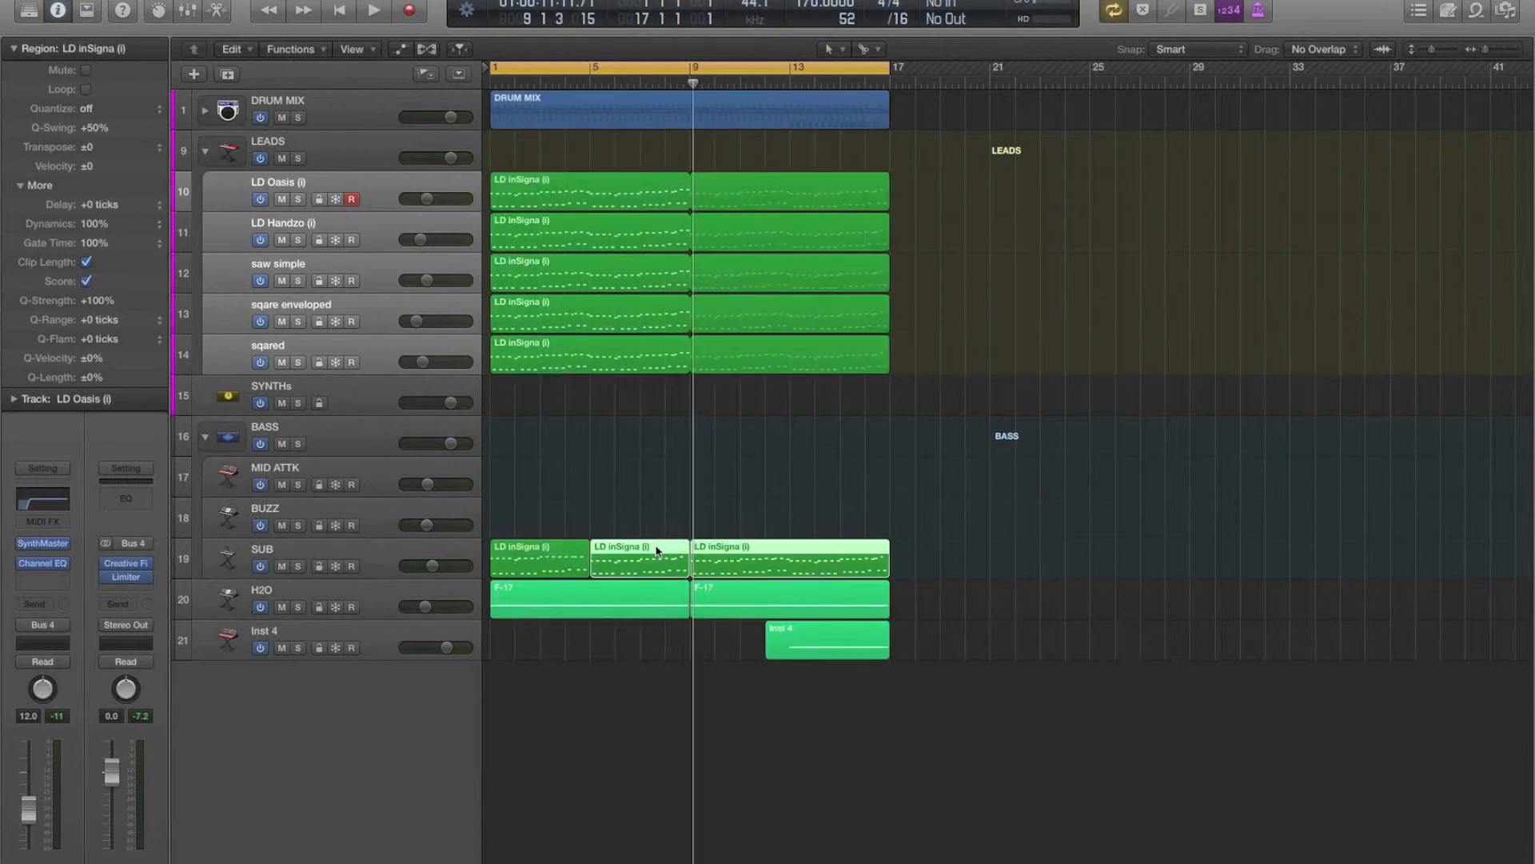
key(Delete)
Step: Delete the upper melody notes from the four-bar SUB region, keeping only the lower bass notes
click(512, 549)
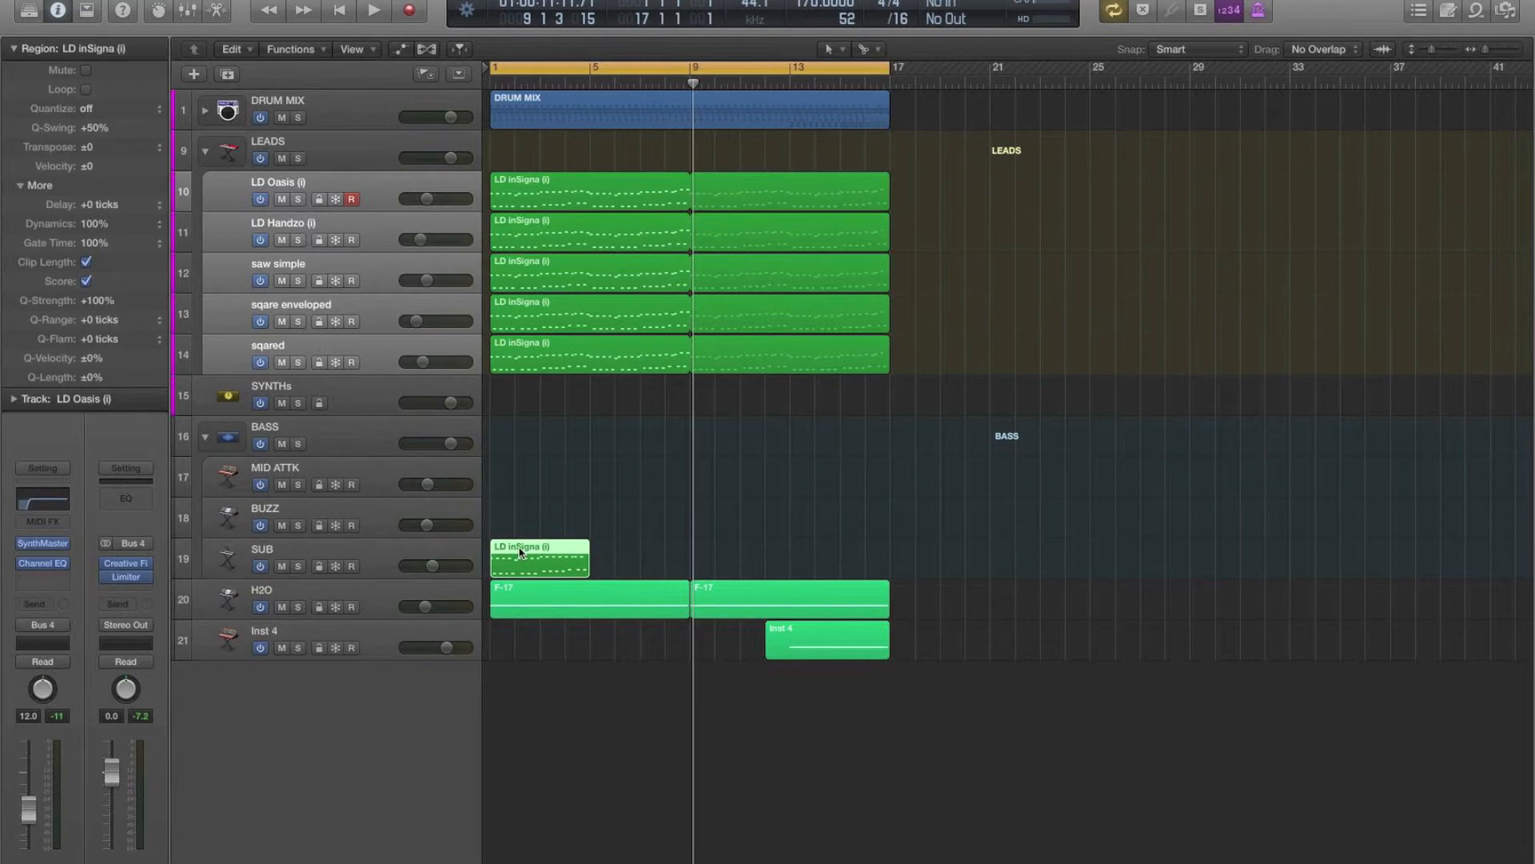
double_click(519, 551)
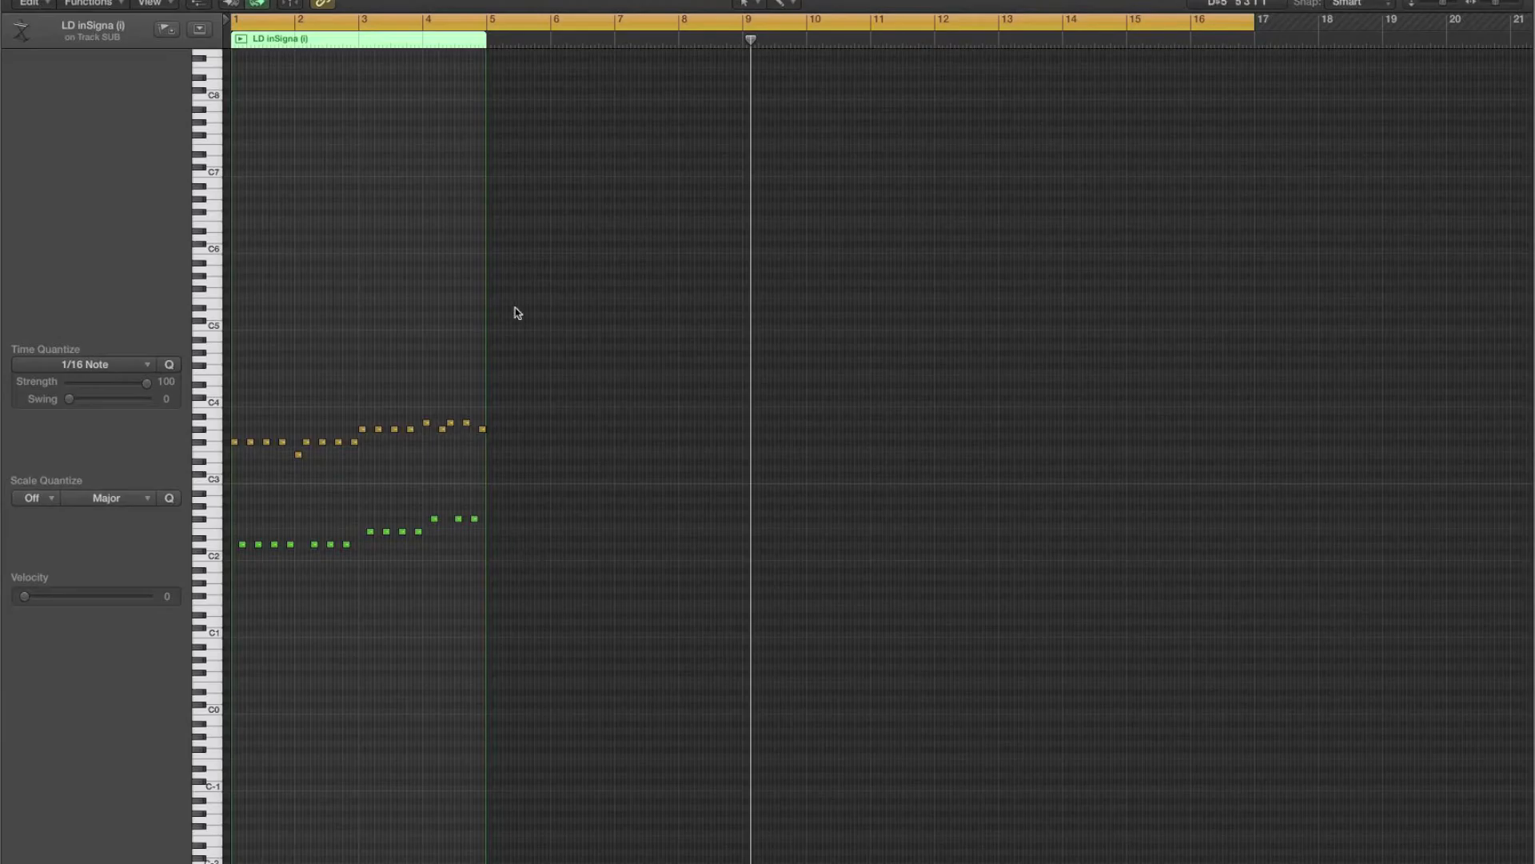
drag(523, 351, 212, 462)
key(Delete)
Step: Copy and shift the D2 notes in bar 2 and the F#2 notes in bar 4 so each bar holds four evenly spaced notes
key(super+Right)
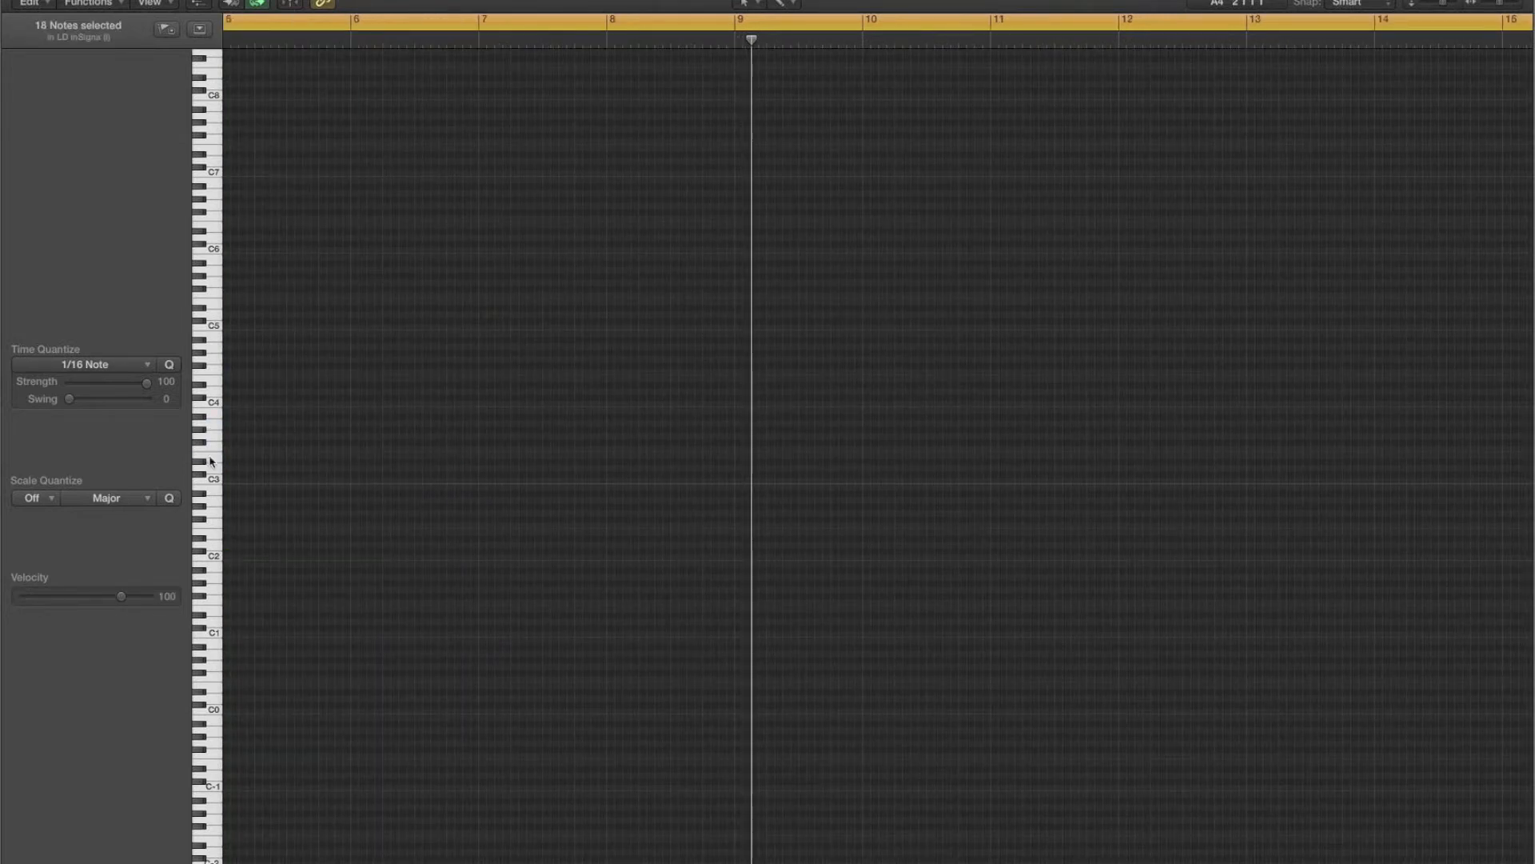
scroll(340, 571, left, 10)
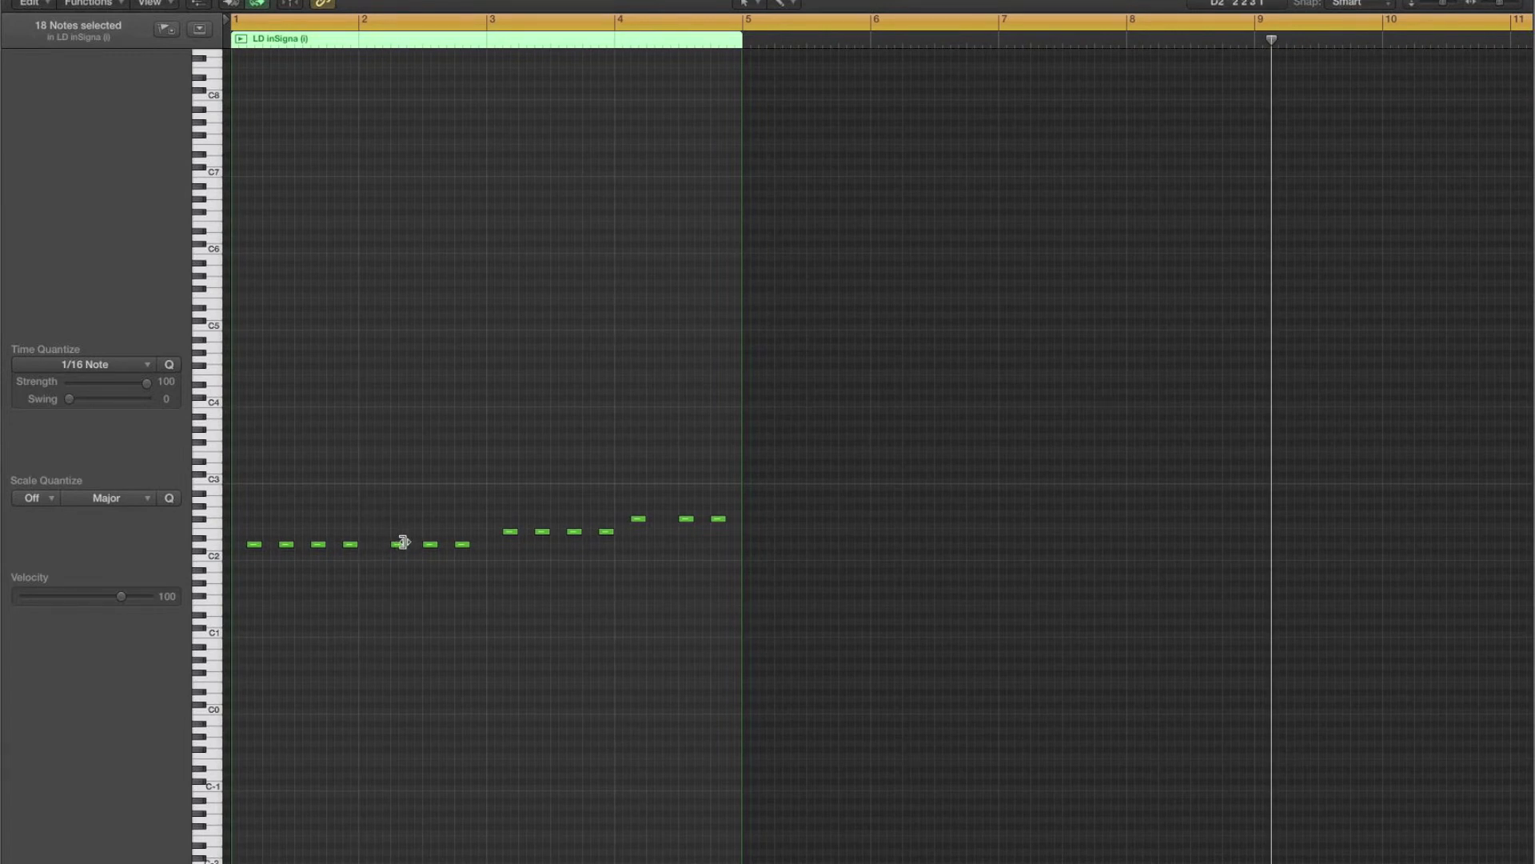
click(400, 544)
click(399, 545)
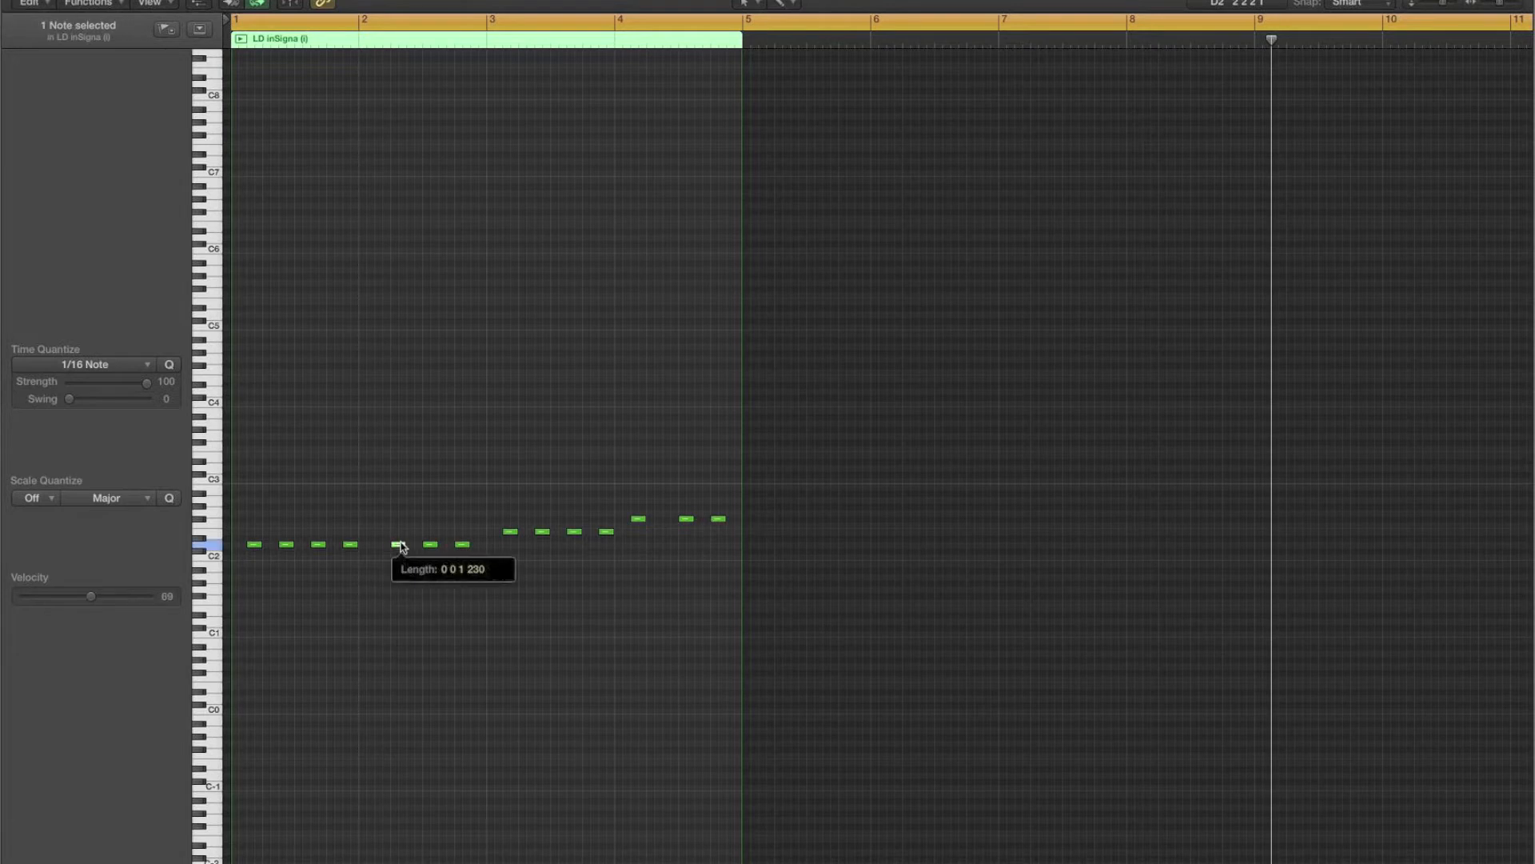
key(super+Right)
key(super+Right)
click(399, 545)
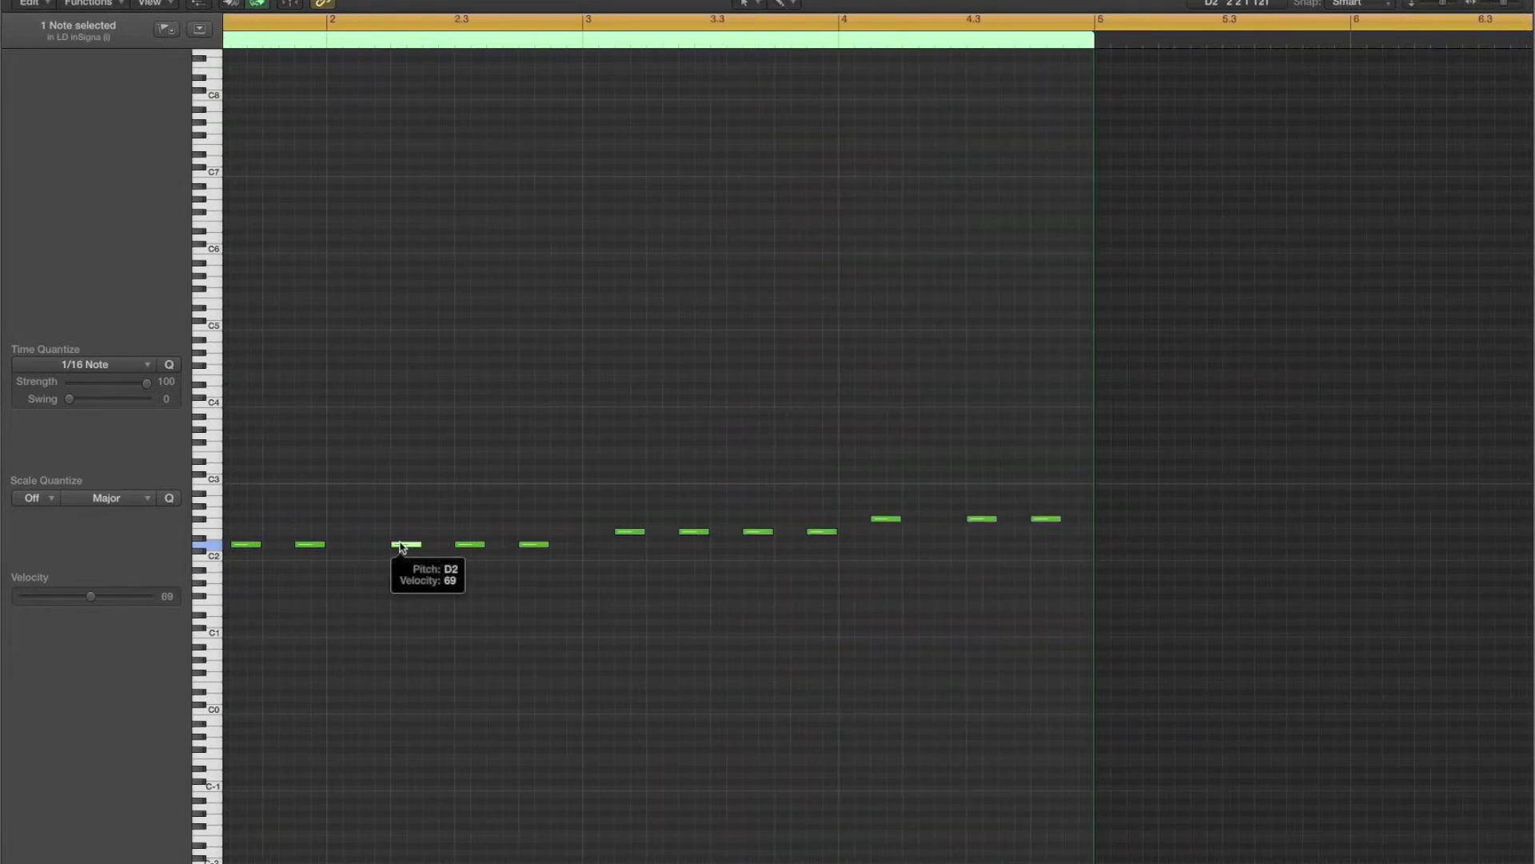
mouse_move(400, 546)
mouse_down()
mouse_move(356, 549)
mouse_move(370, 550)
mouse_up()
drag(537, 510, 443, 547)
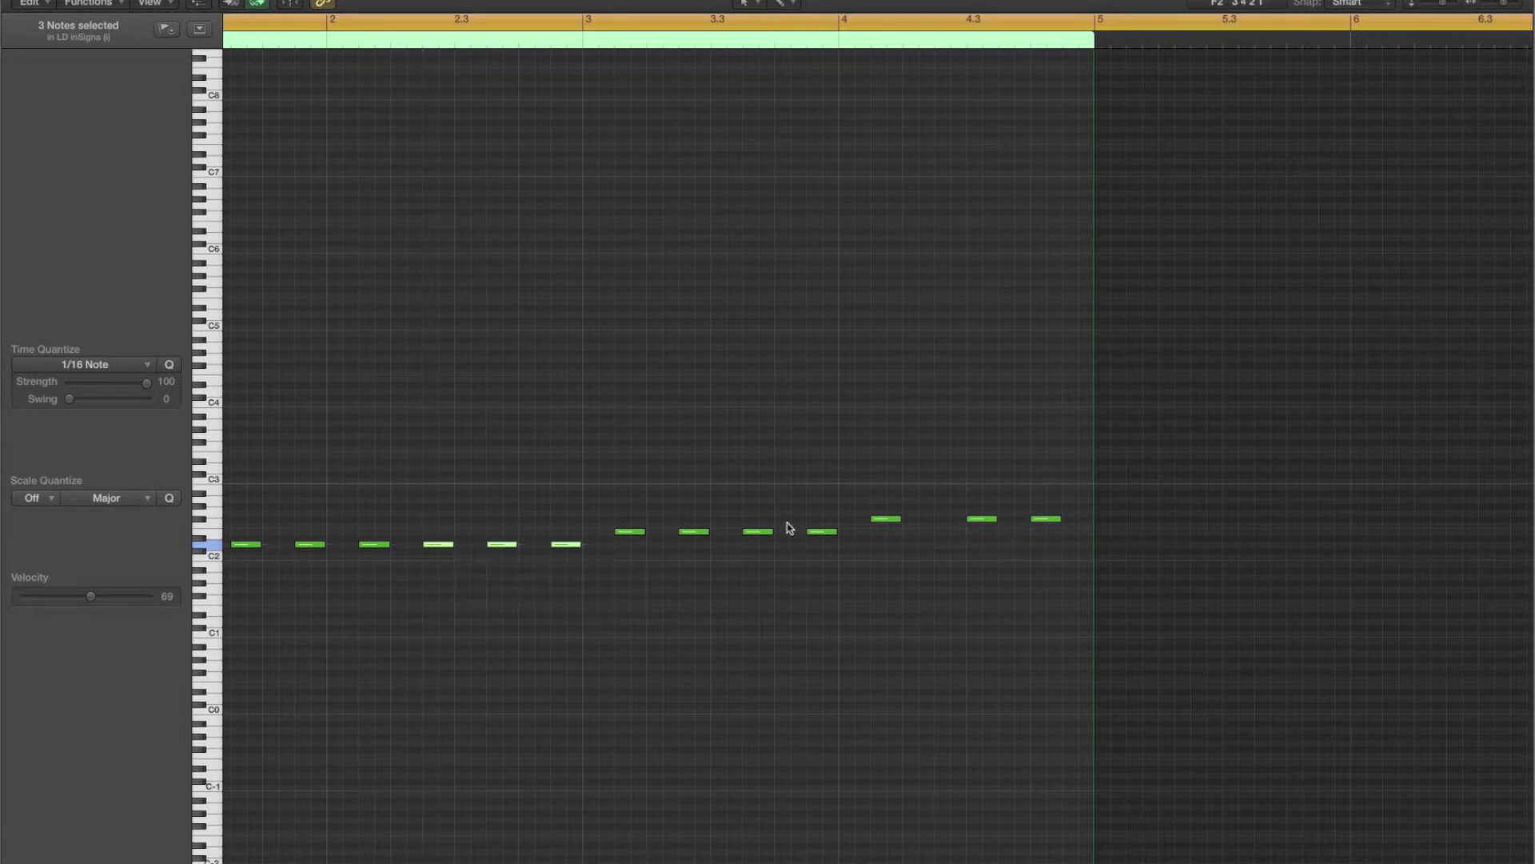
drag(889, 521, 952, 525)
drag(1046, 484, 1017, 524)
Step: Transpose all notes in the SUB region down two octaves and loop the region
key(super+a)
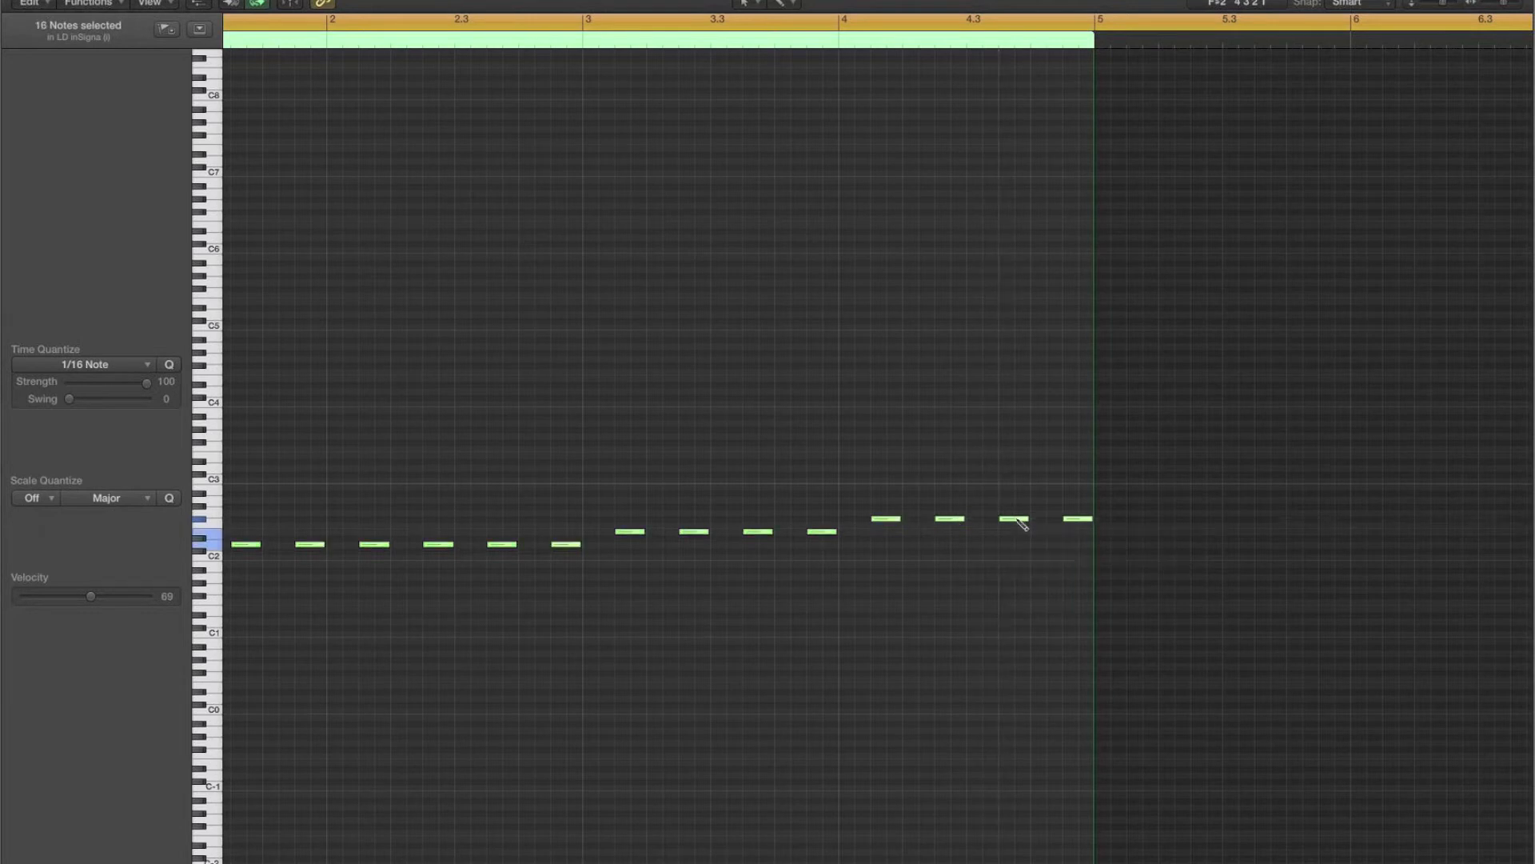
scroll(1018, 523, left, 5)
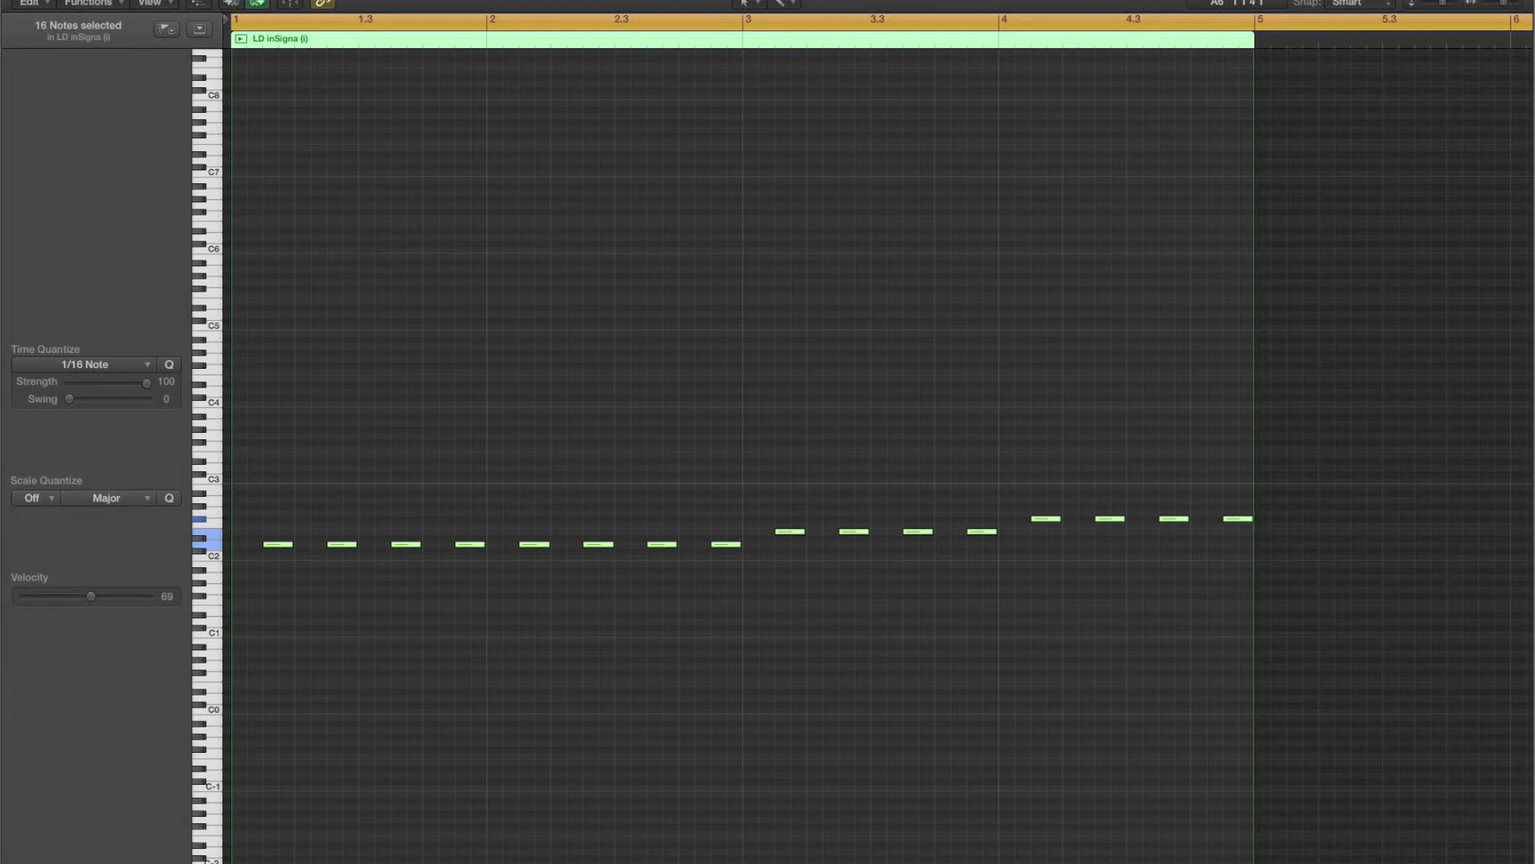
click(573, 300)
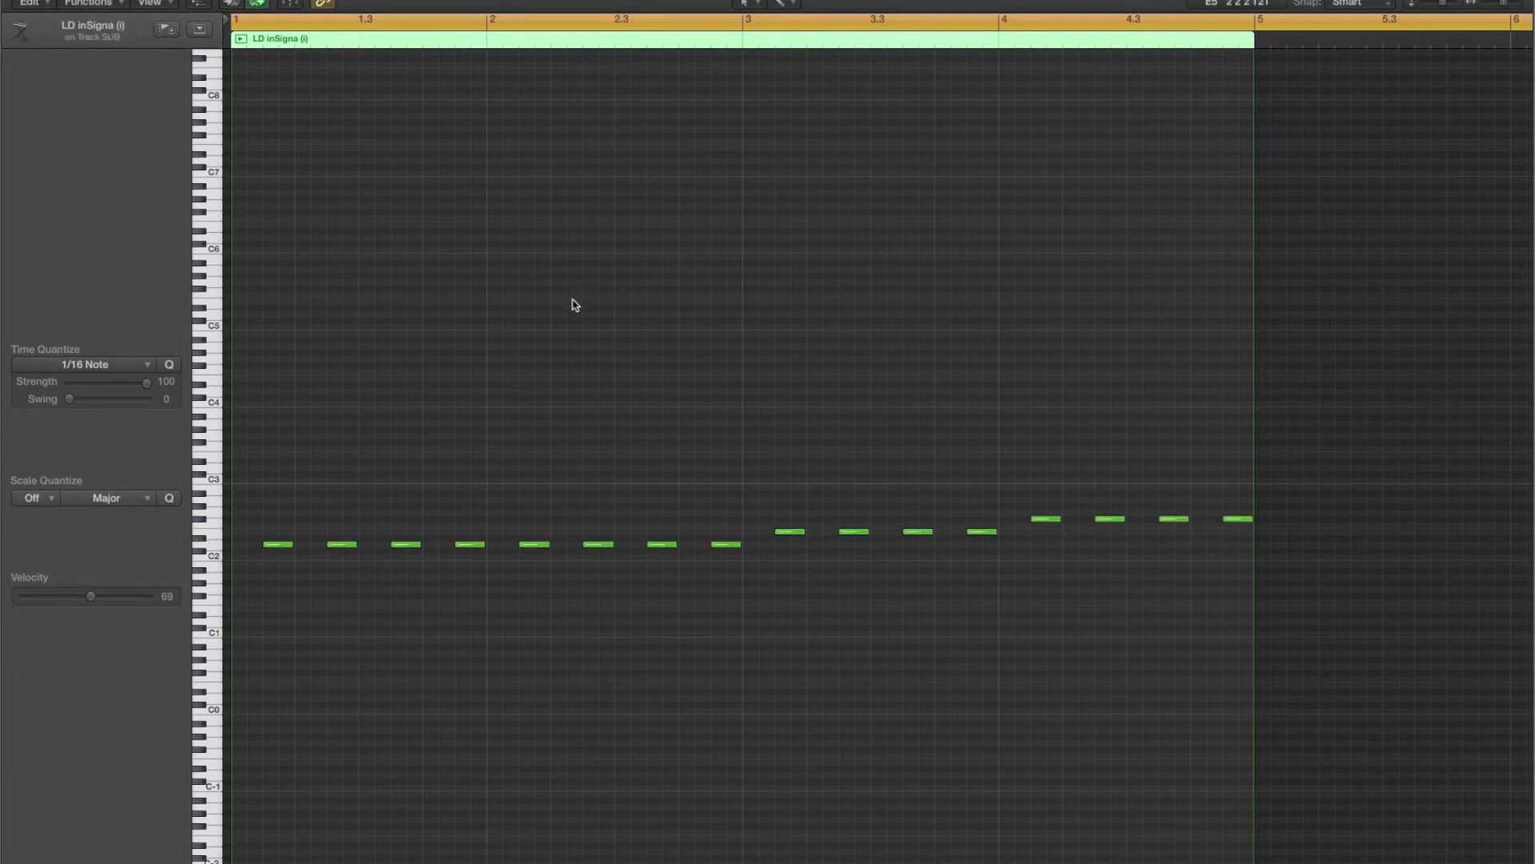
key(super+a)
key(alt+shift+Down)
key(alt+shift+Down)
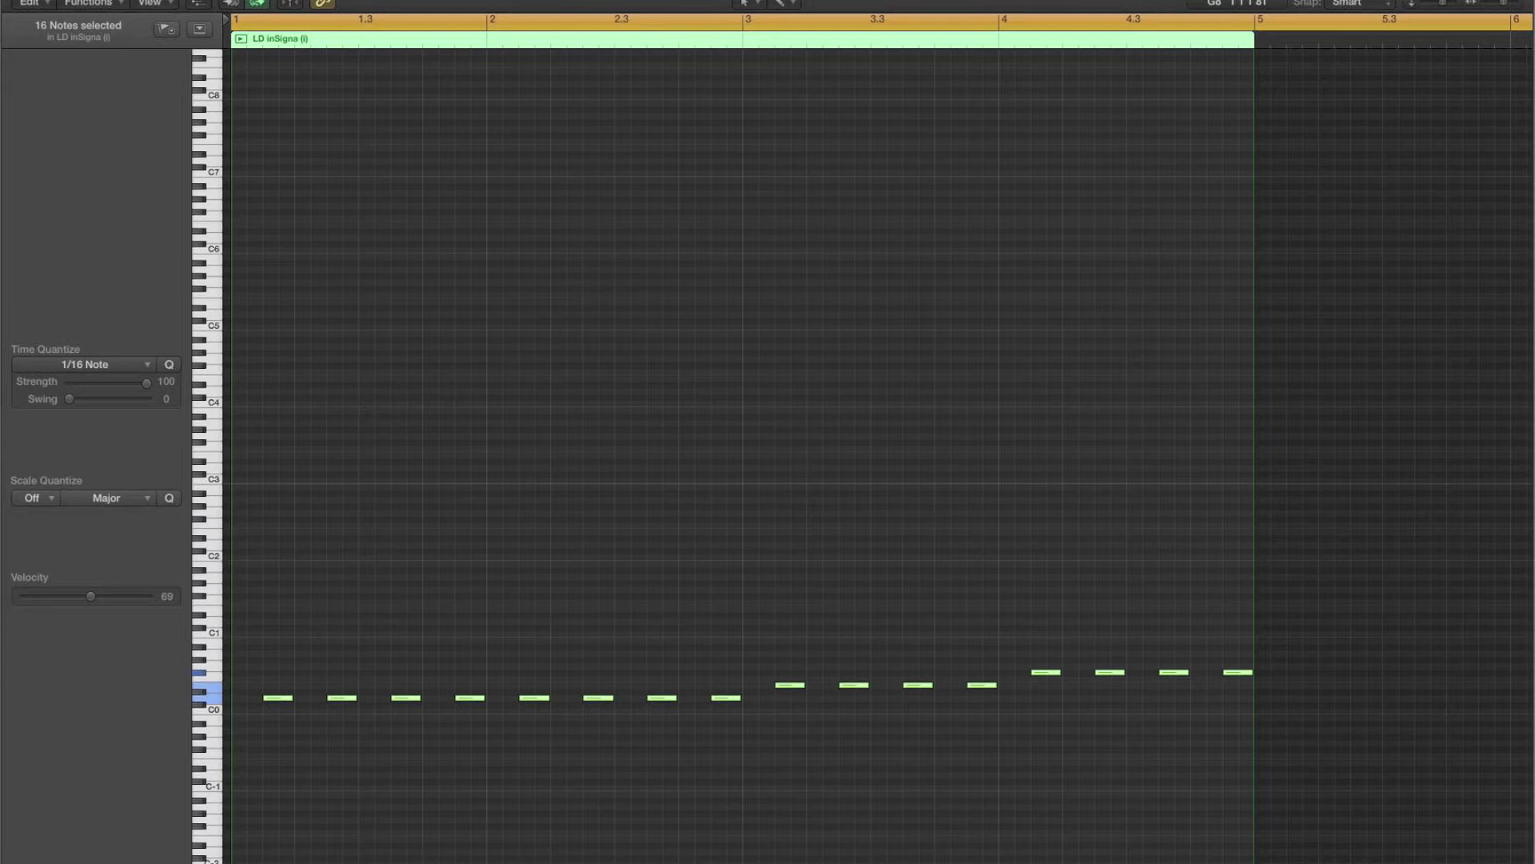
key(super+w)
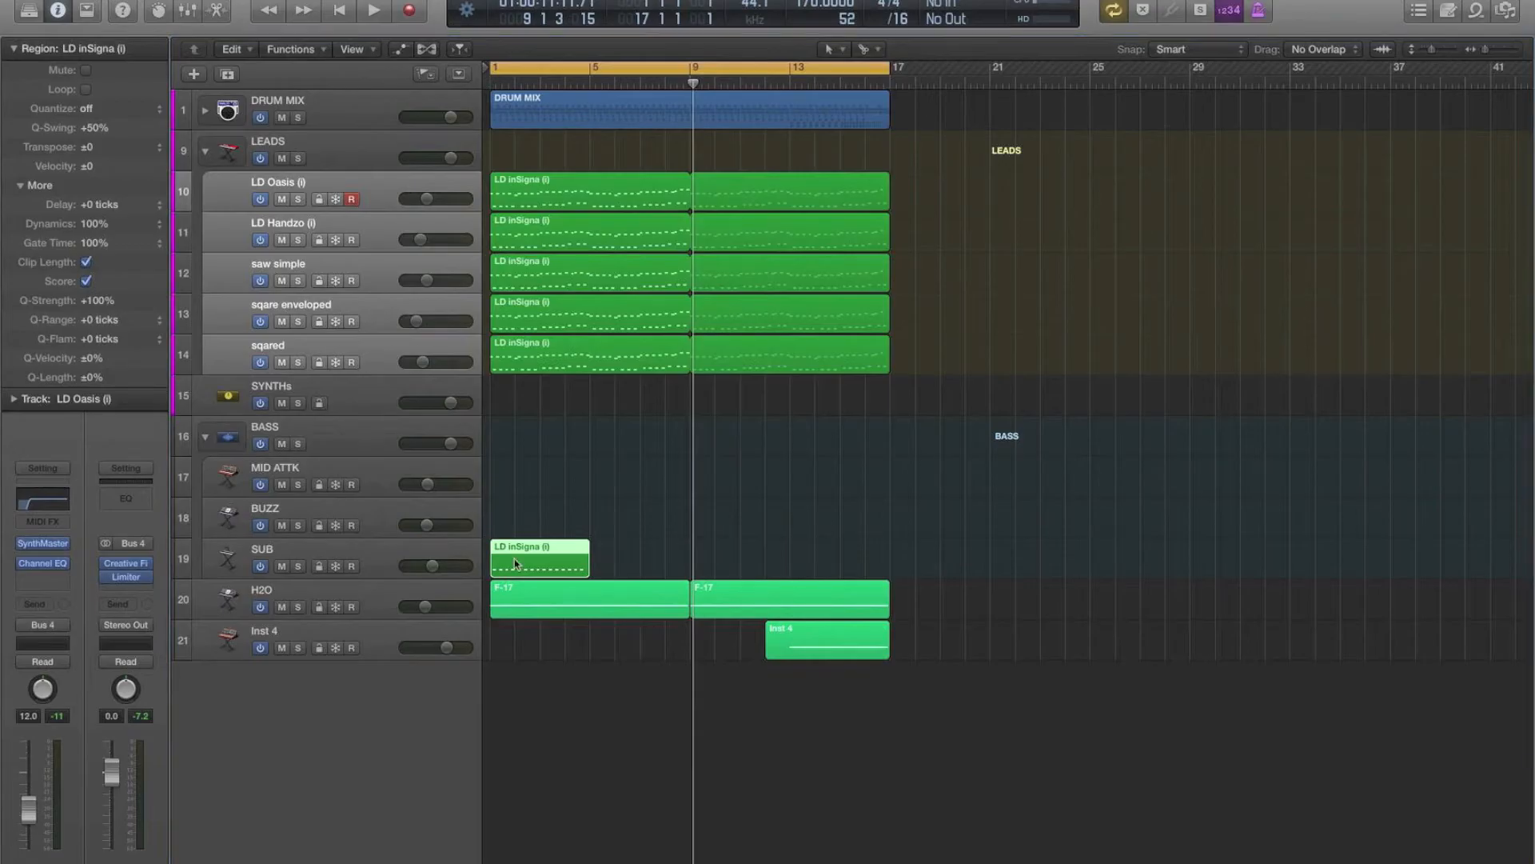
key(l)
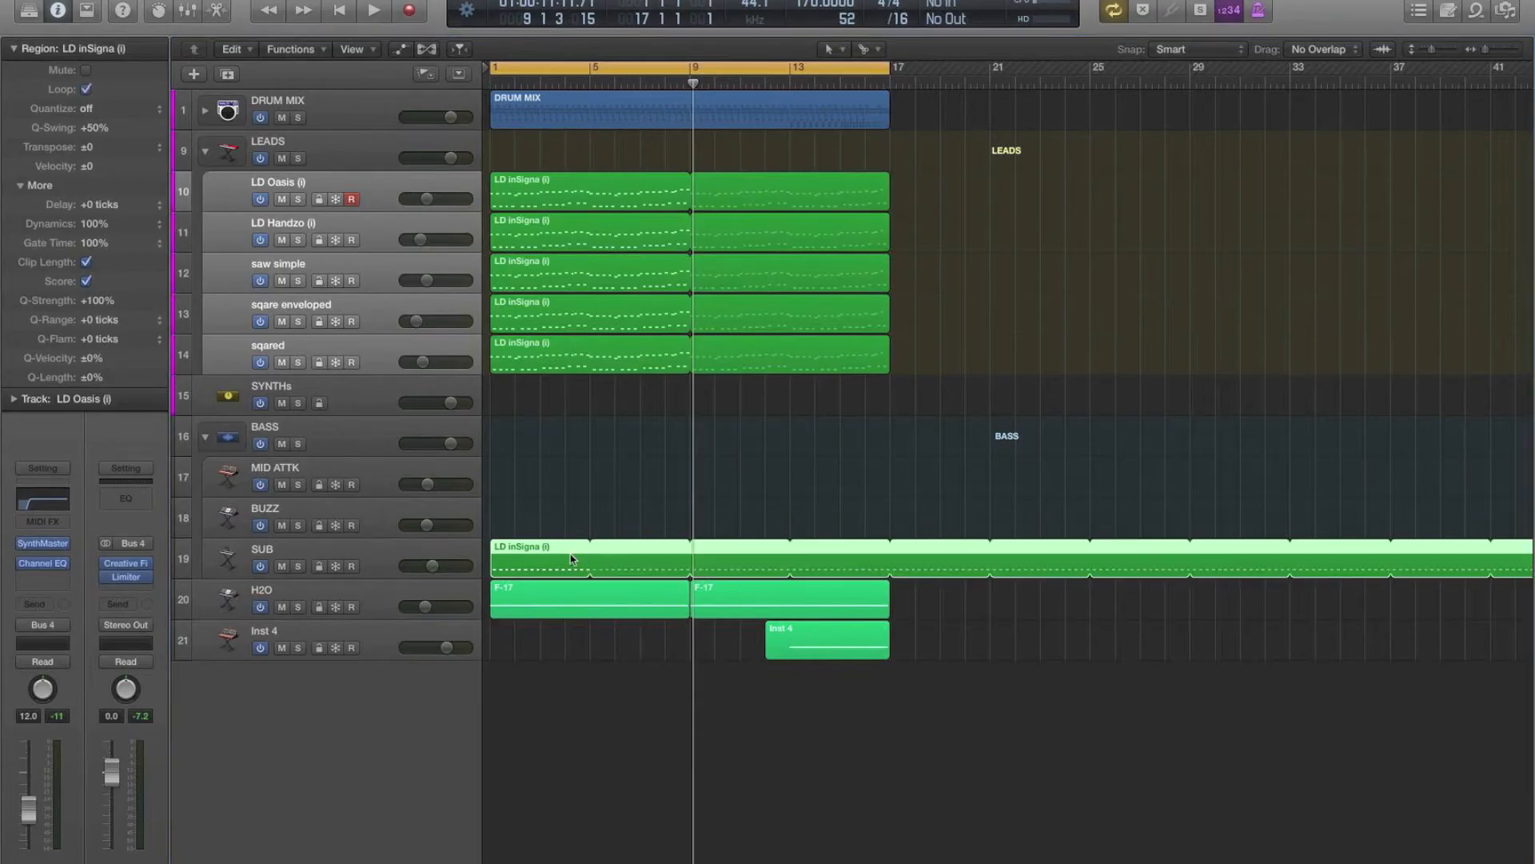
Step: Inspect the SUB track's EXS24 sampler, and audition the looped SUB region with the track soloed
click(361, 558)
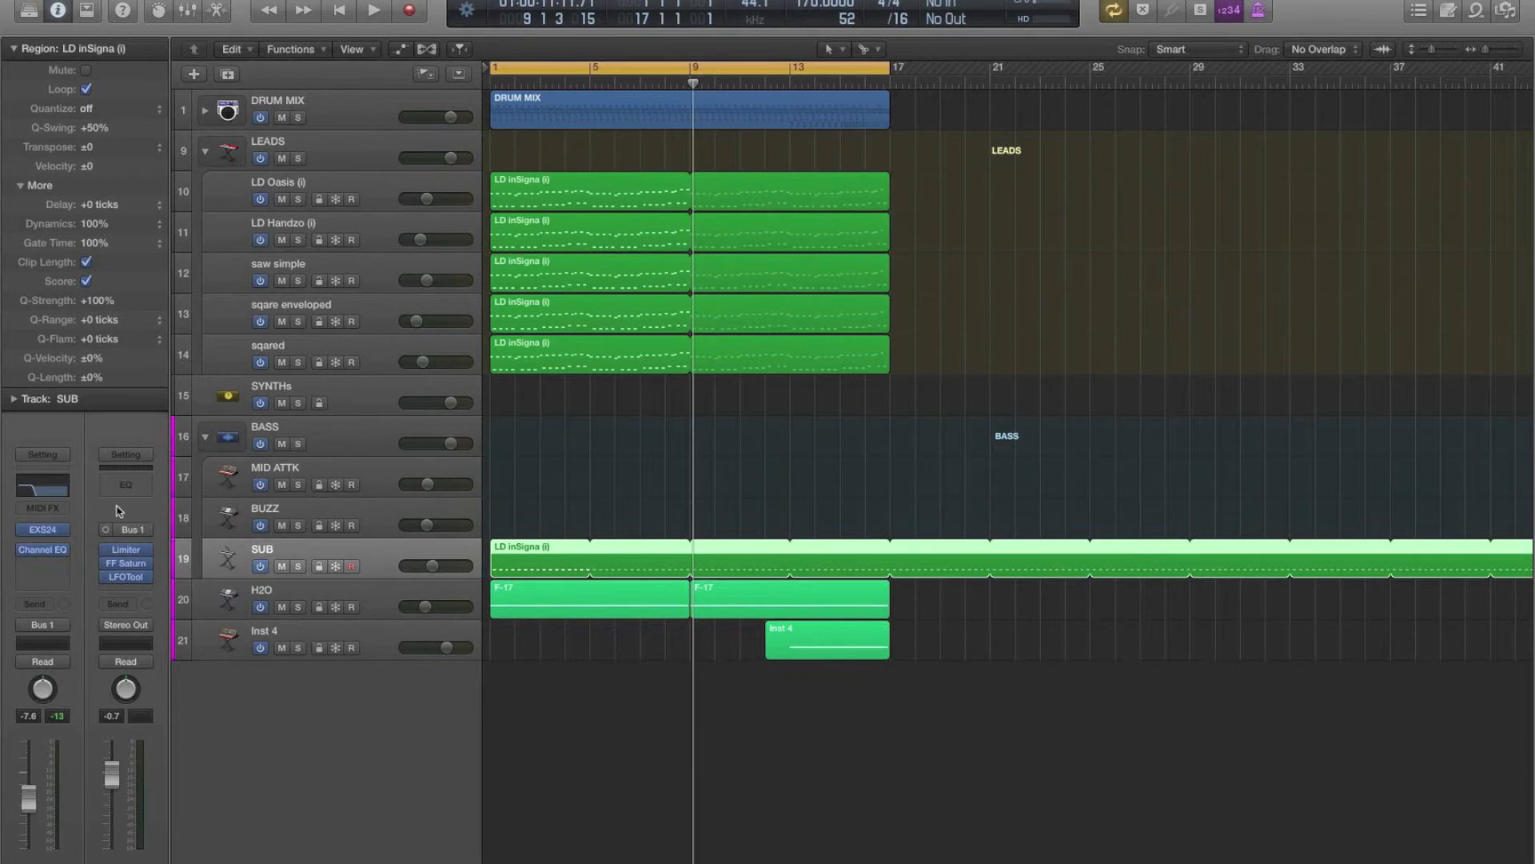
click(44, 533)
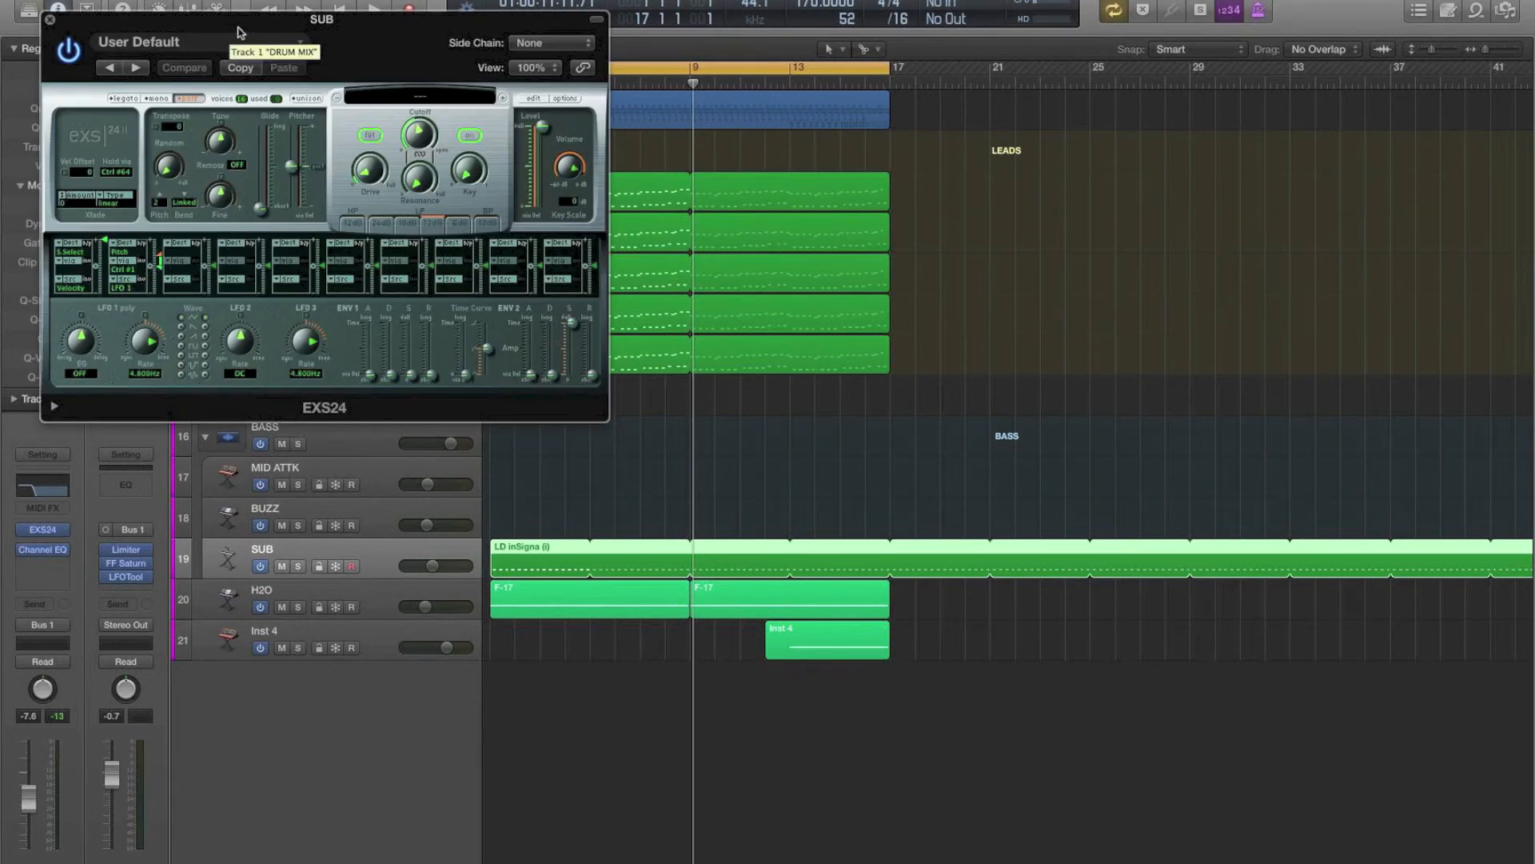
click(49, 20)
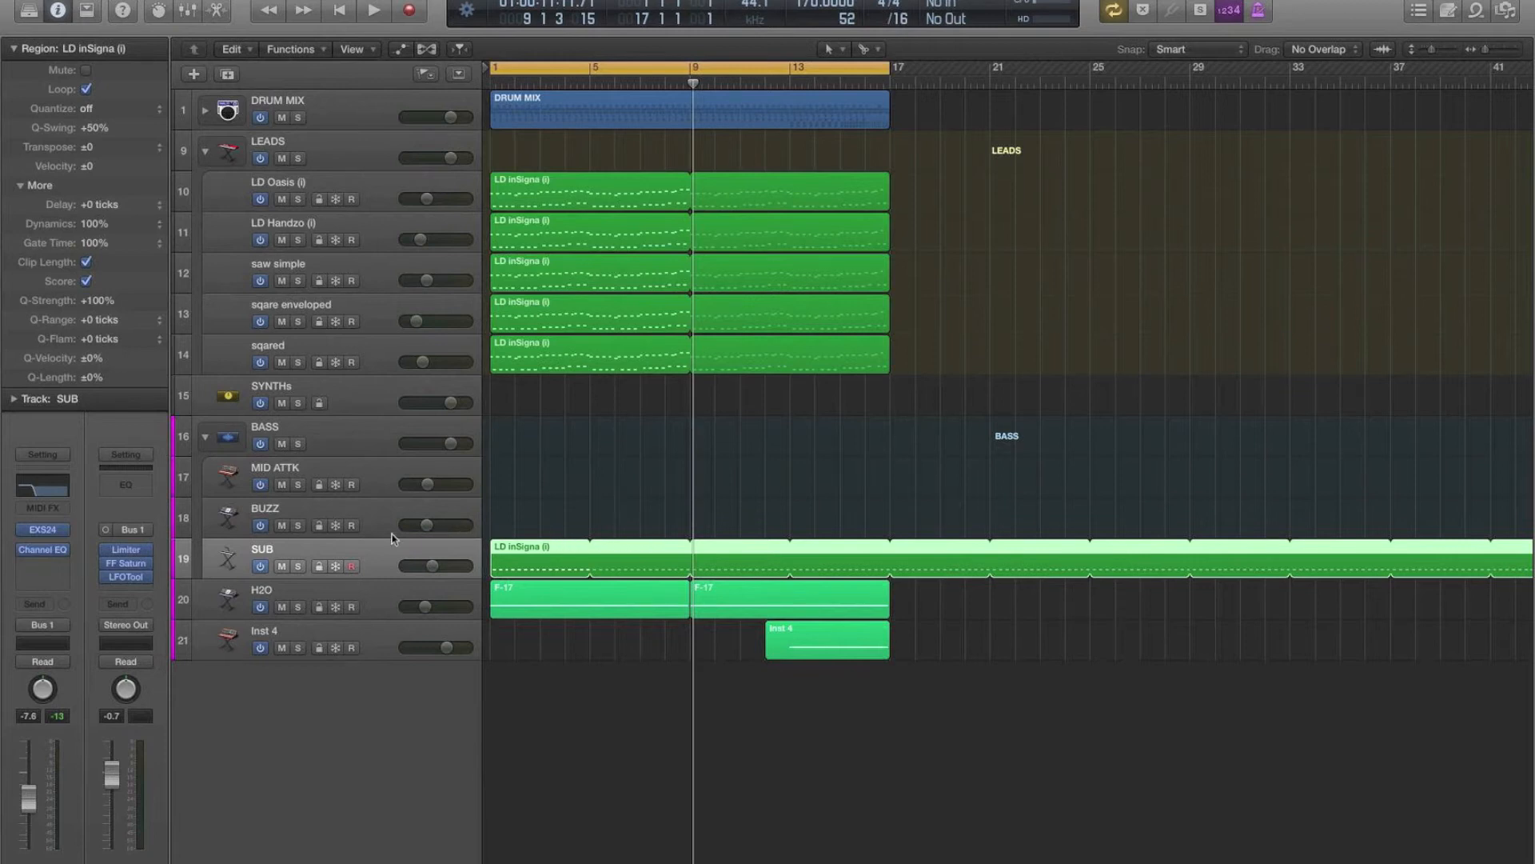
click(298, 566)
key(space)
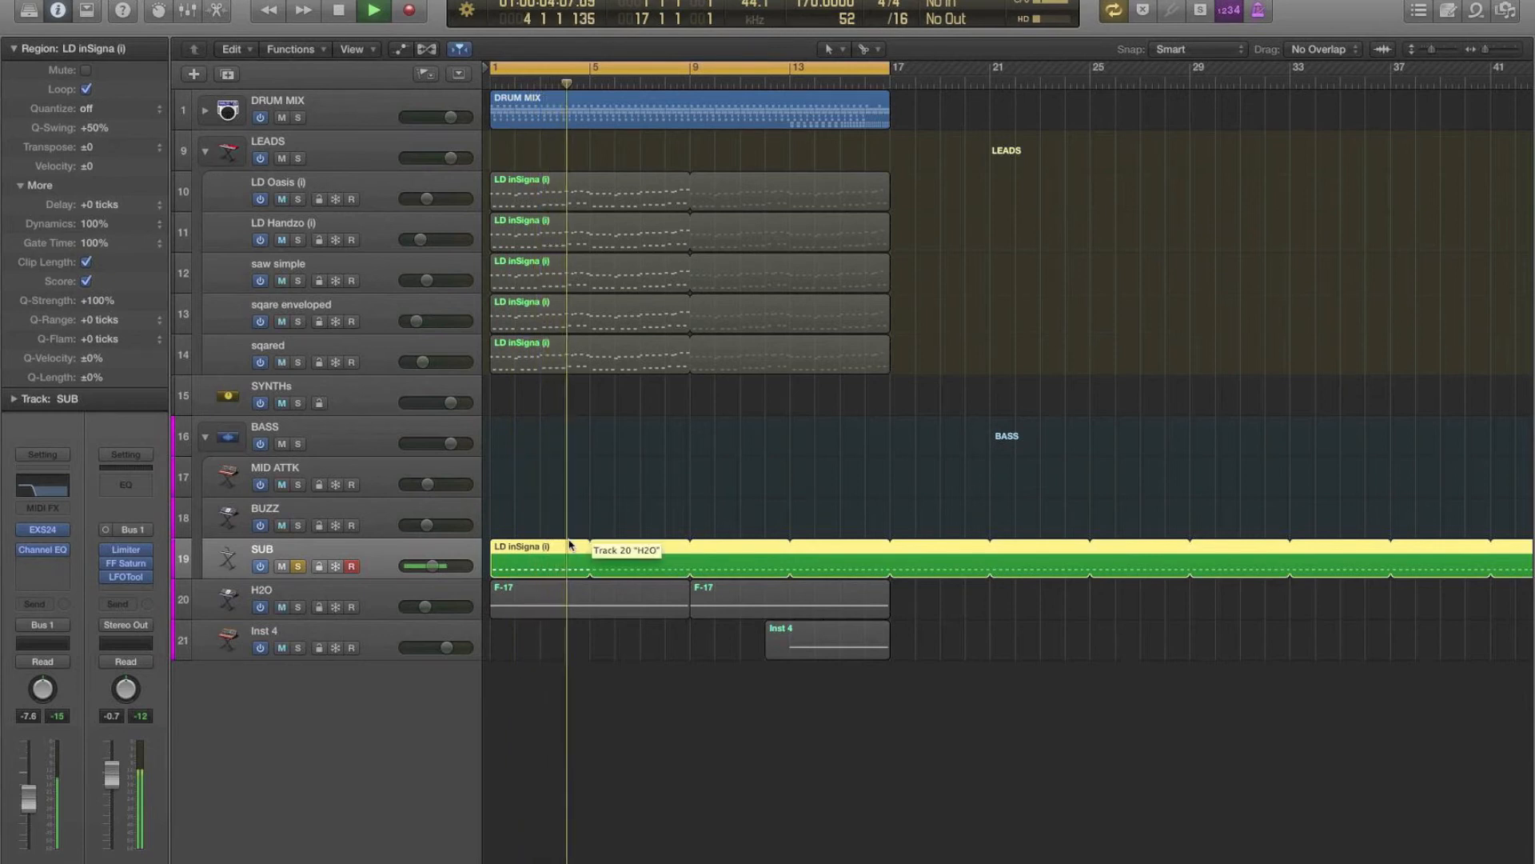
key(space)
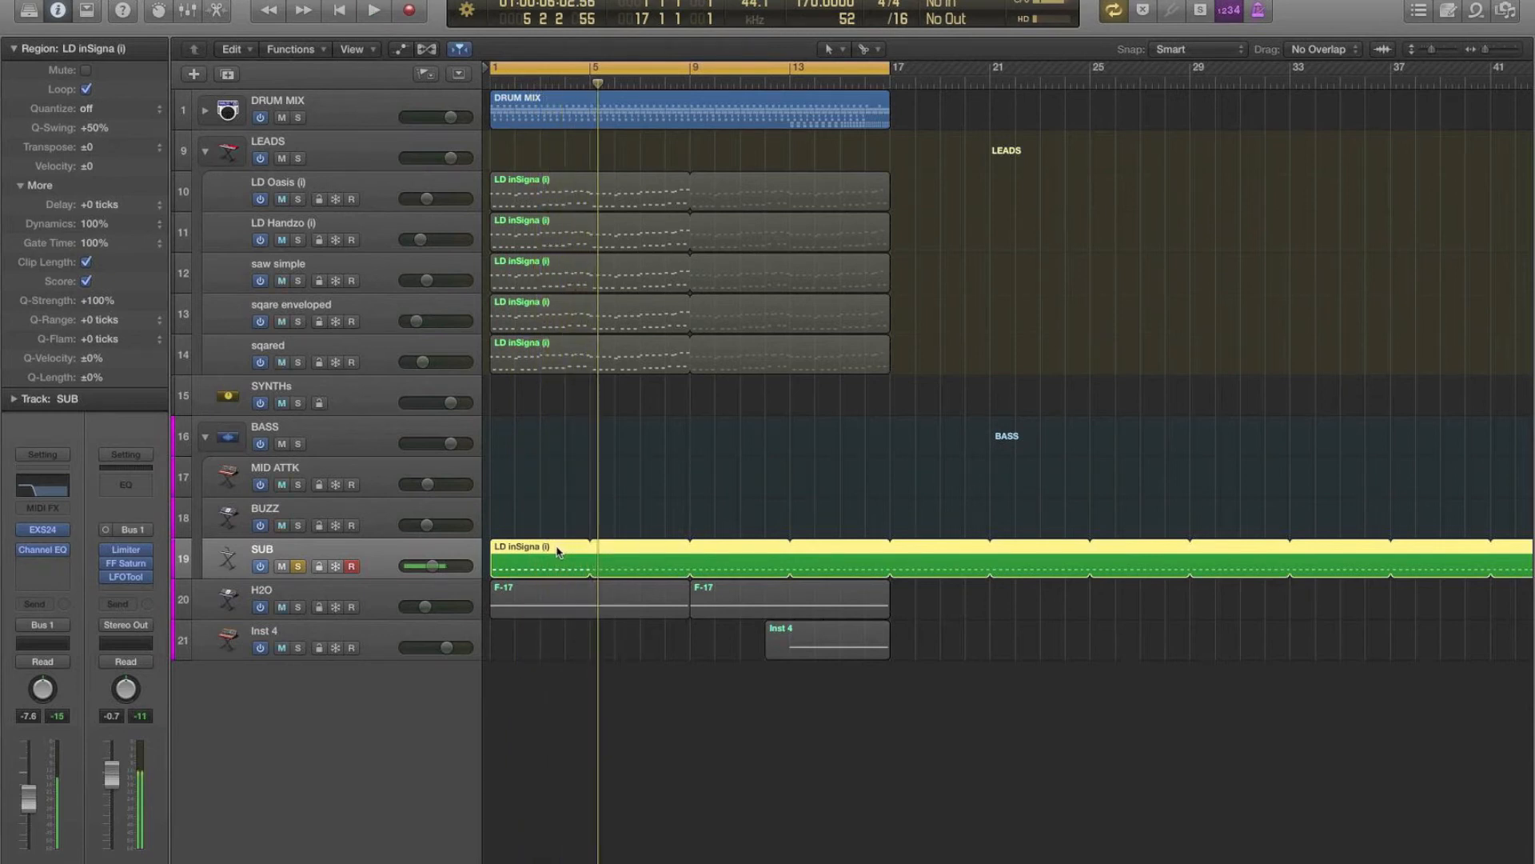
Step: Copy the looped SUB region onto the BUZZ track and solo BUZZ instead of SUB
drag(558, 550, 557, 528)
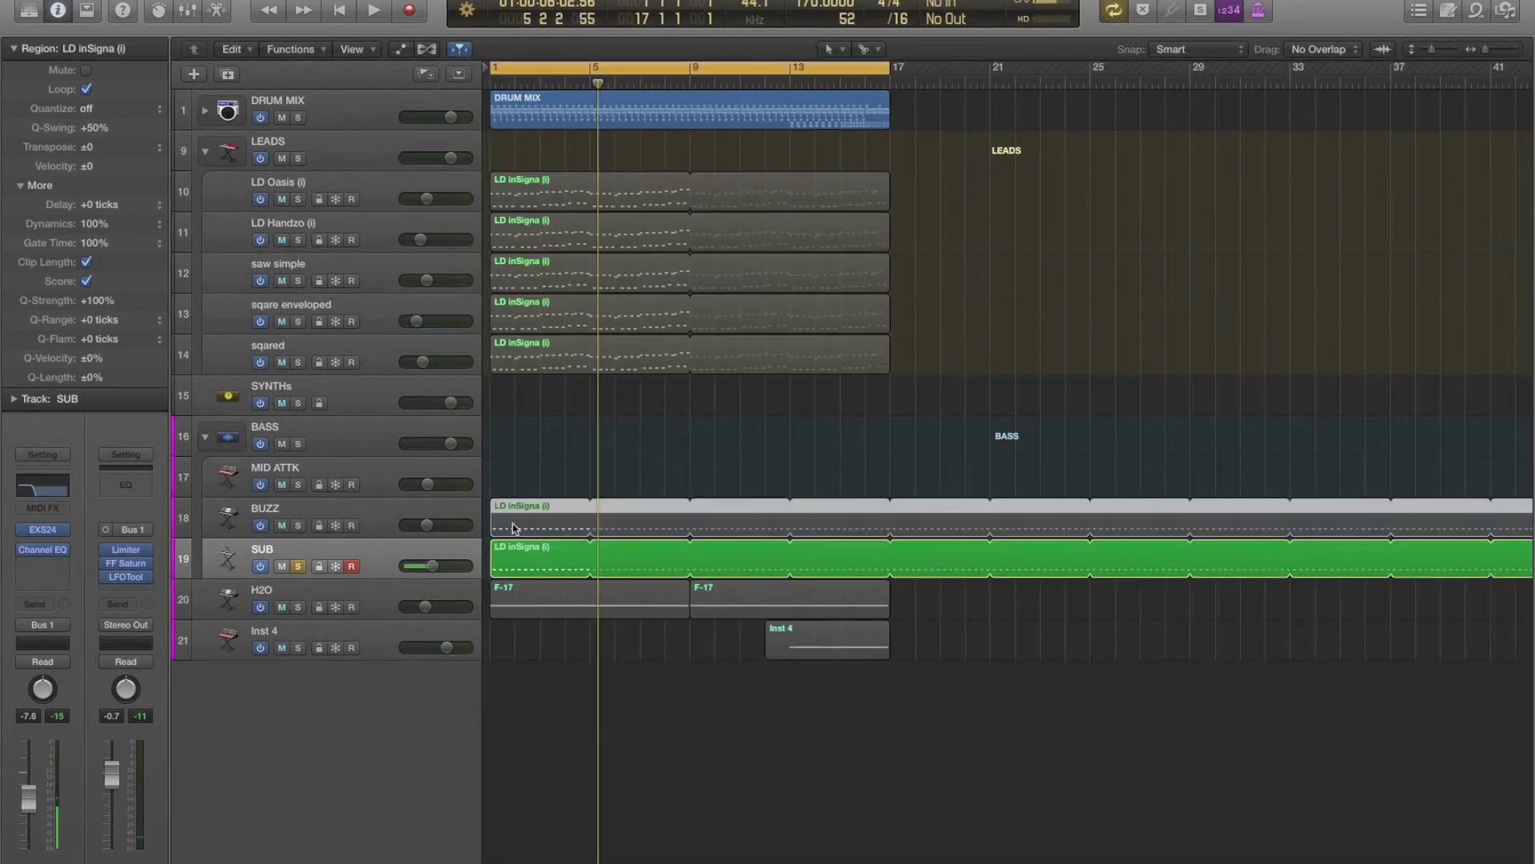
click(295, 566)
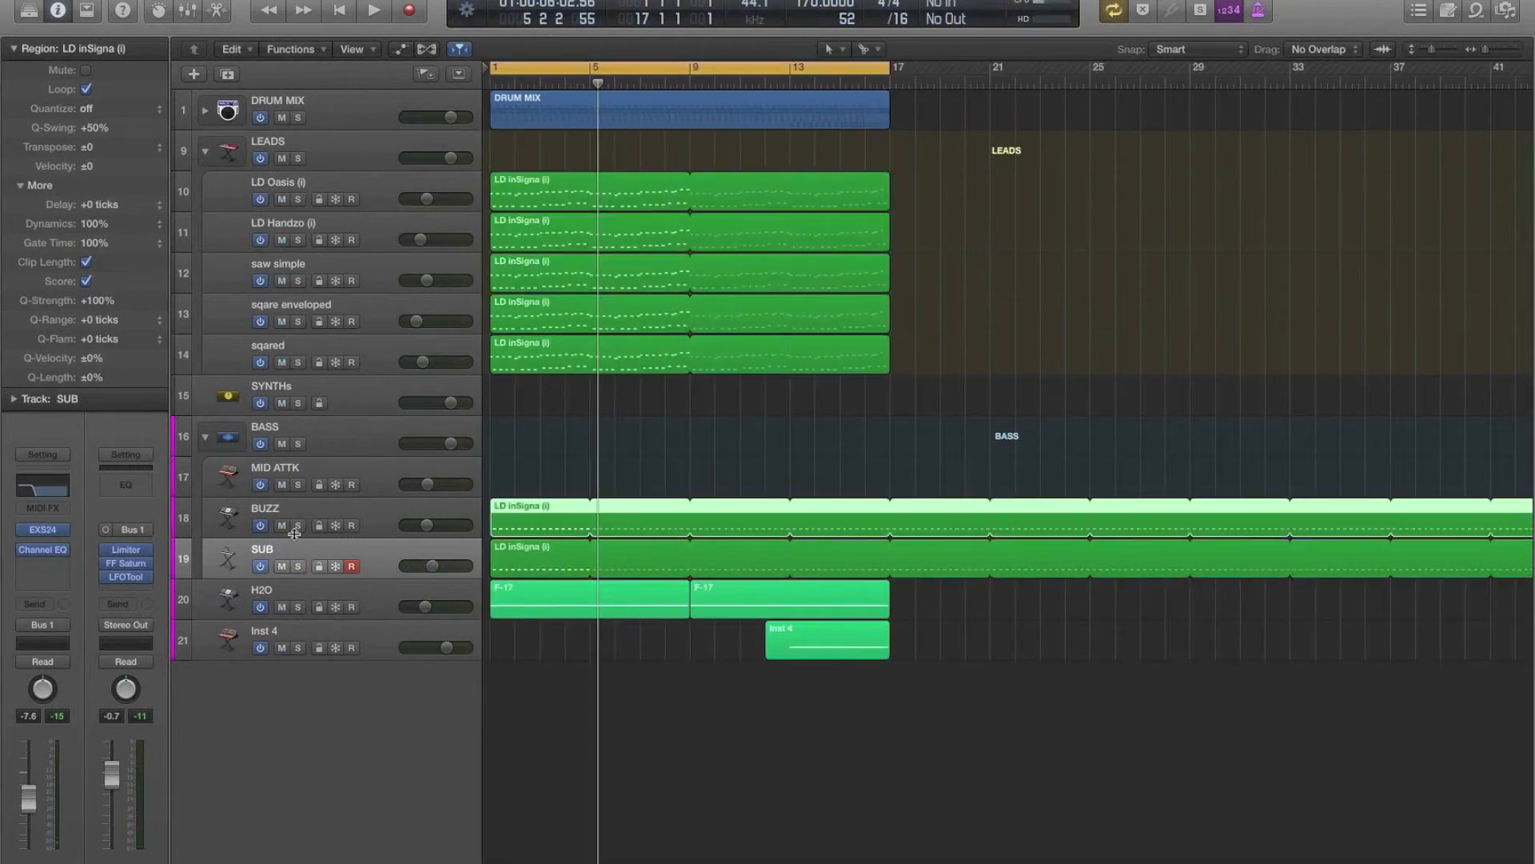
click(298, 525)
click(287, 512)
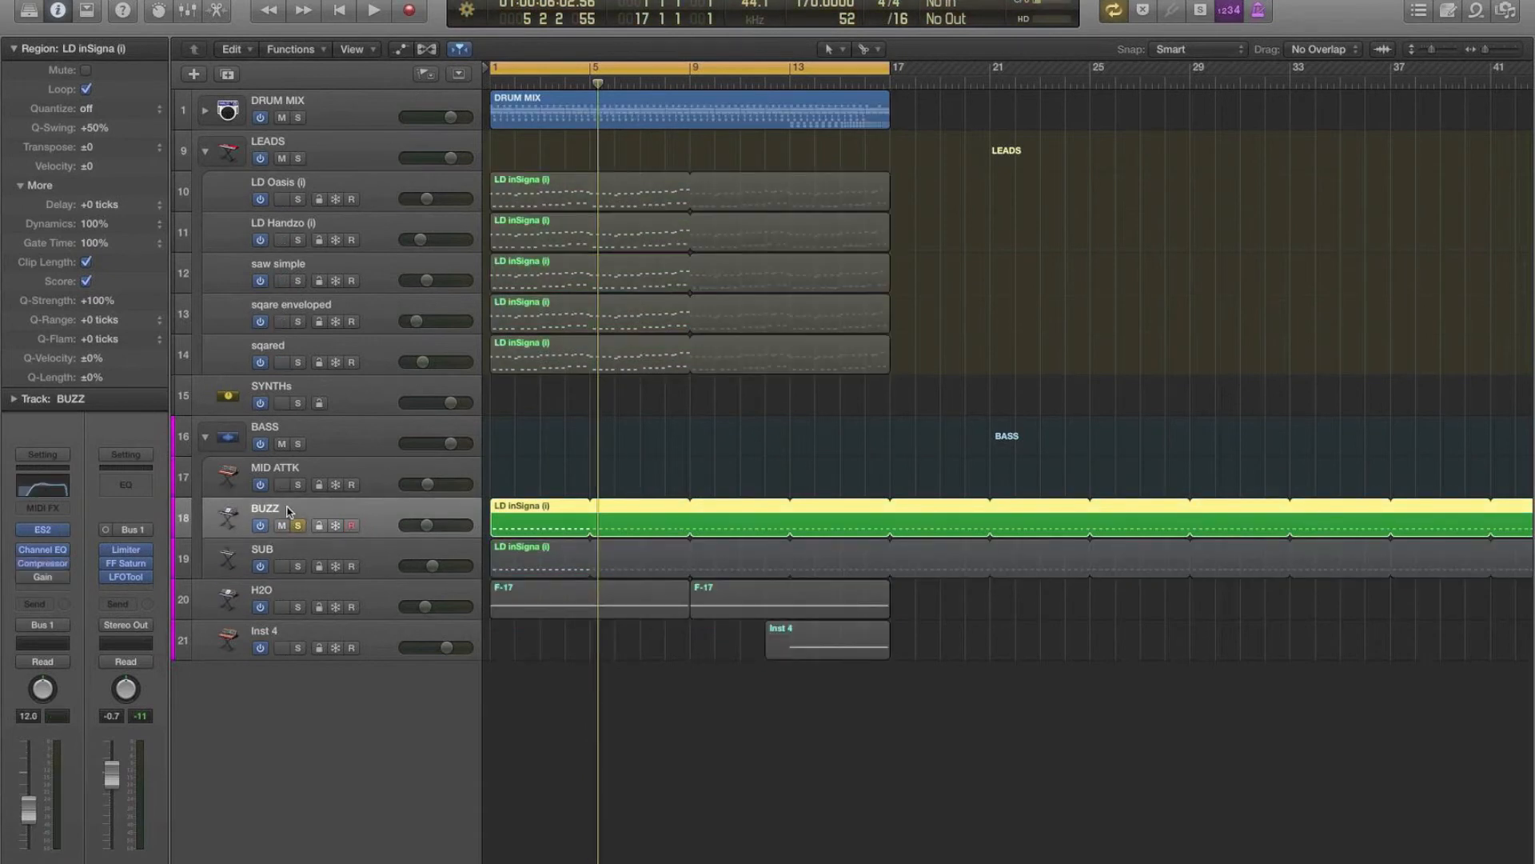
Step: Inspect the BUZZ track's ES2 synth, and open the copied BUZZ region for note editing while playing it
click(44, 531)
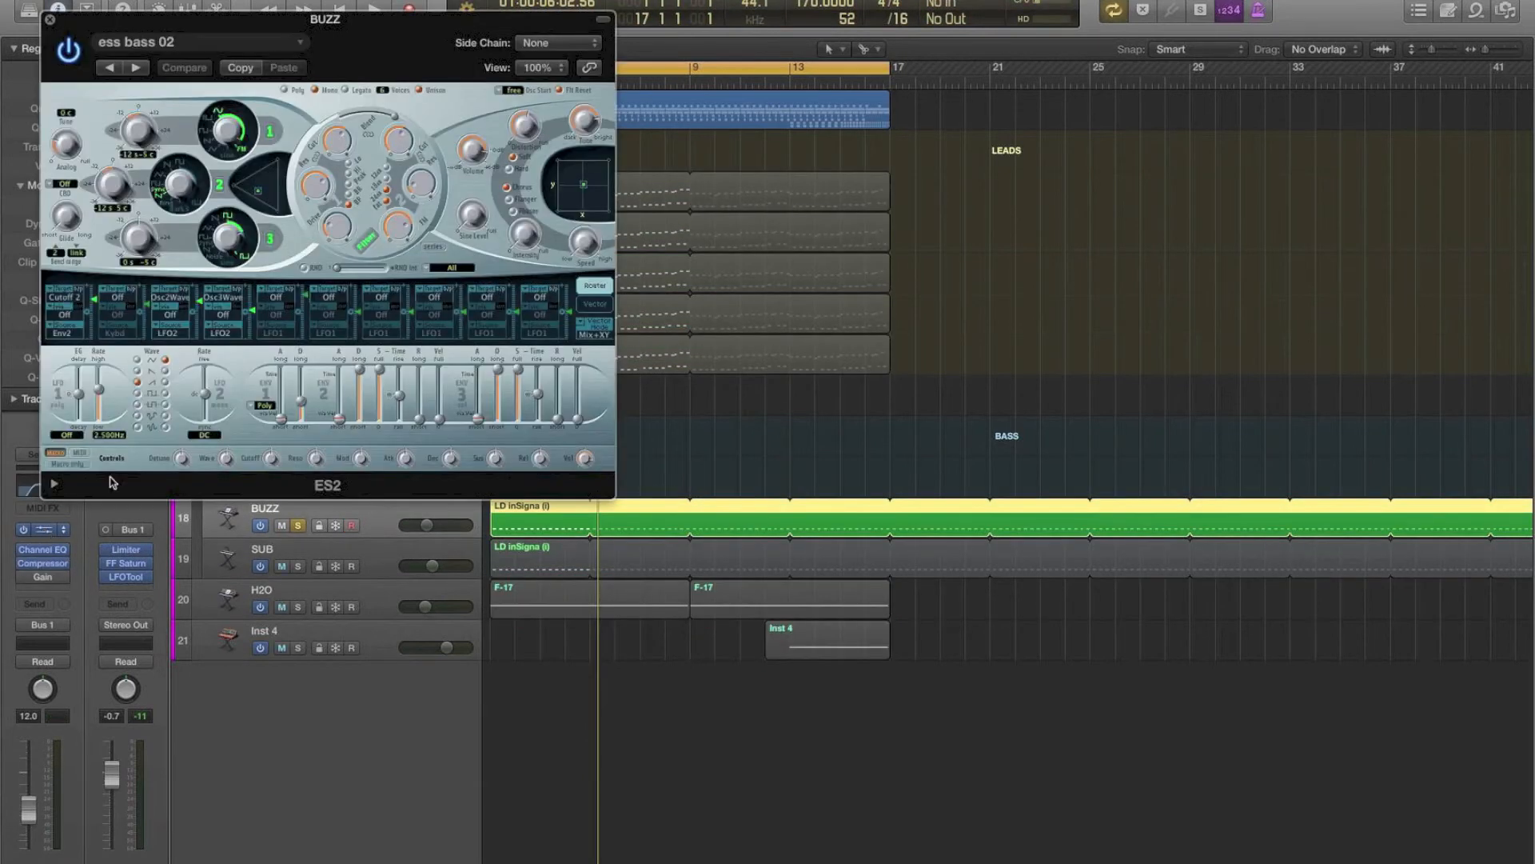
click(50, 19)
click(559, 462)
click(548, 511)
double_click(548, 511)
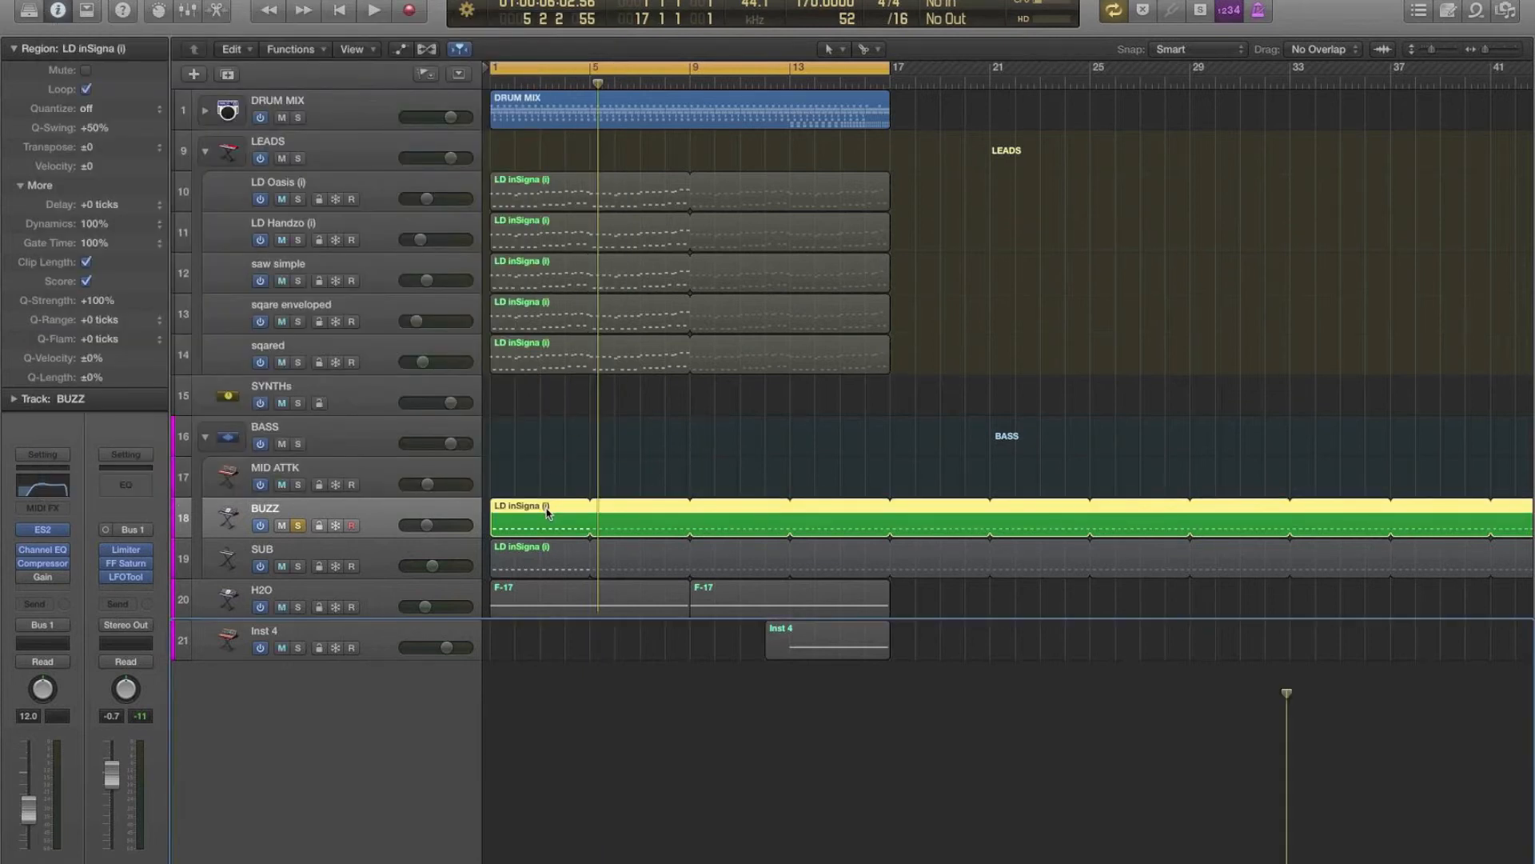
key(space)
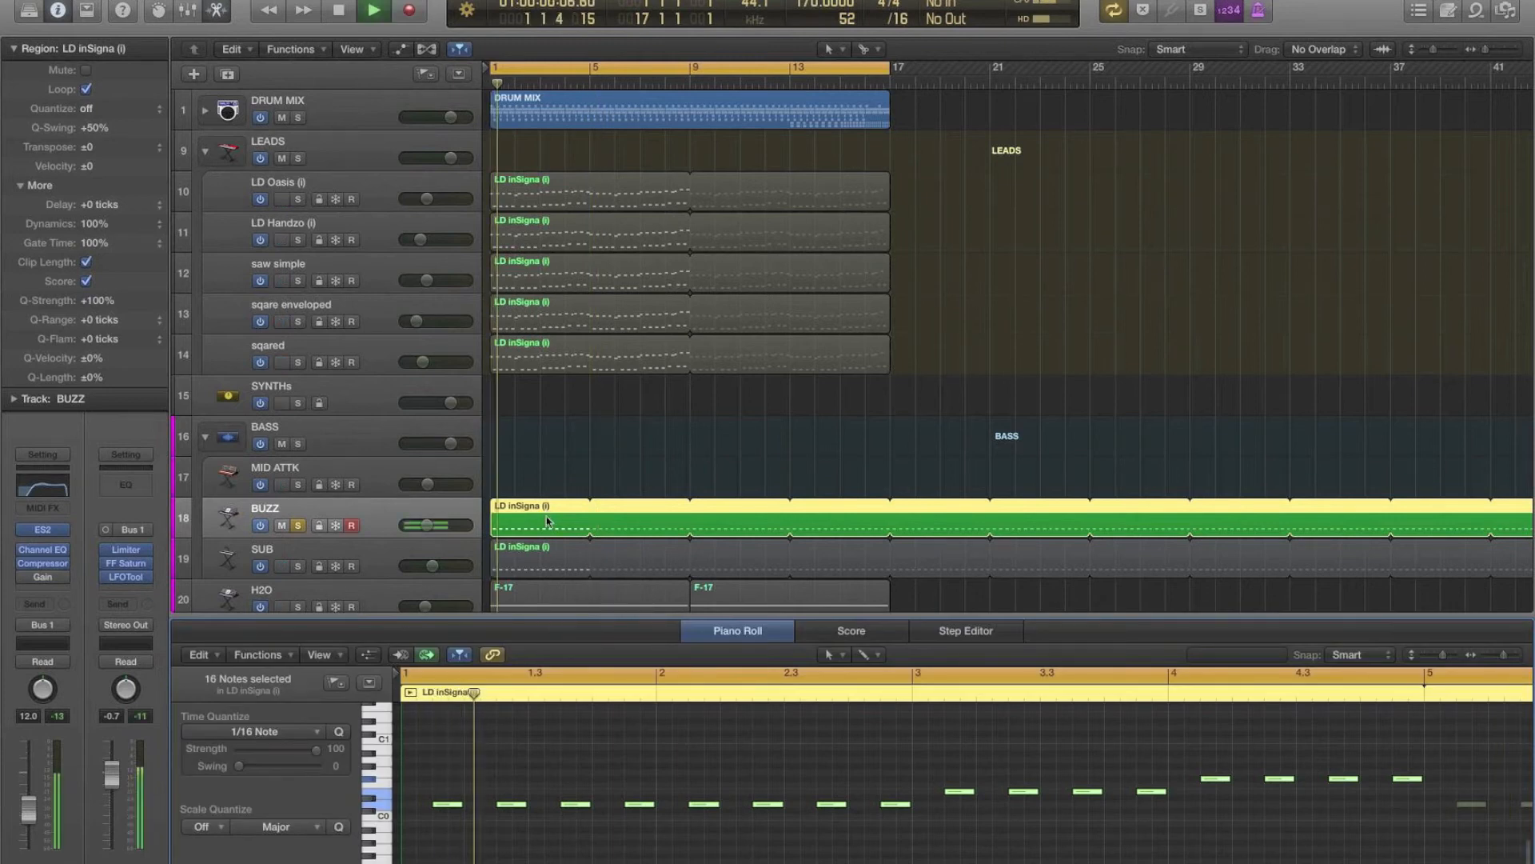
Step: Transpose all notes in the BUZZ region up one octave and audition the result
click(497, 760)
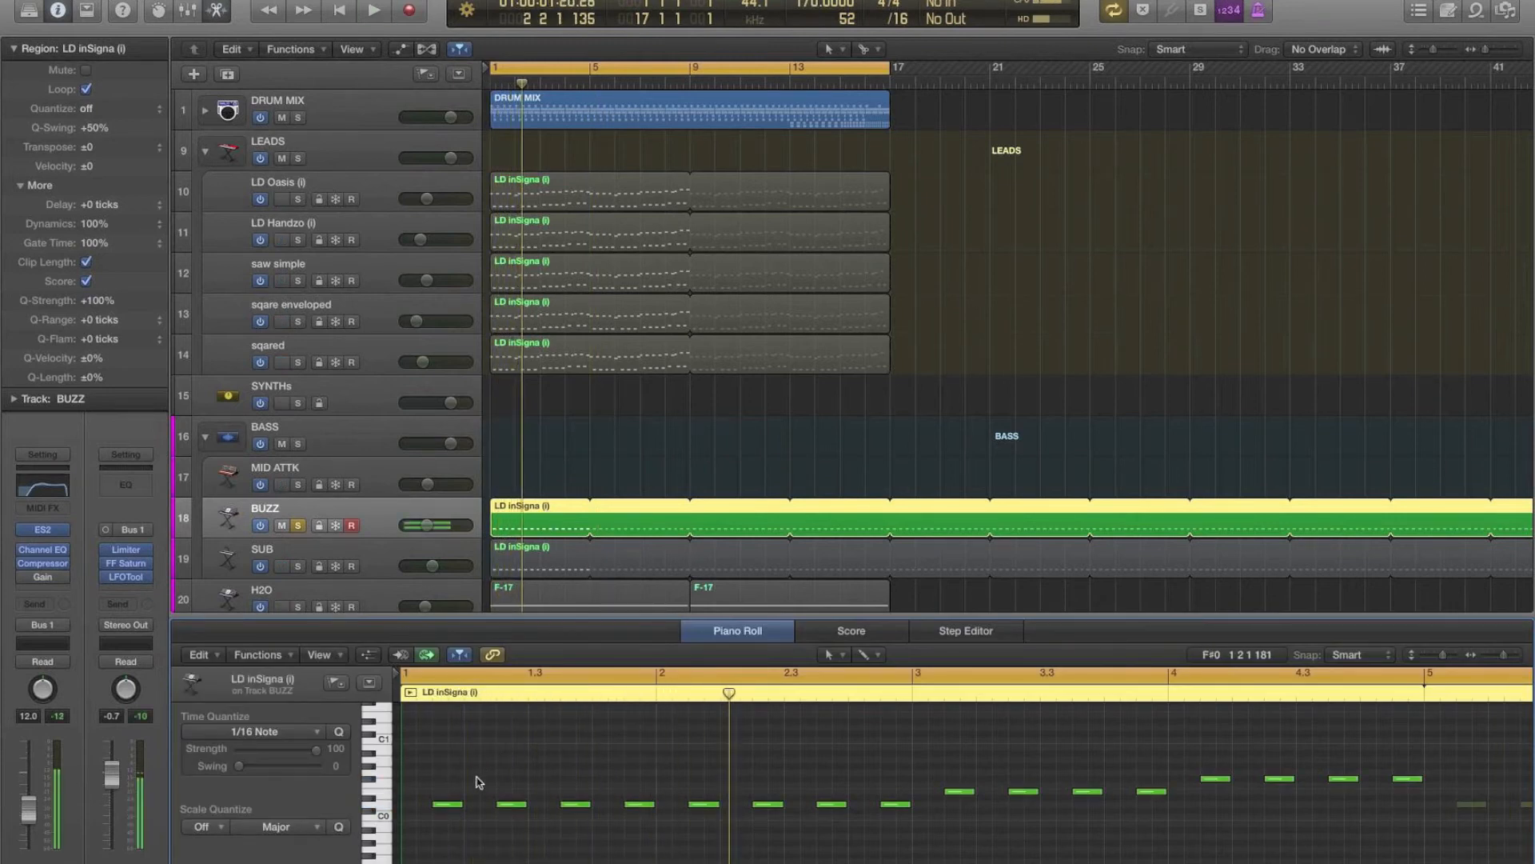
key(super+a)
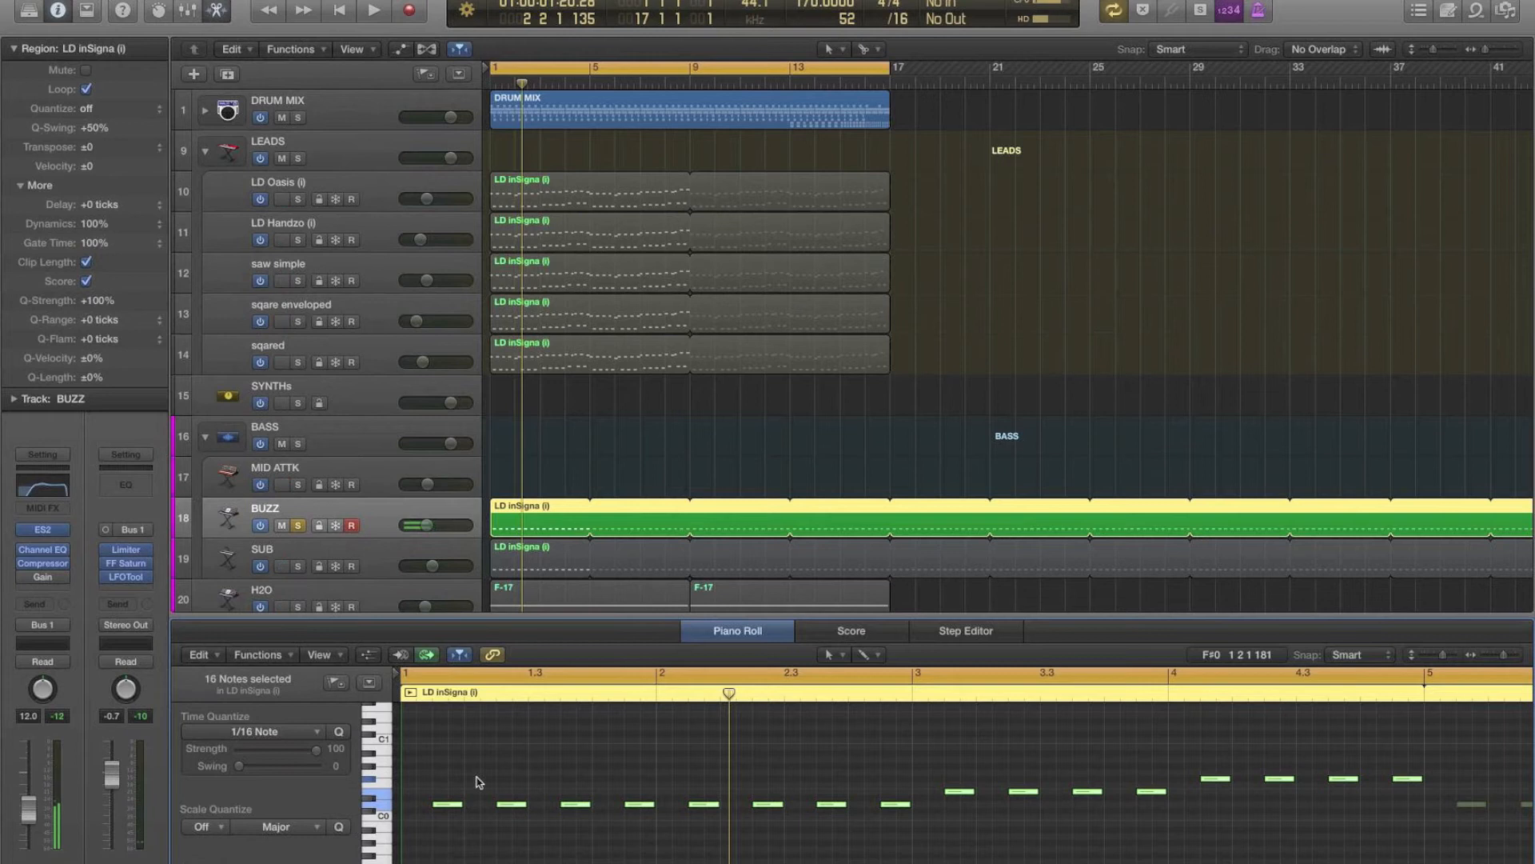
key(Delete)
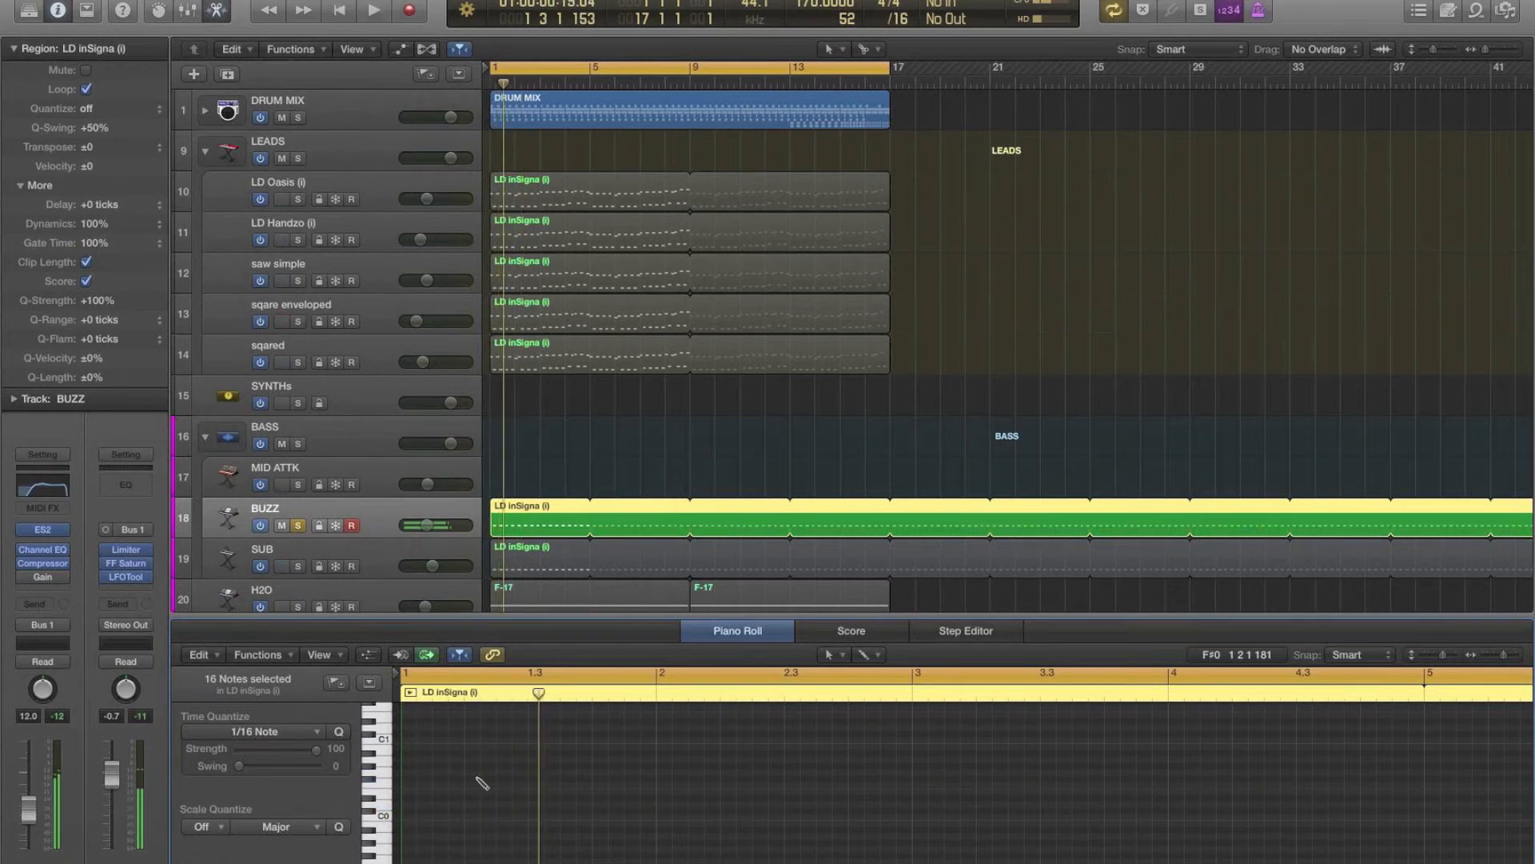
key(super+z)
key(space)
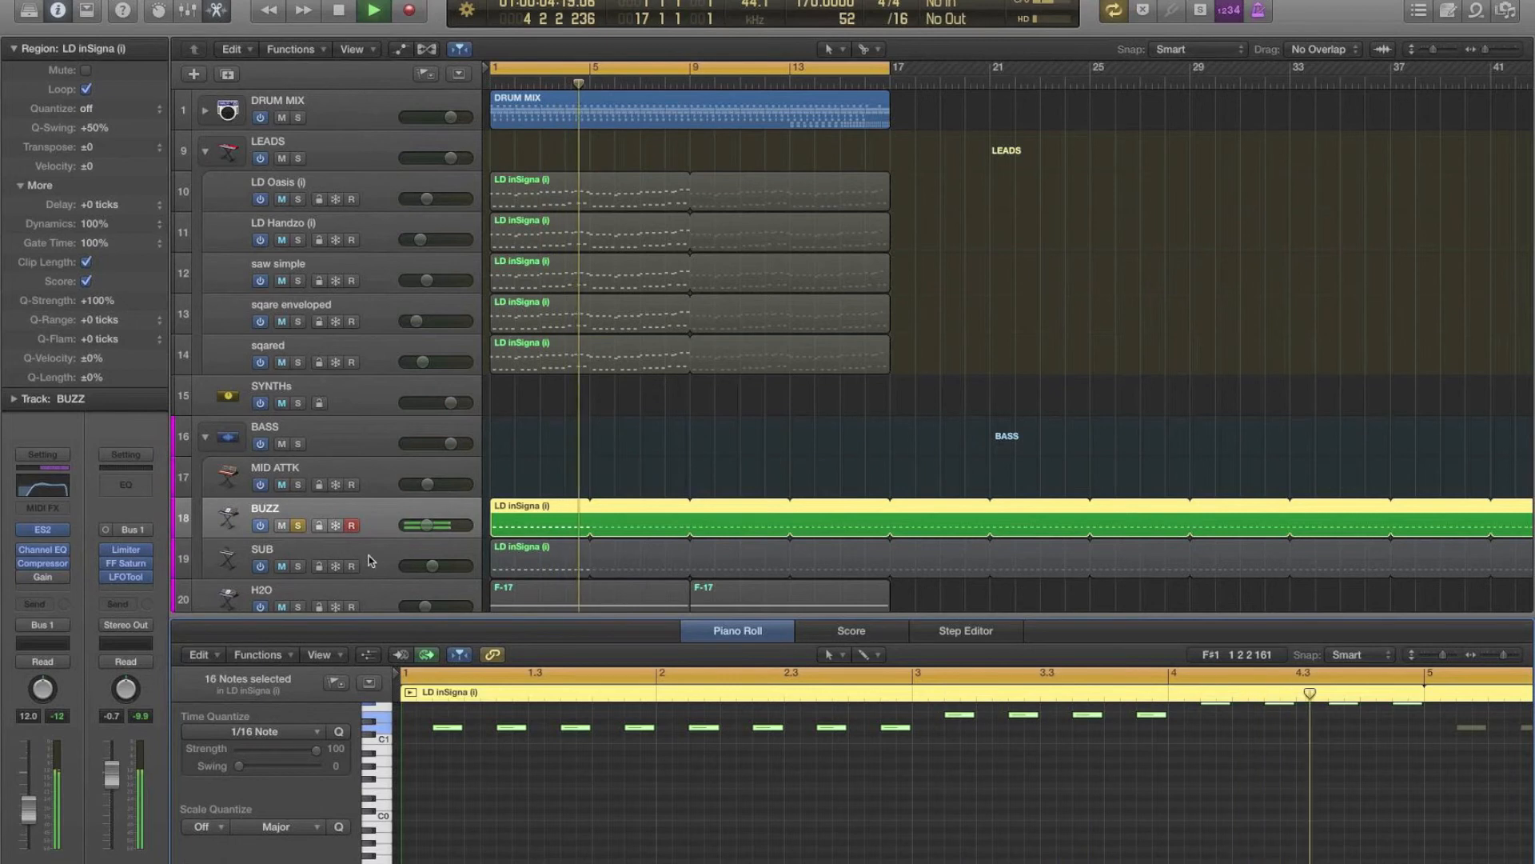
key(space)
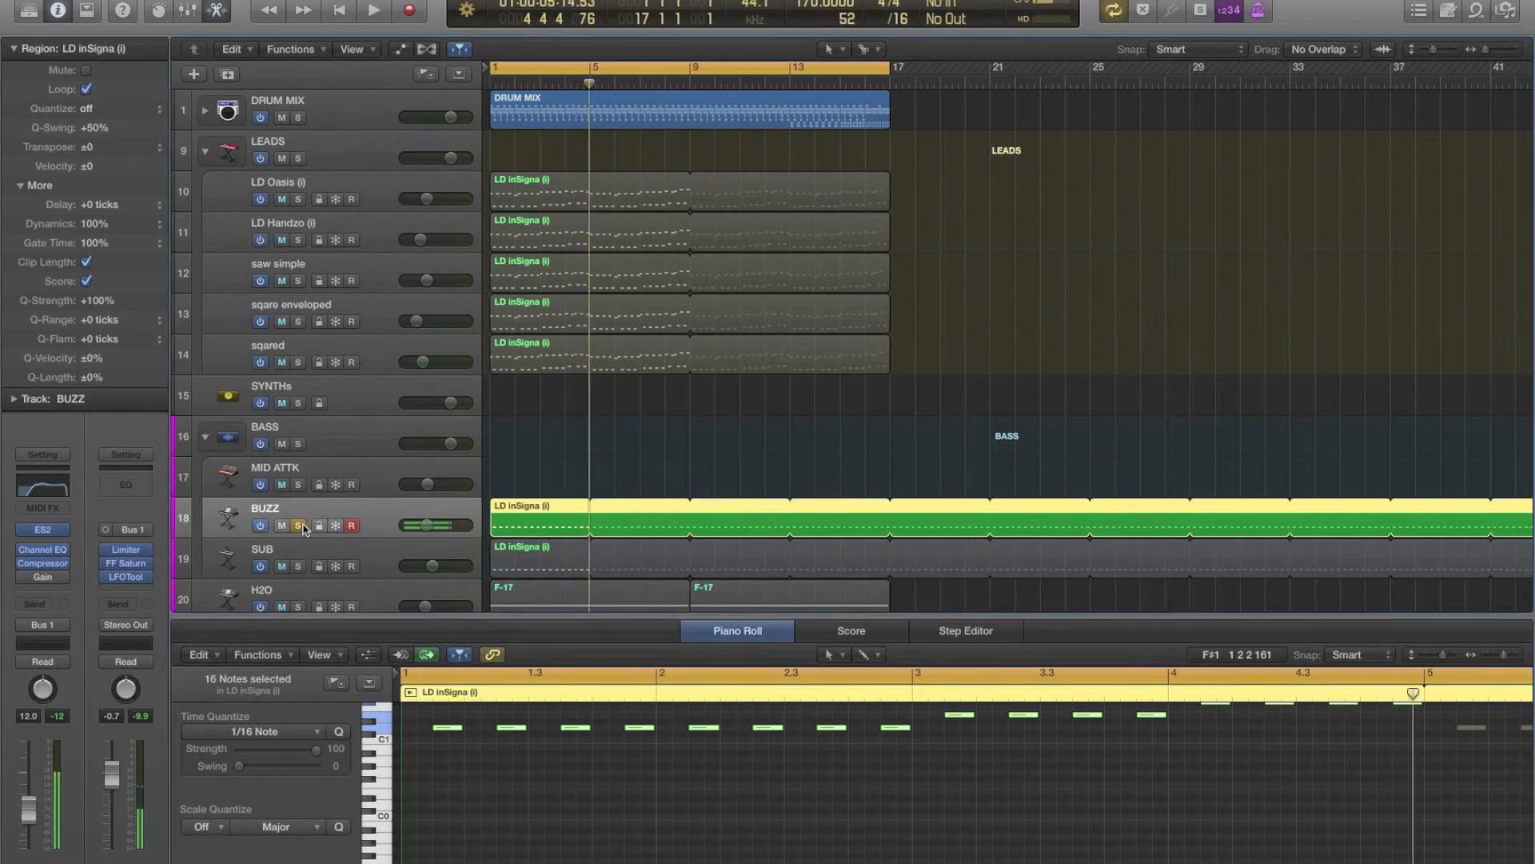
Step: Copy the looped BUZZ region onto the MID ATTK track and solo MID ATTK instead of BUZZ
click(297, 525)
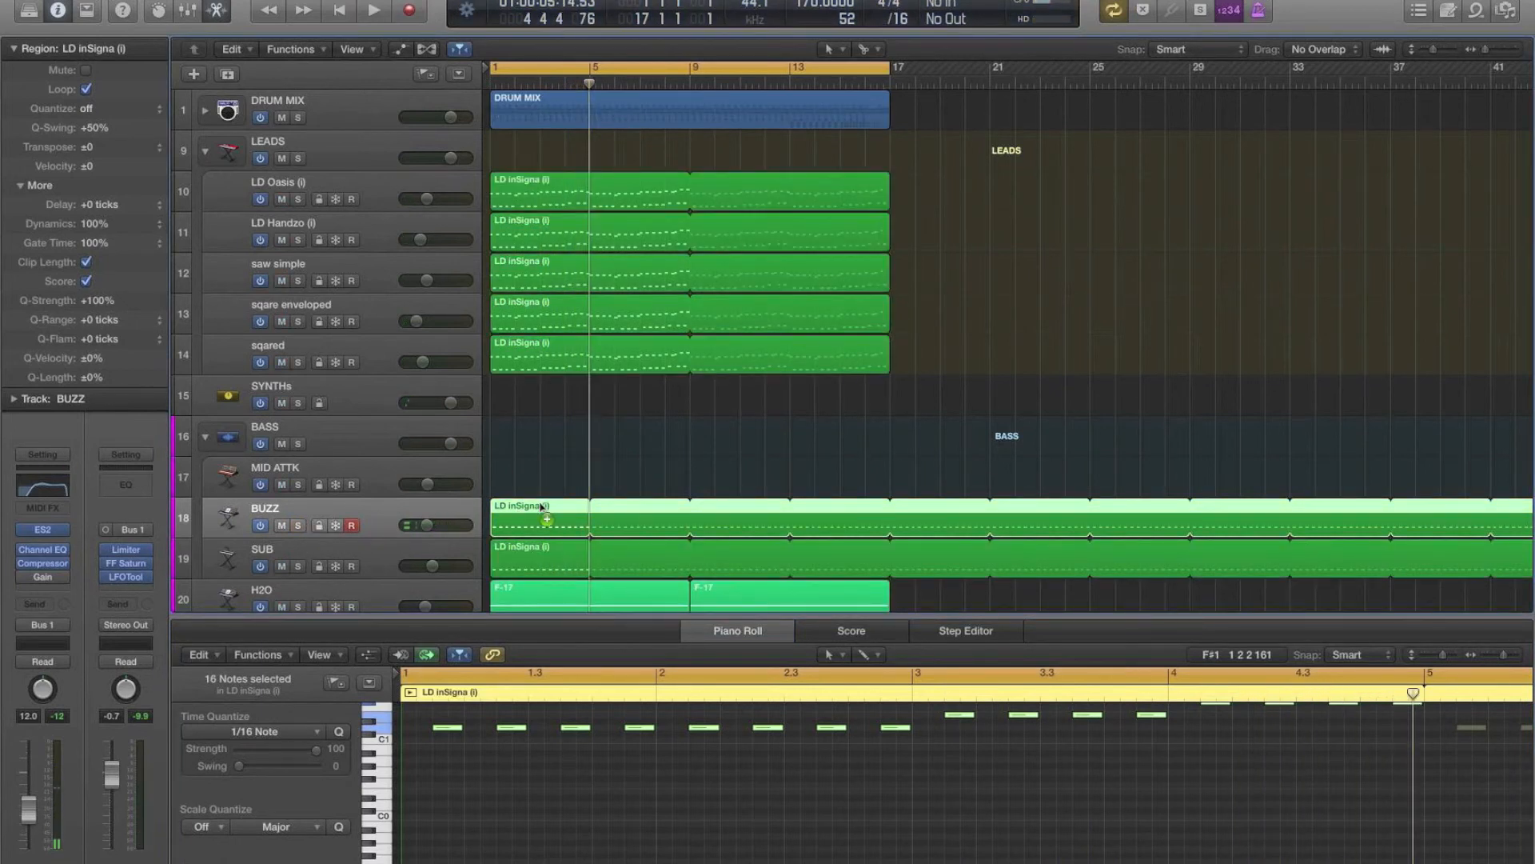
drag(543, 507, 541, 488)
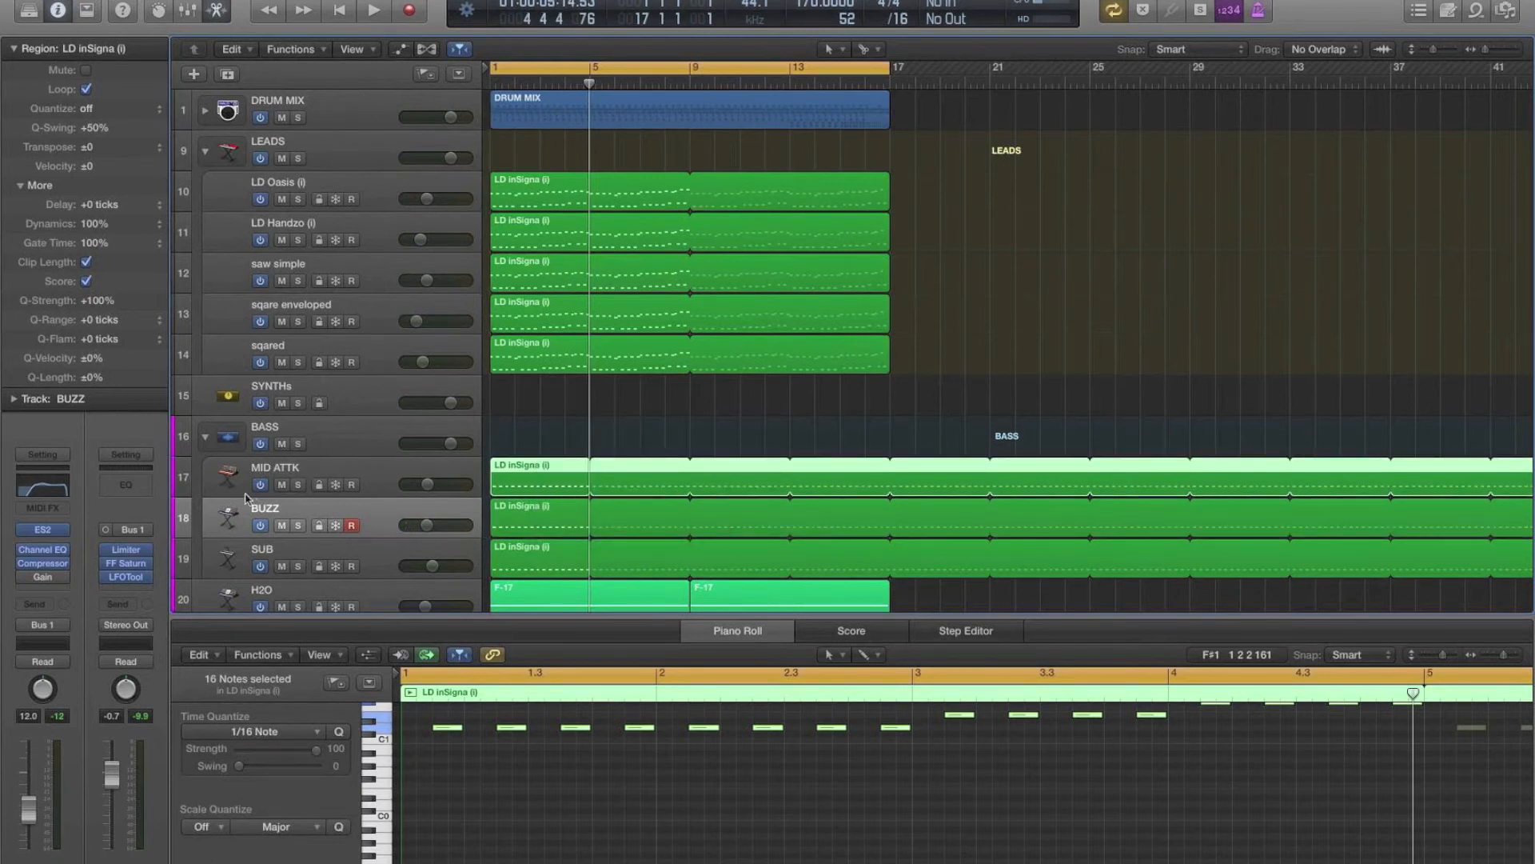
click(300, 484)
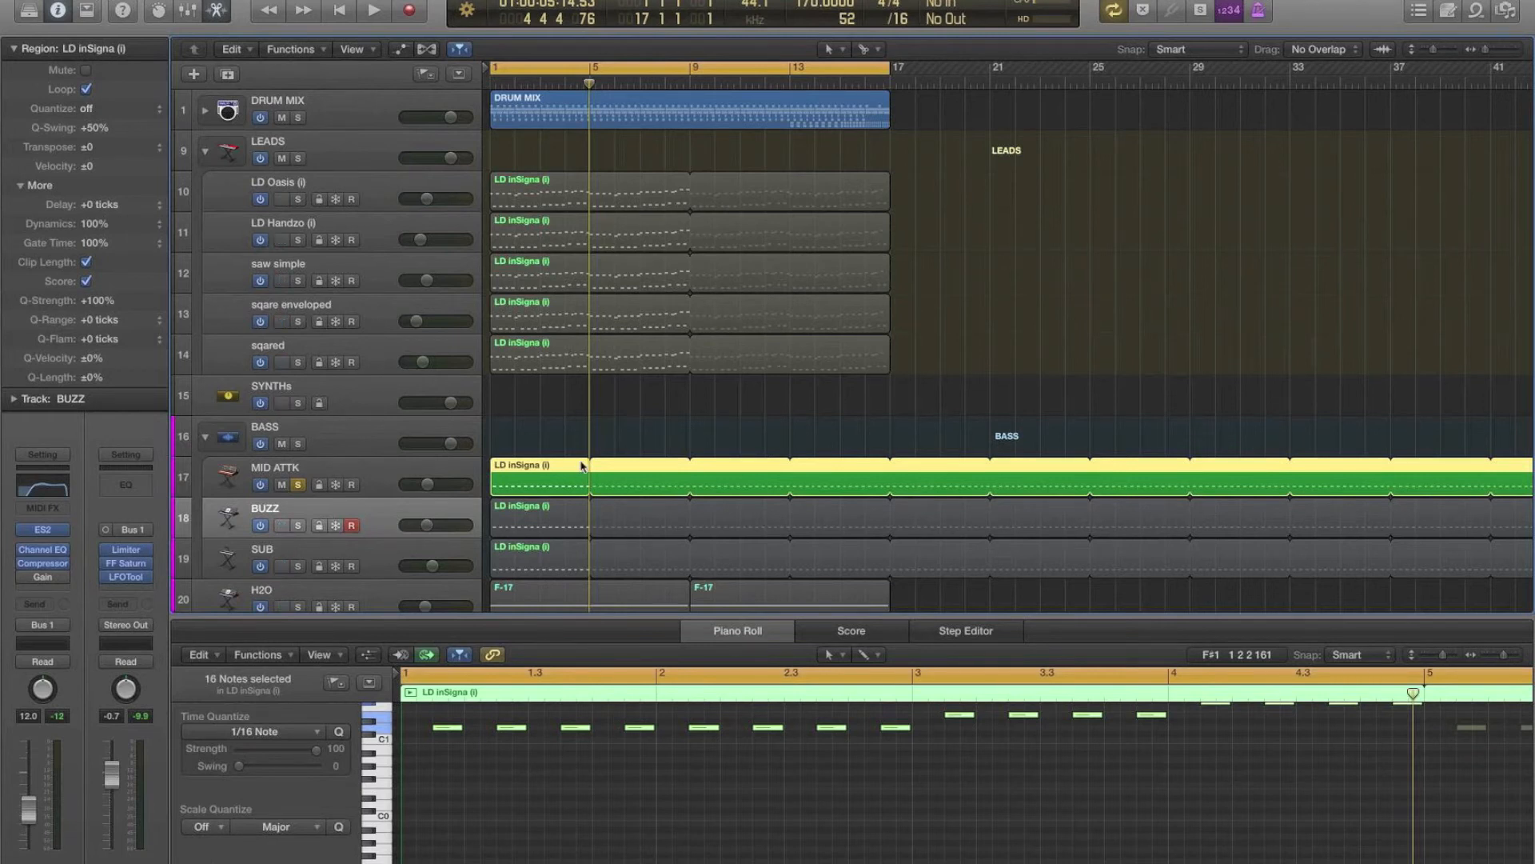
Step: Examine the notes of the MID ATTK region in an enlarged note editor and audition the region
click(587, 445)
double_click(552, 467)
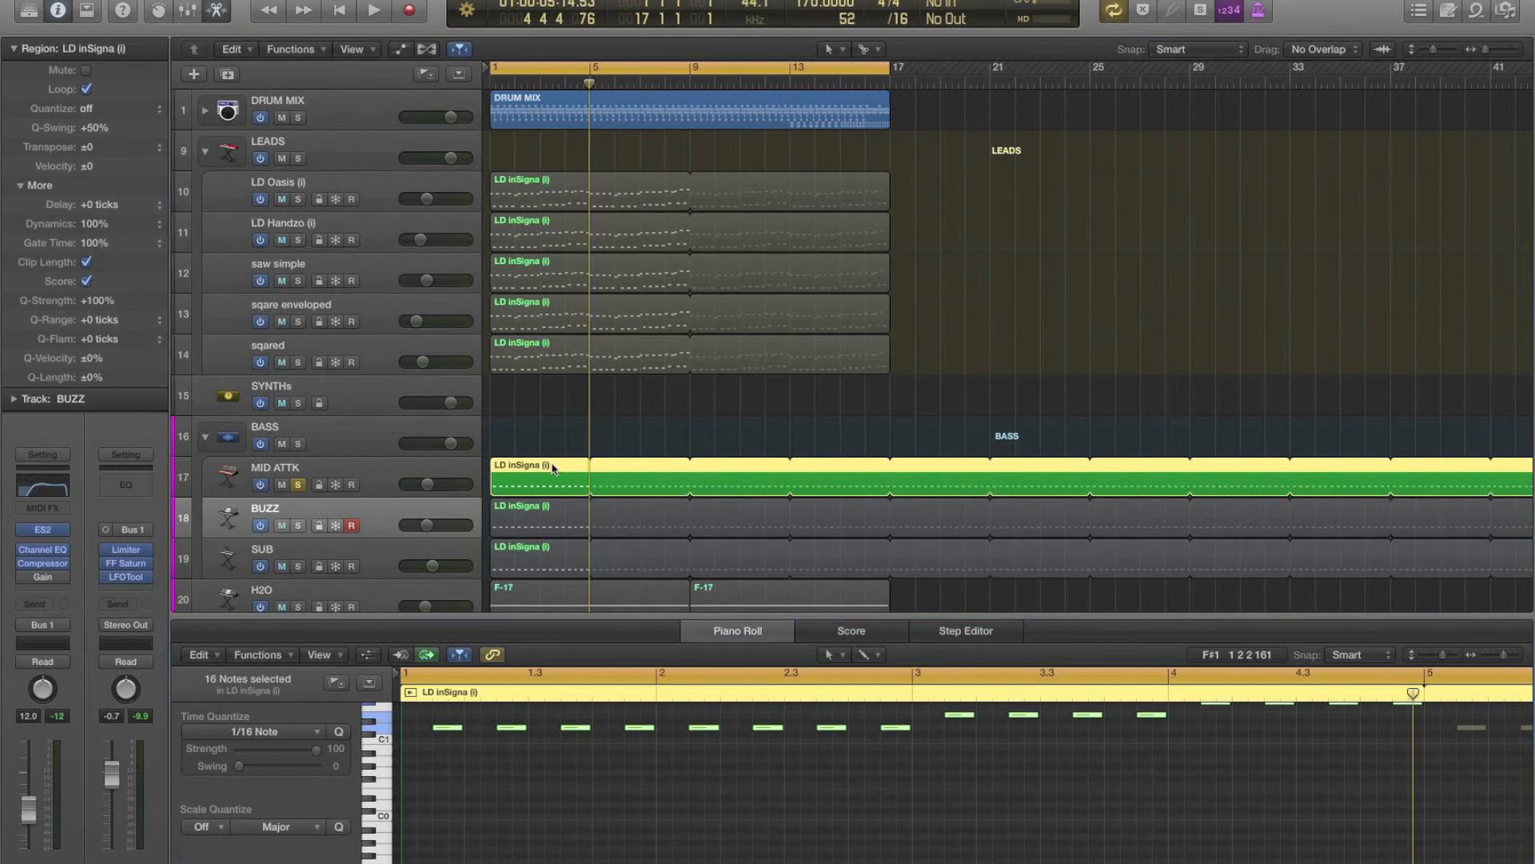
key(2)
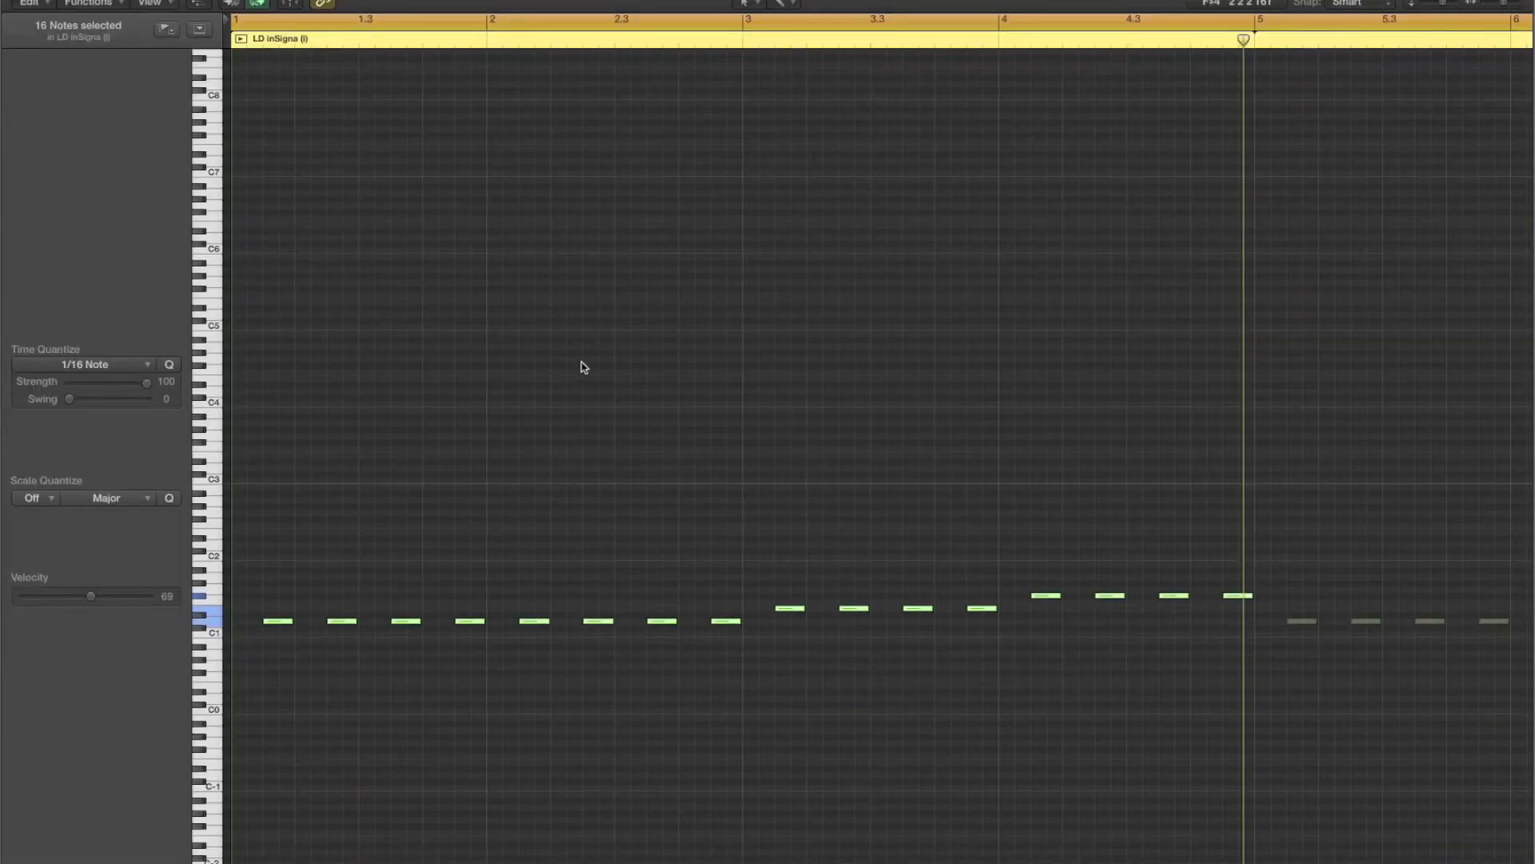
click(408, 345)
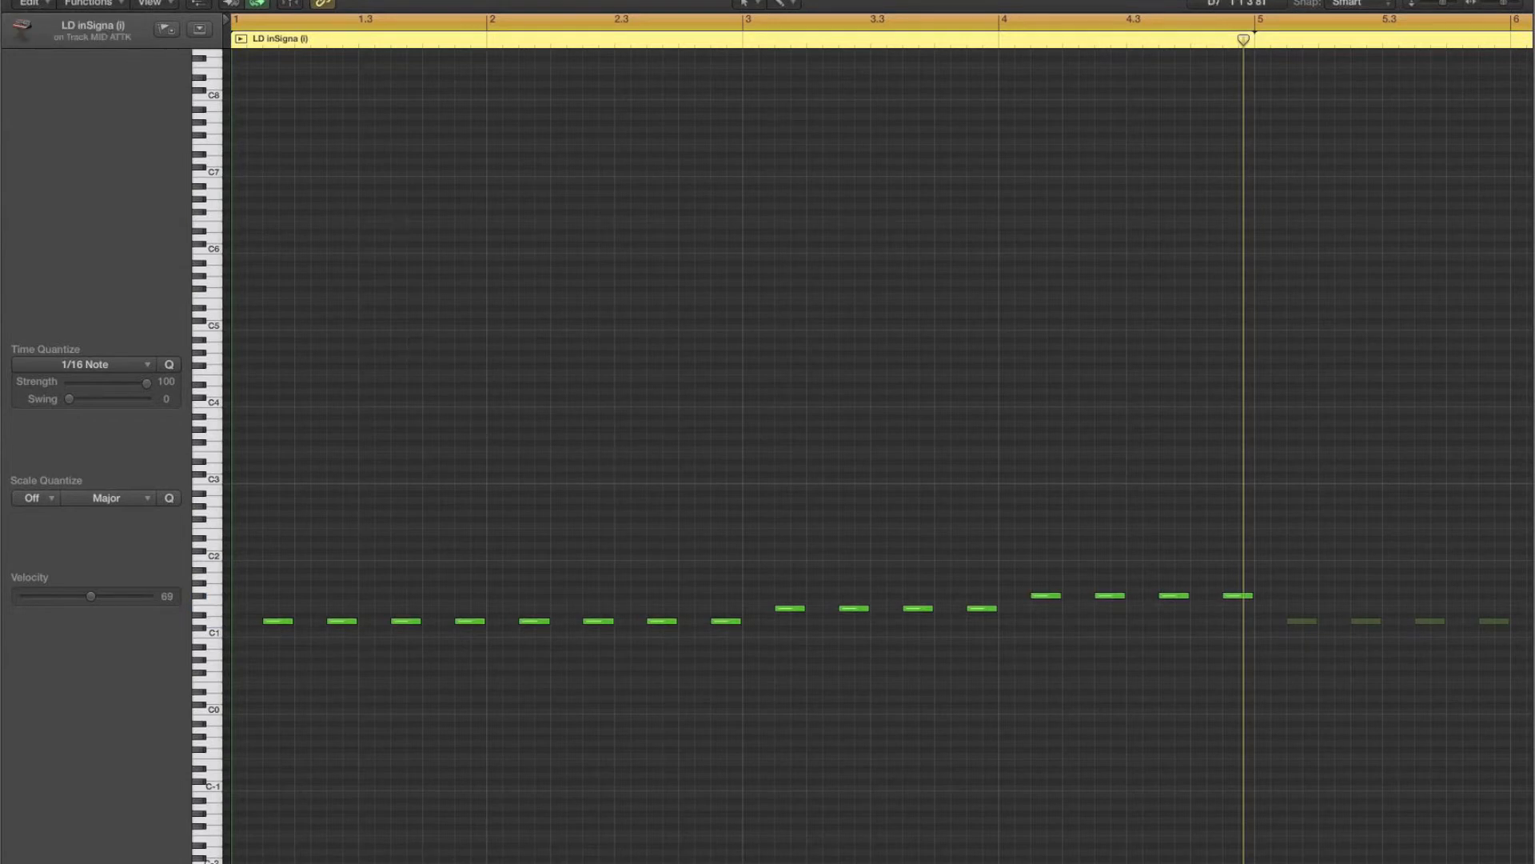
key(2)
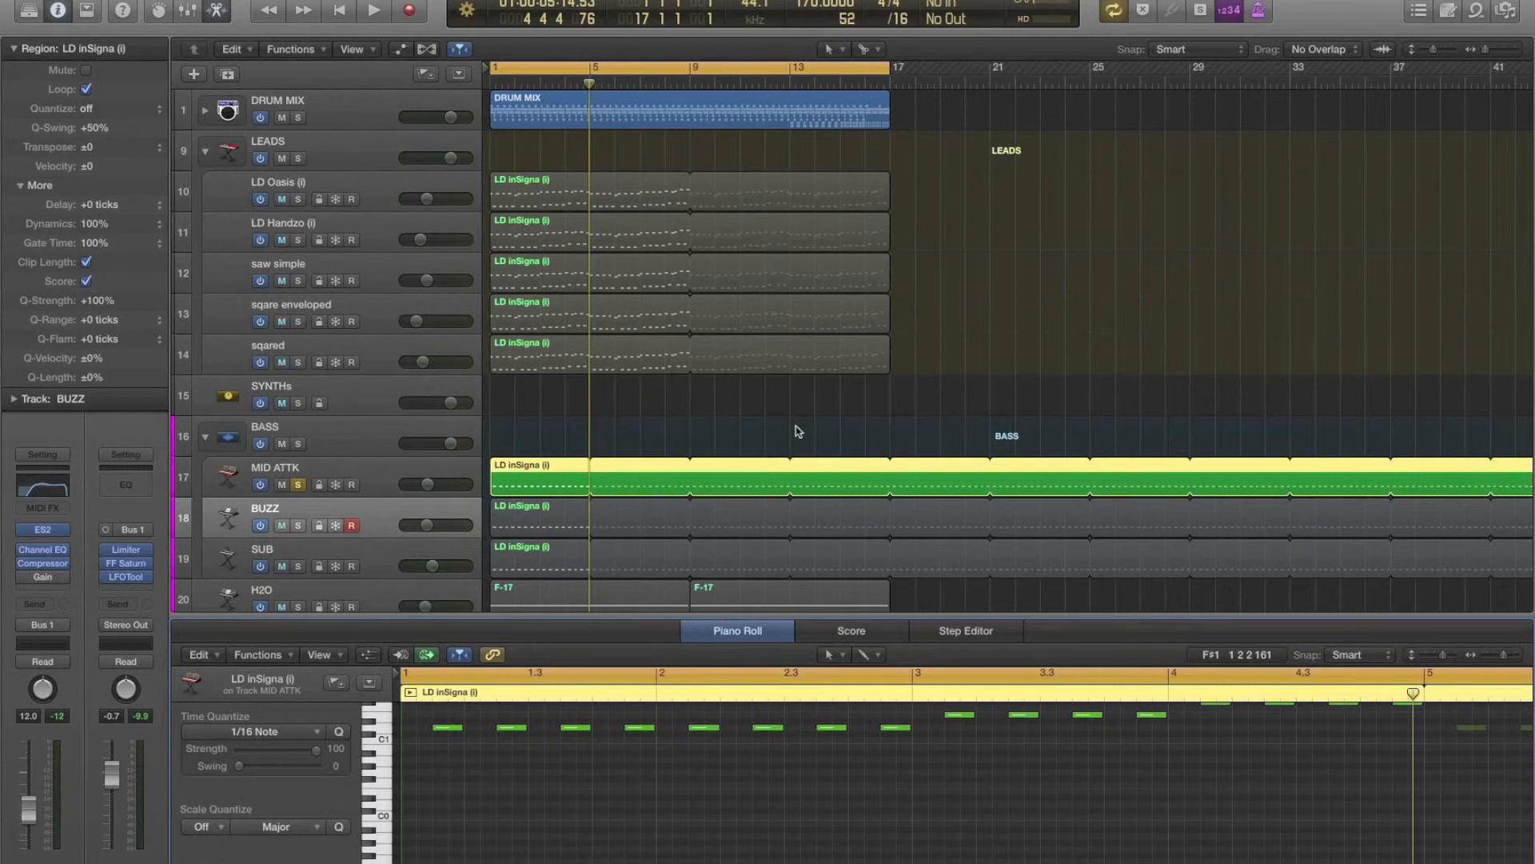
click(546, 425)
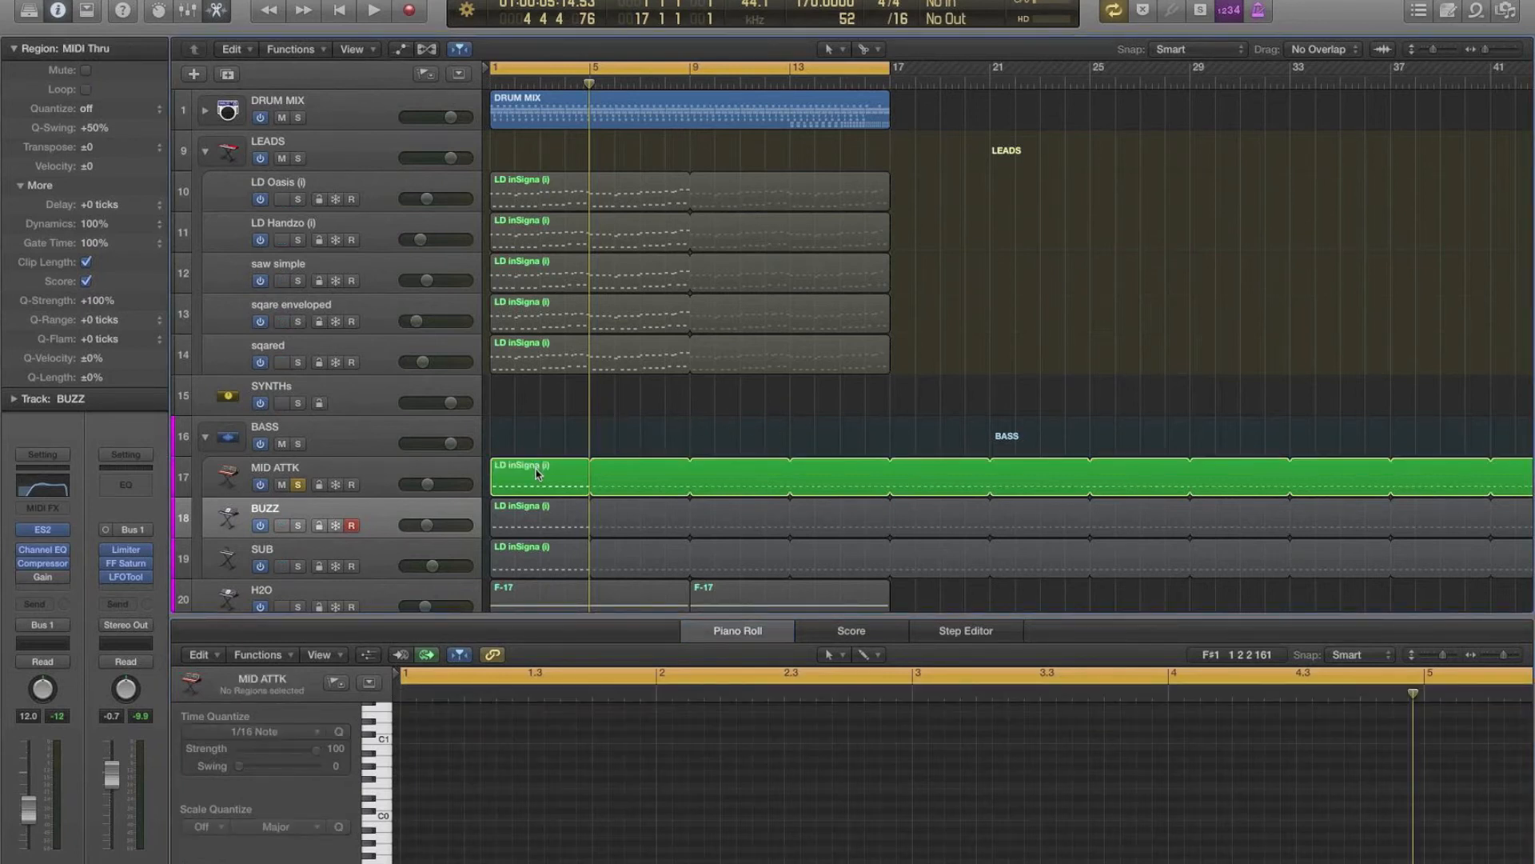
click(536, 473)
click(537, 791)
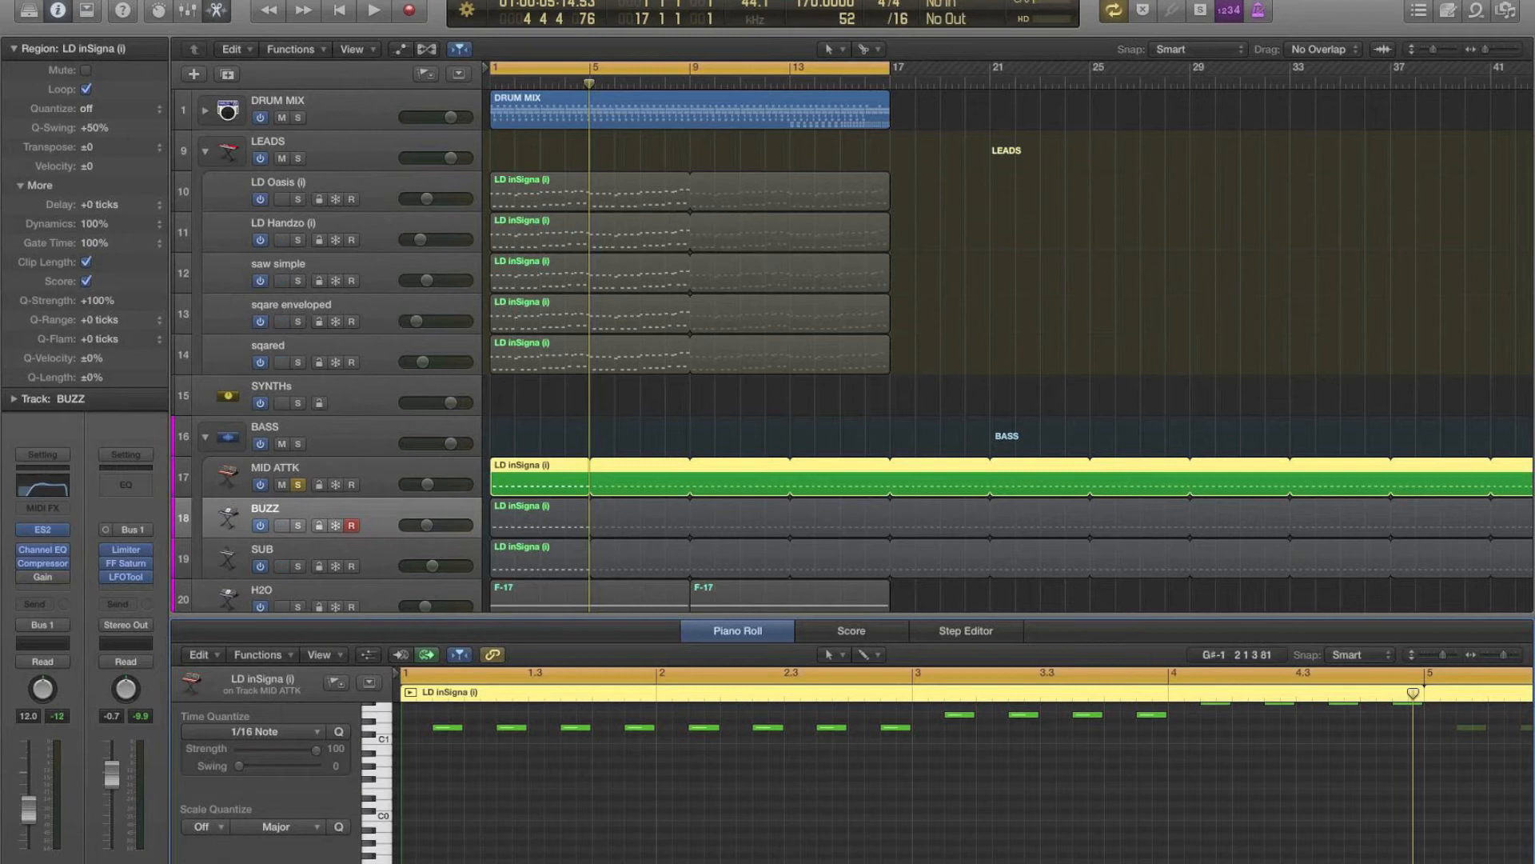
click(530, 435)
click(534, 470)
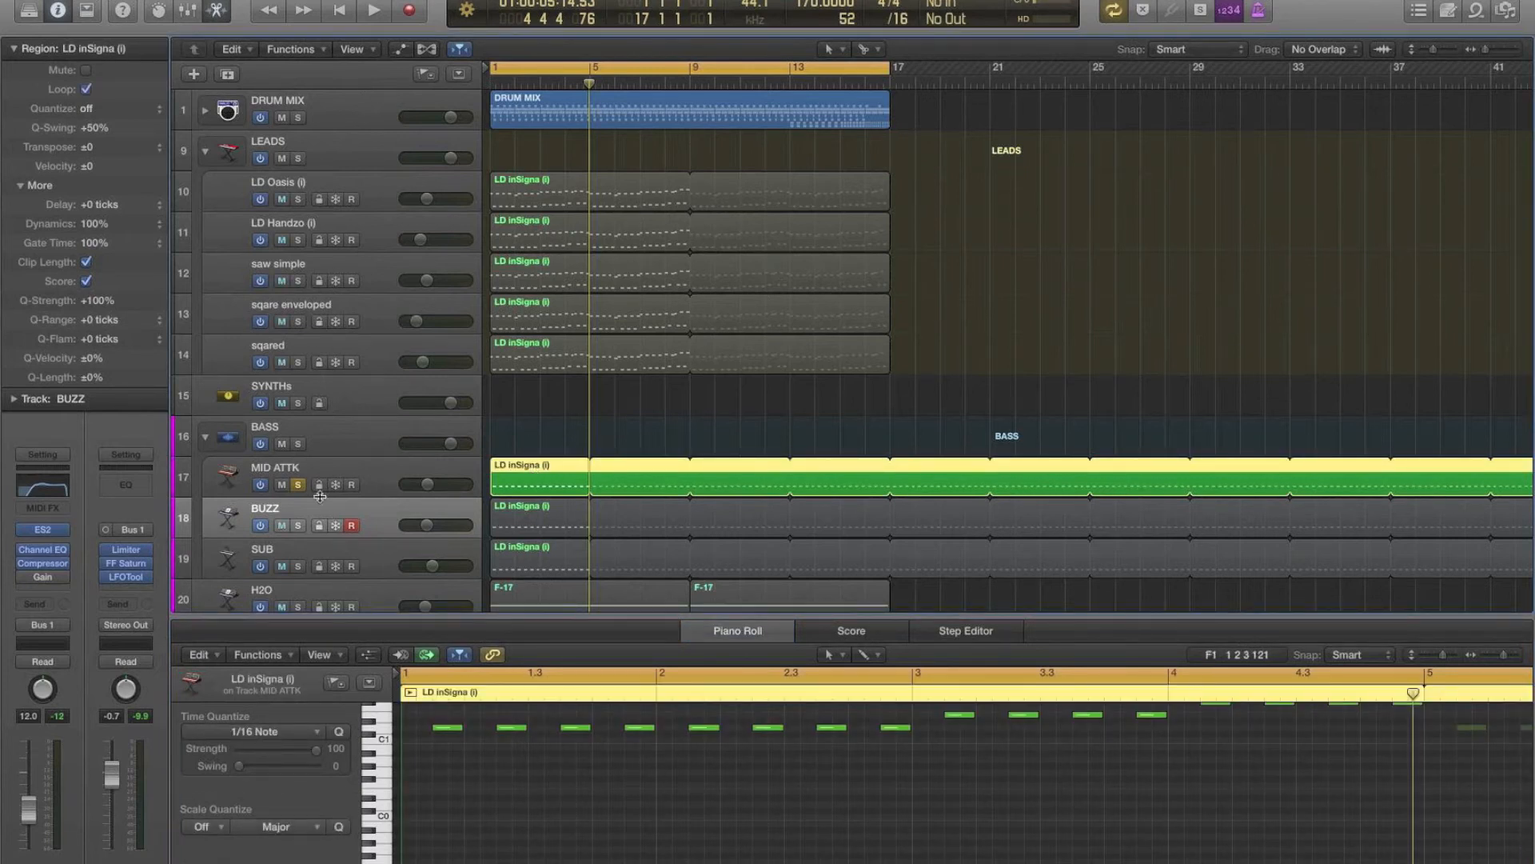
key(space)
key(space)
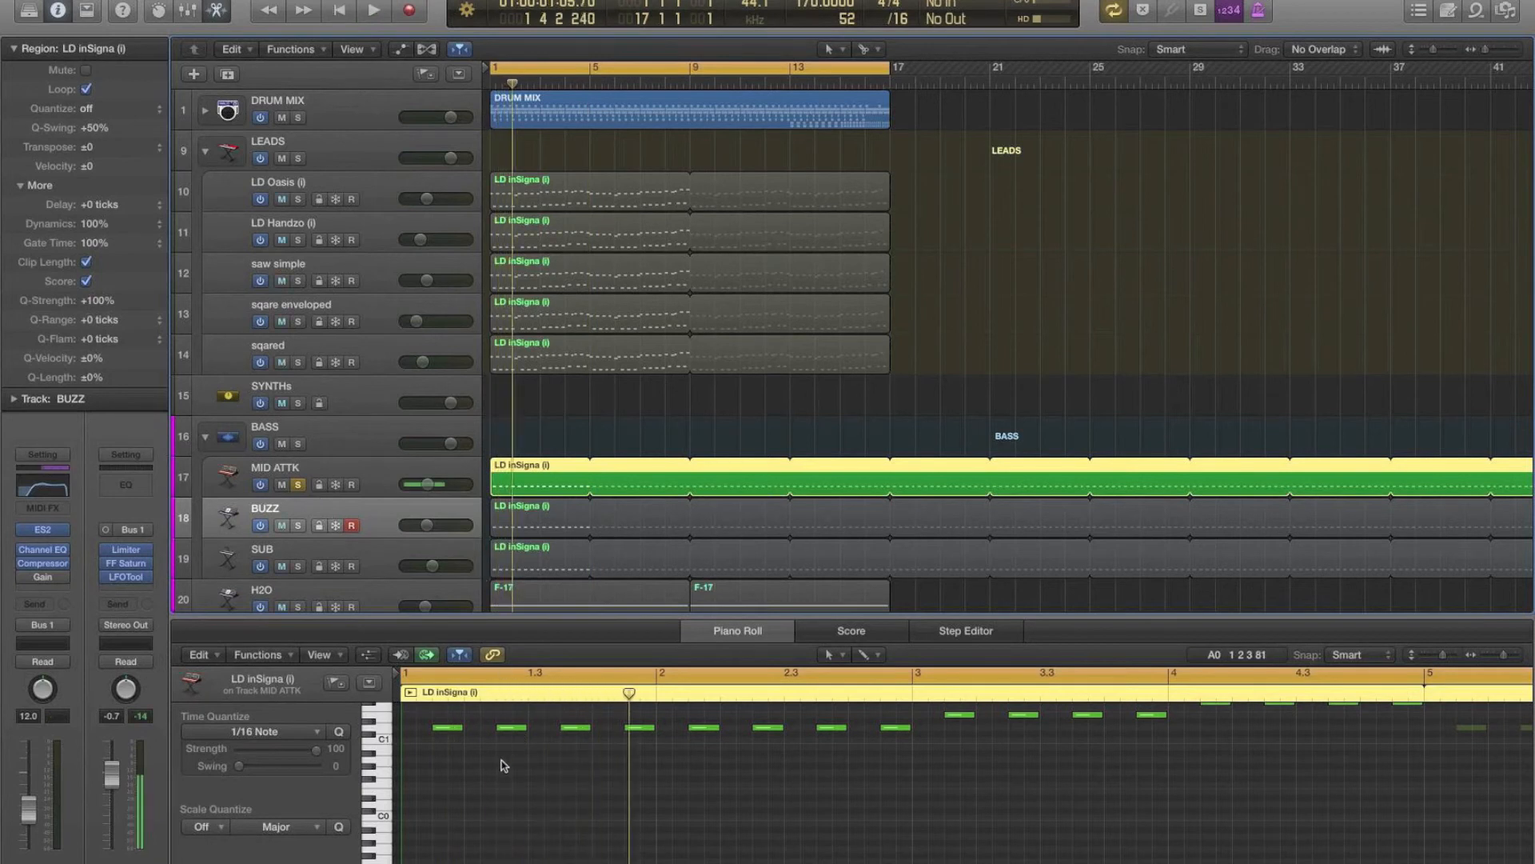
Step: Transpose all notes in the MID ATTK region to a higher octave and audition the result
key(super+a)
key(Delete)
key(space)
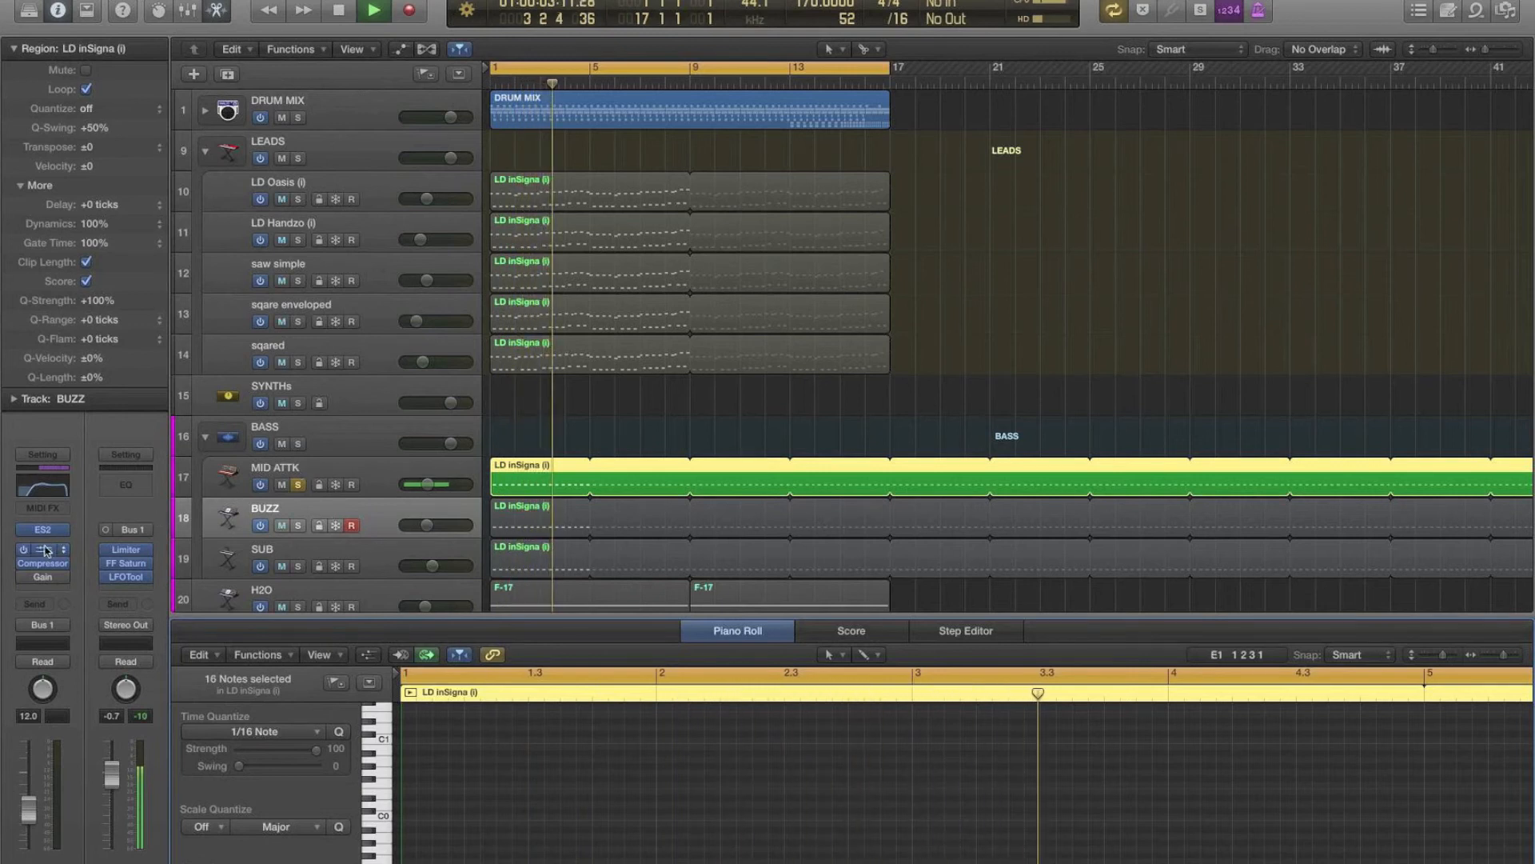
key(space)
Step: Inspect the MID ATTK track's ES M synth settings with its window enlarged to 200%
click(290, 464)
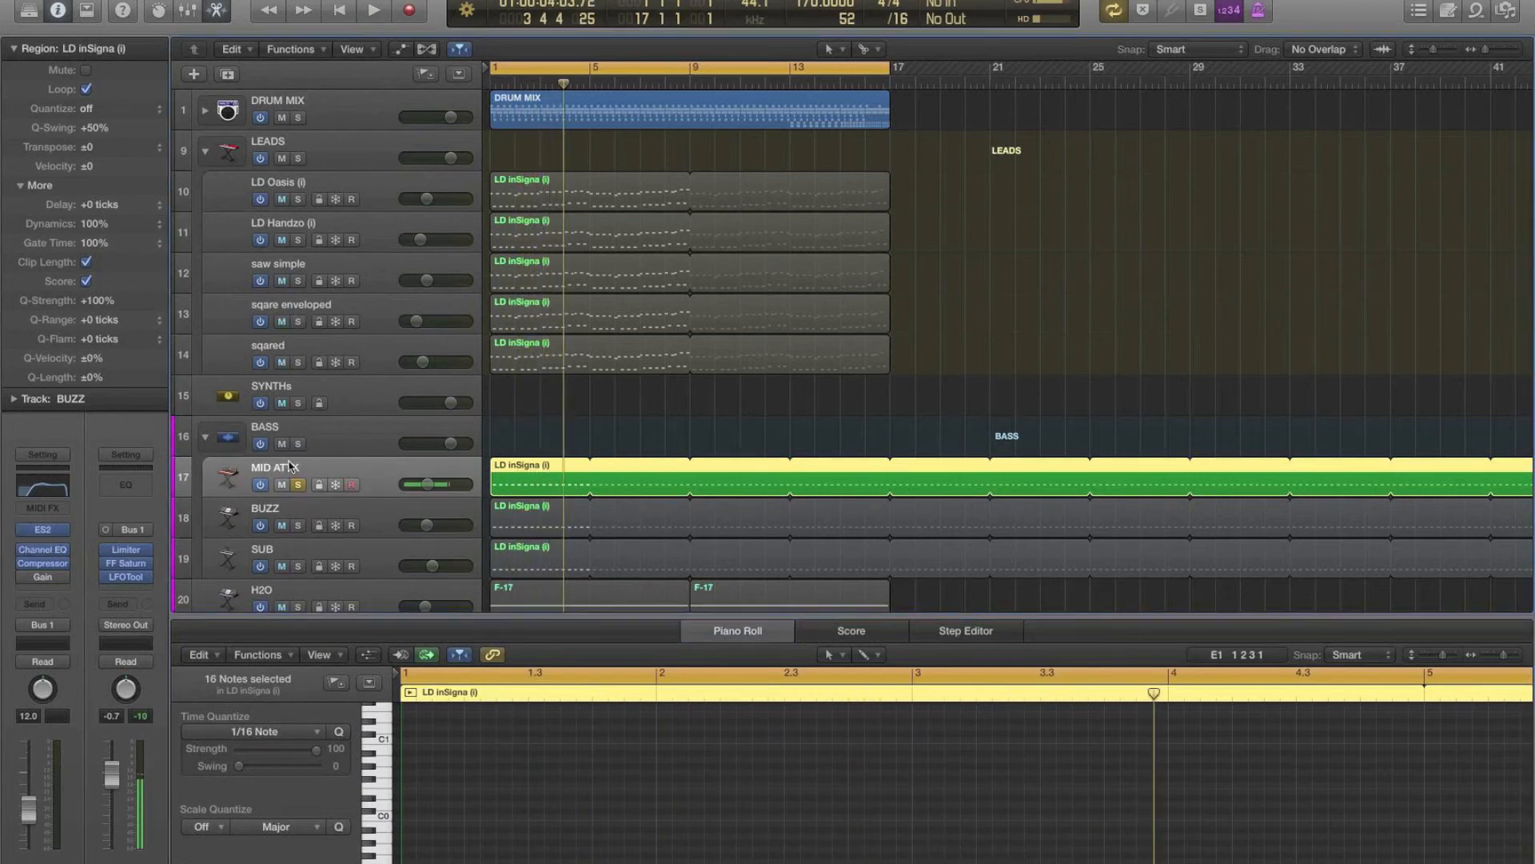
click(44, 530)
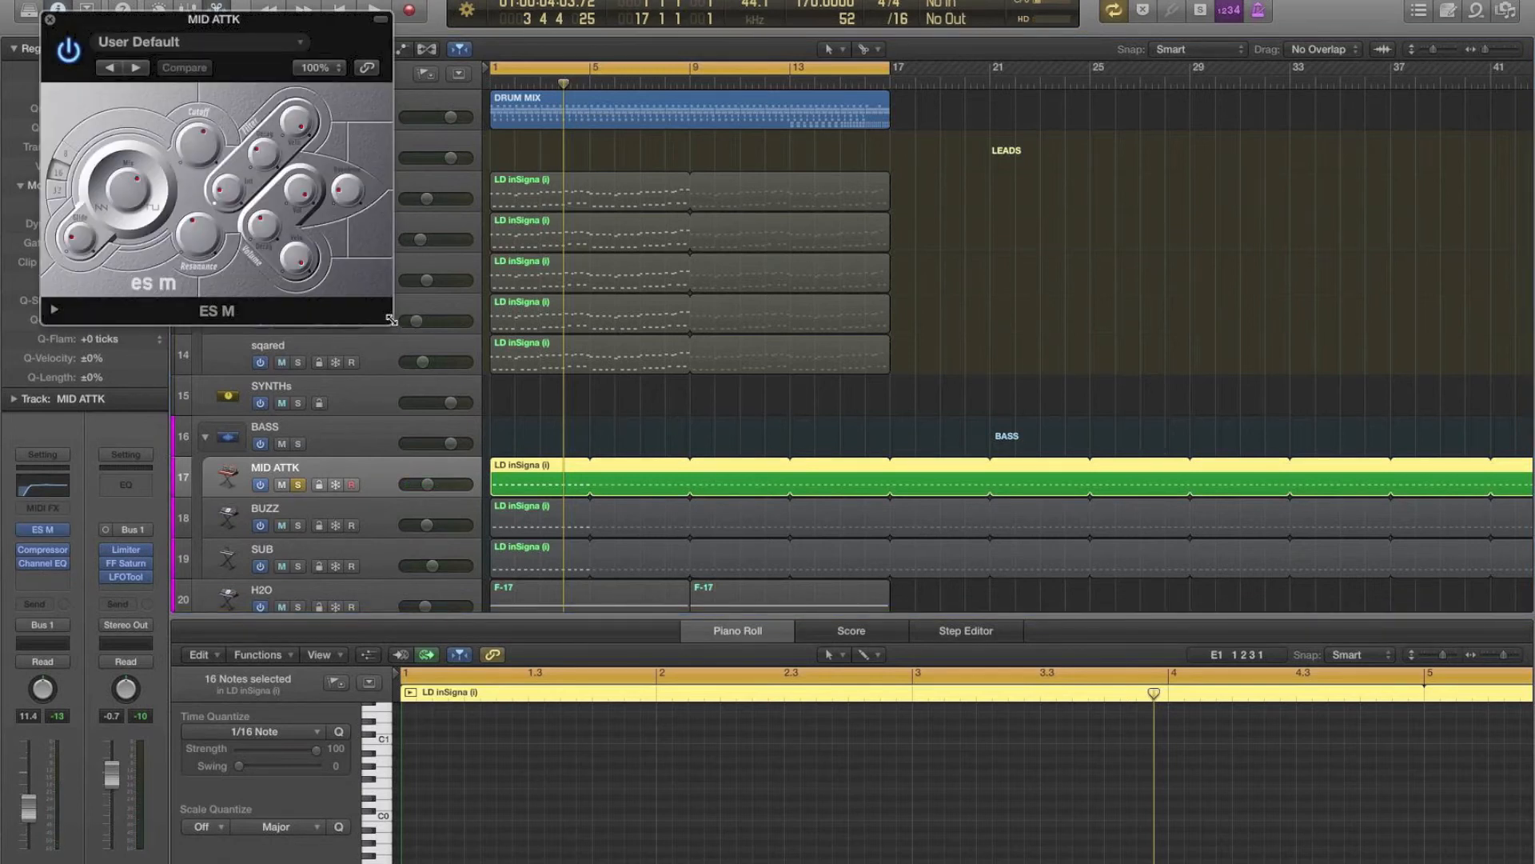
drag(391, 319, 873, 594)
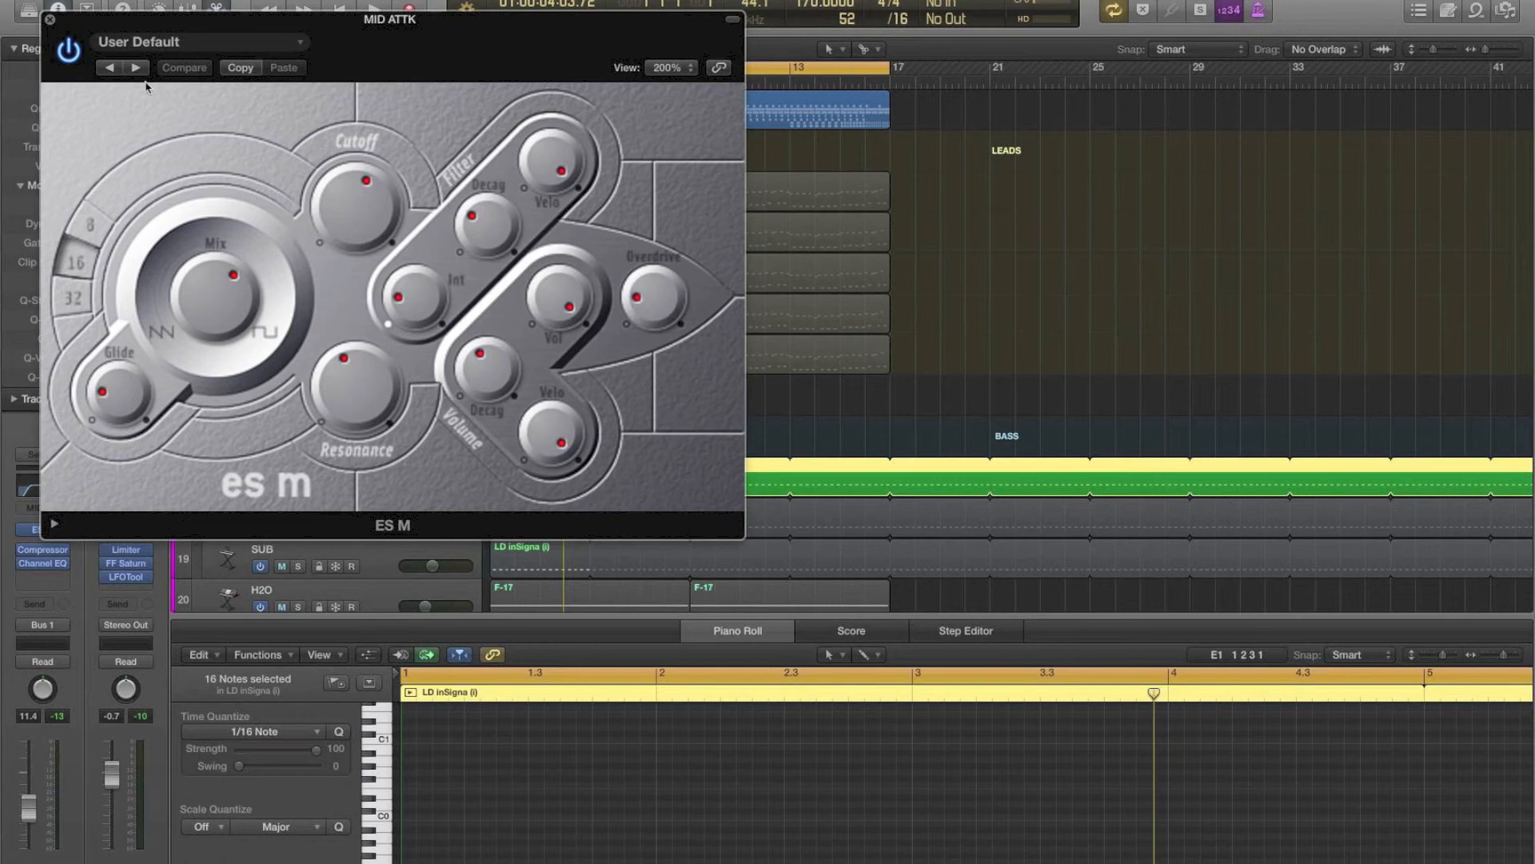
click(49, 18)
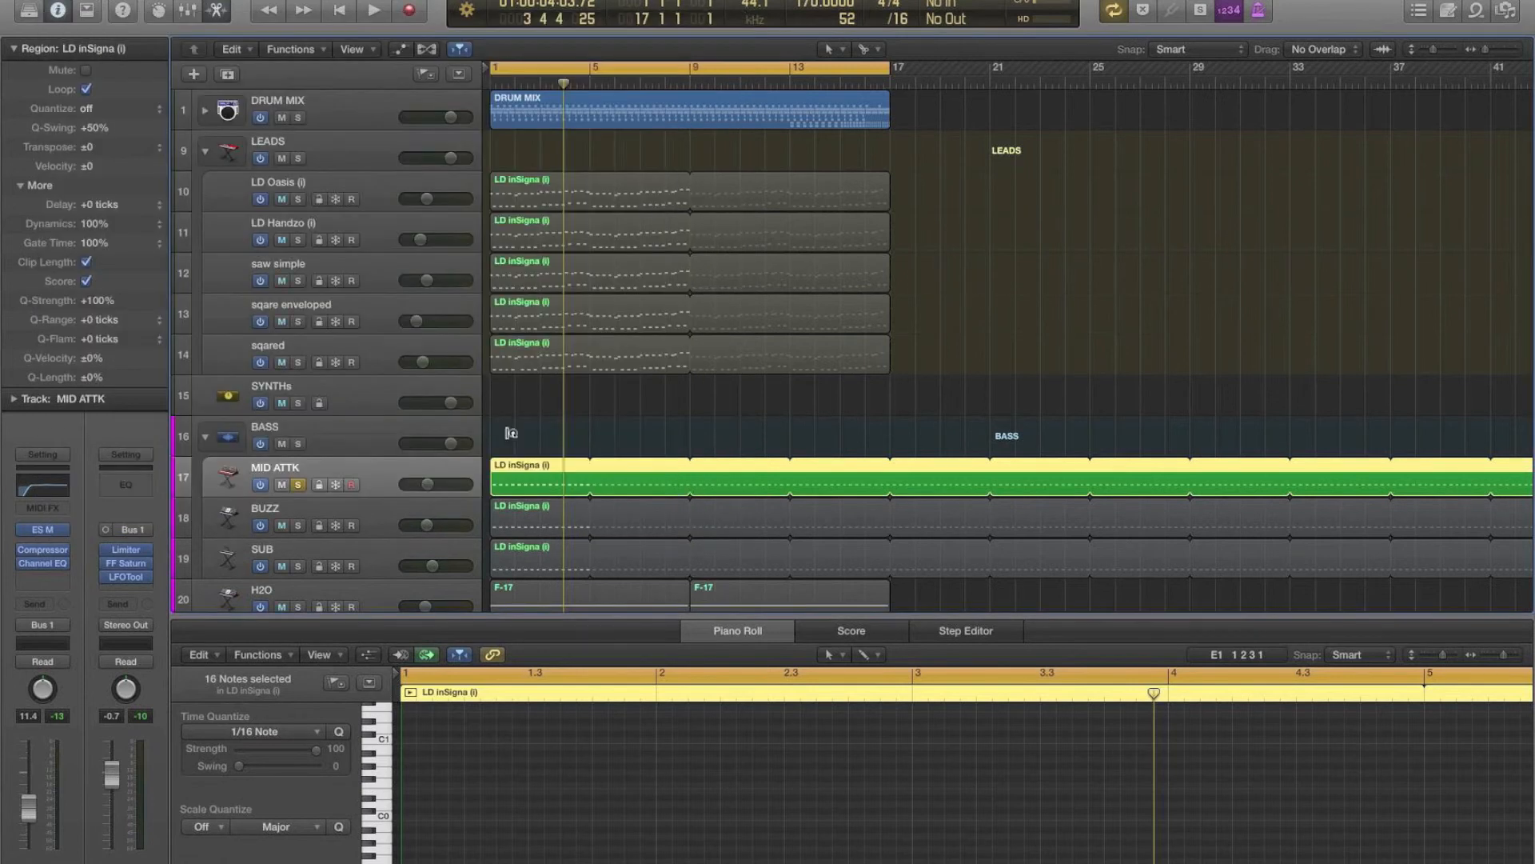
Step: Play the loop and add BUZZ and SUB to the solo so all three bass layers sound together
key(space)
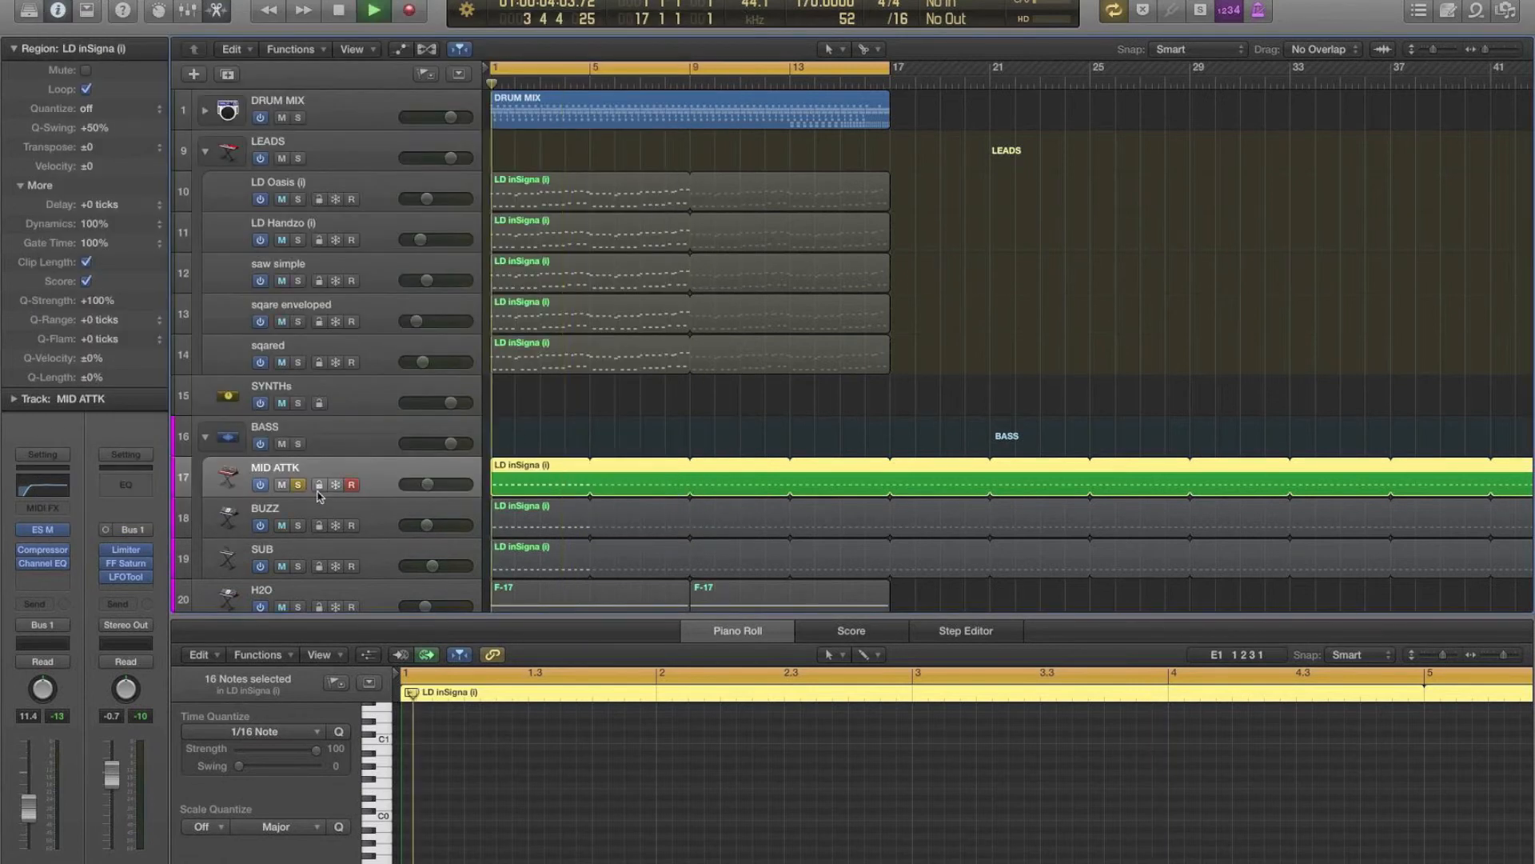
click(297, 525)
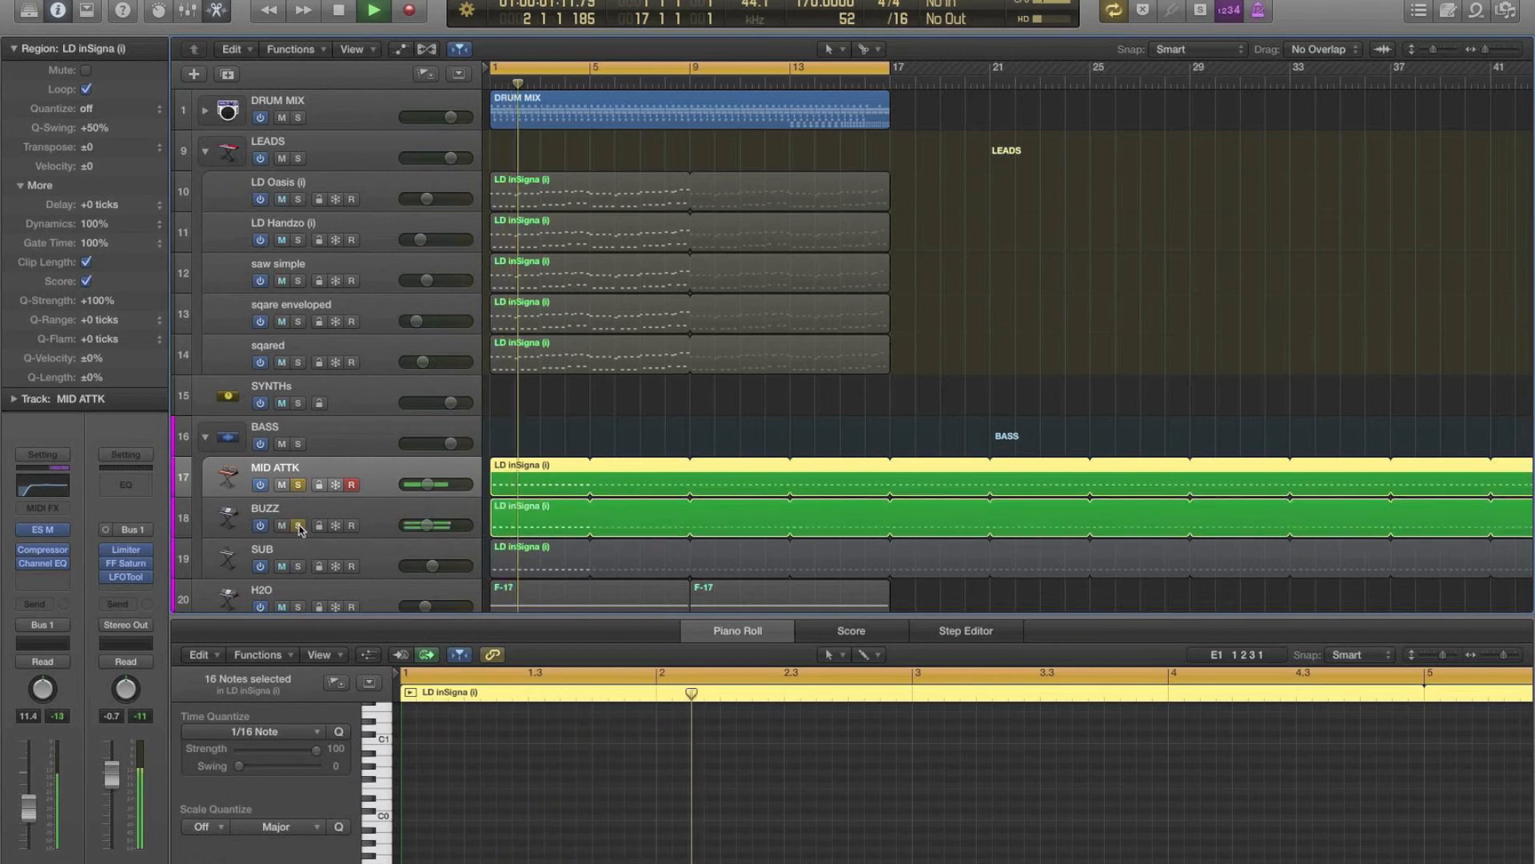
click(298, 567)
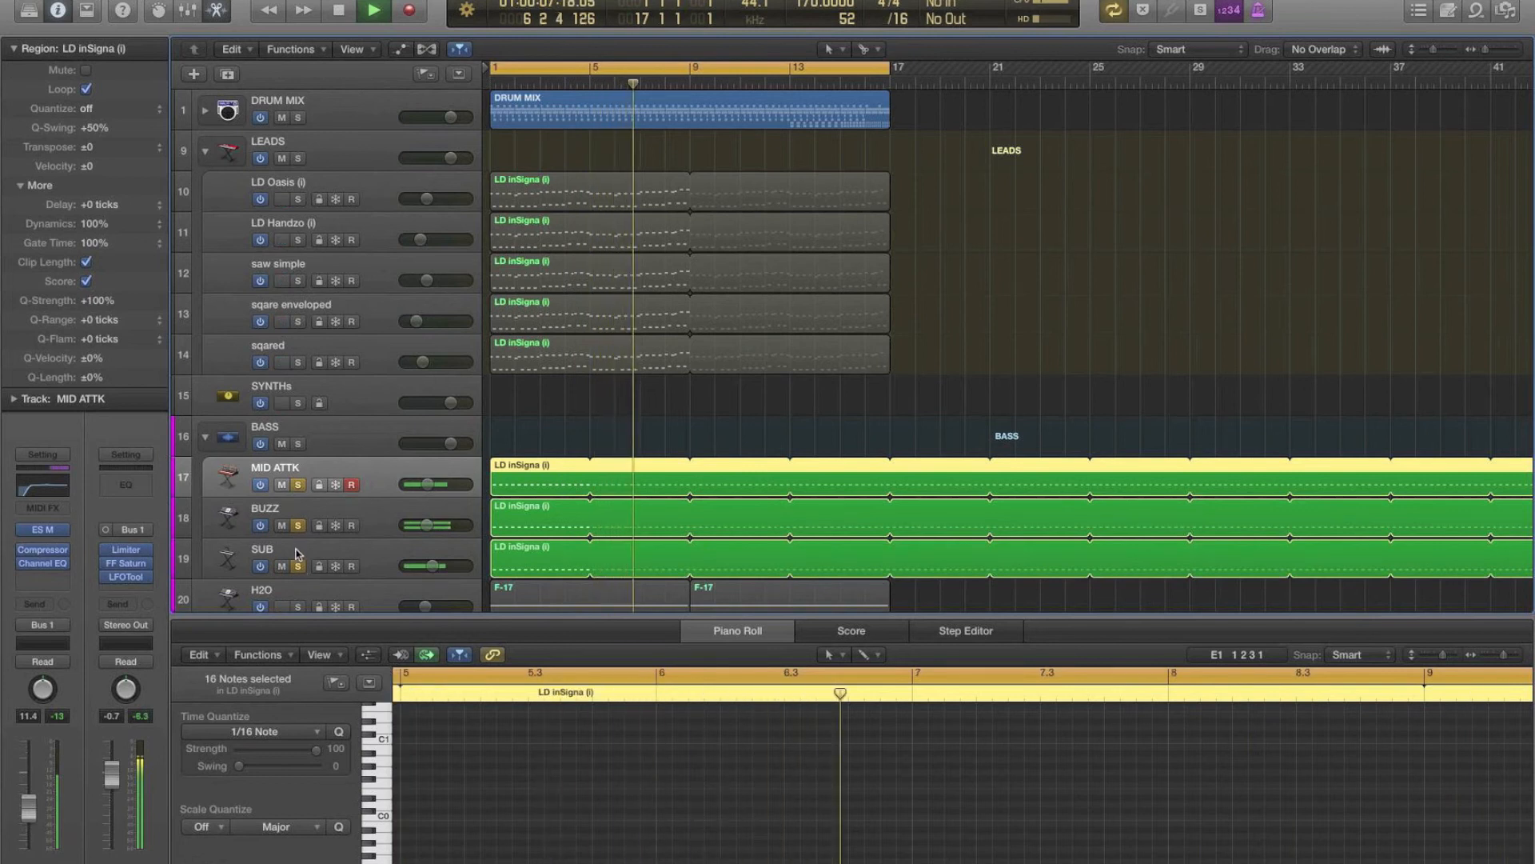
Step: Take SUB and MID ATTK out of solo to hear the BUZZ layer alone, and stop playback
click(297, 566)
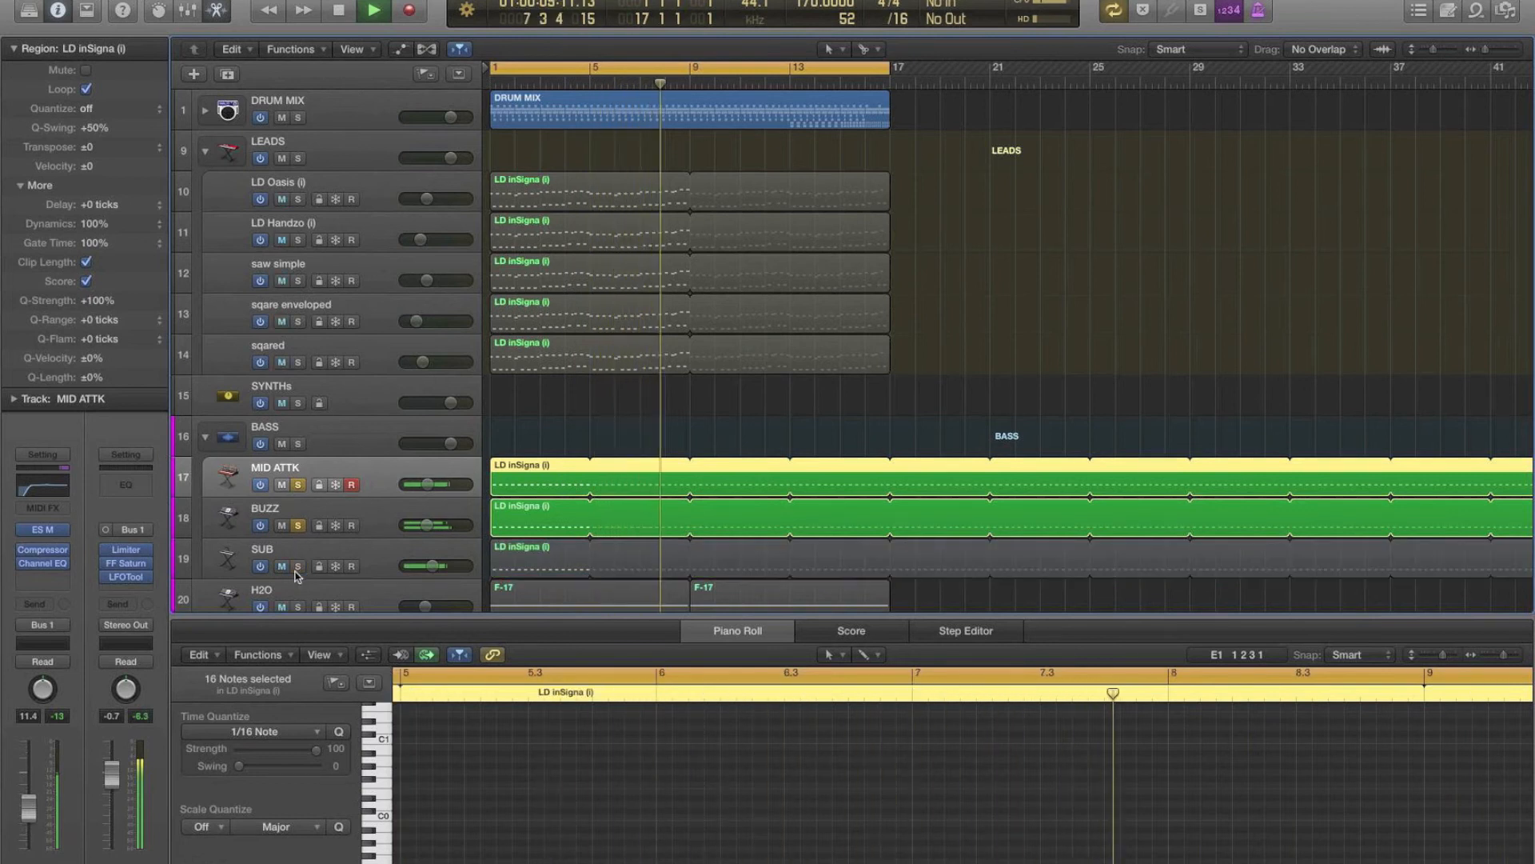
click(299, 485)
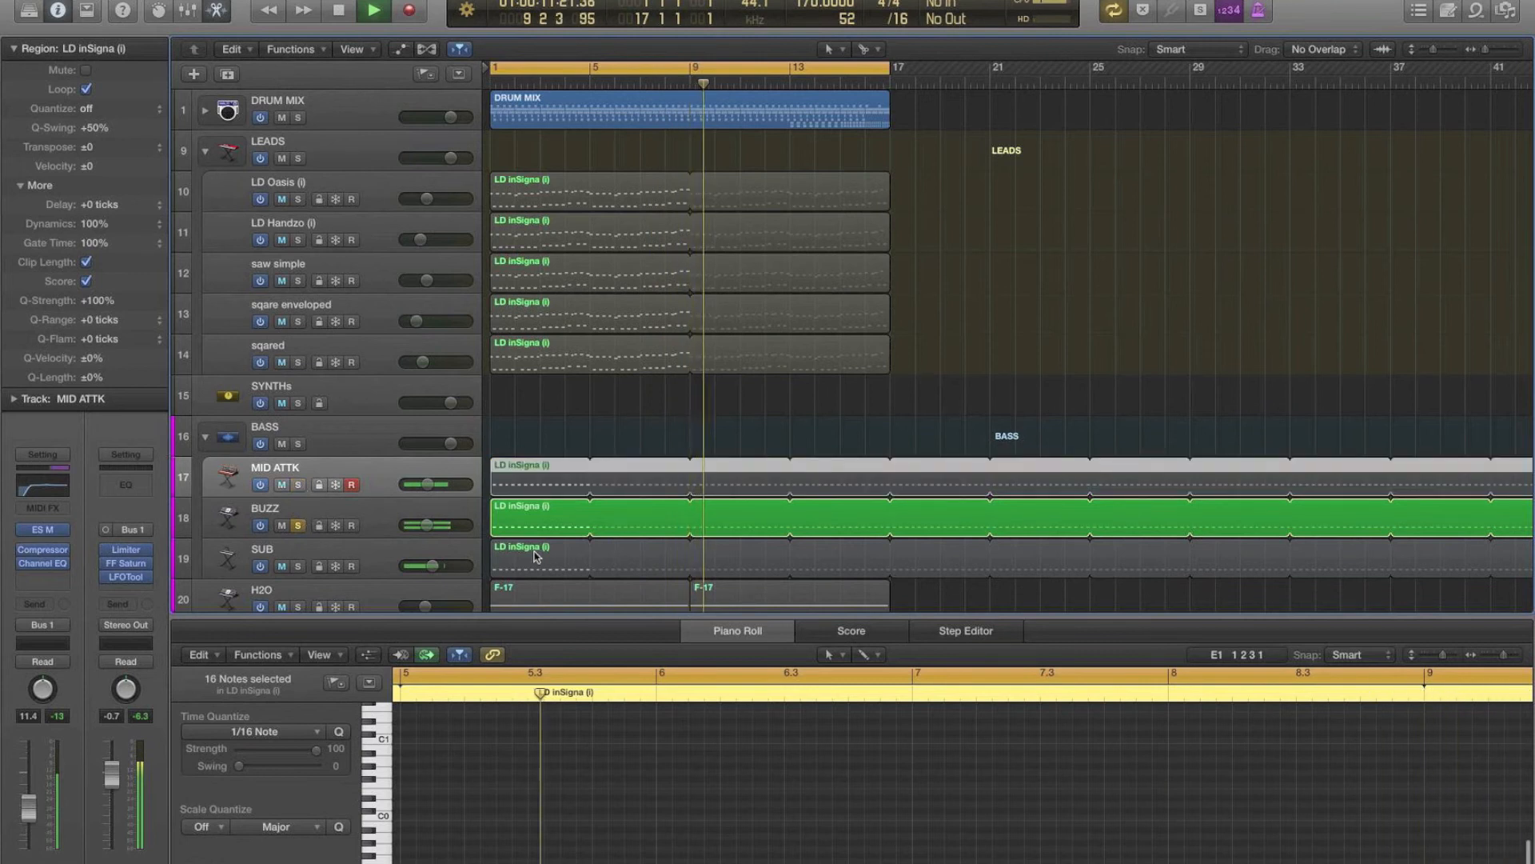
key(space)
Step: Try transposing all notes in the BUZZ region up an octave, auditioning them alone and with MID ATTK soloed
click(536, 512)
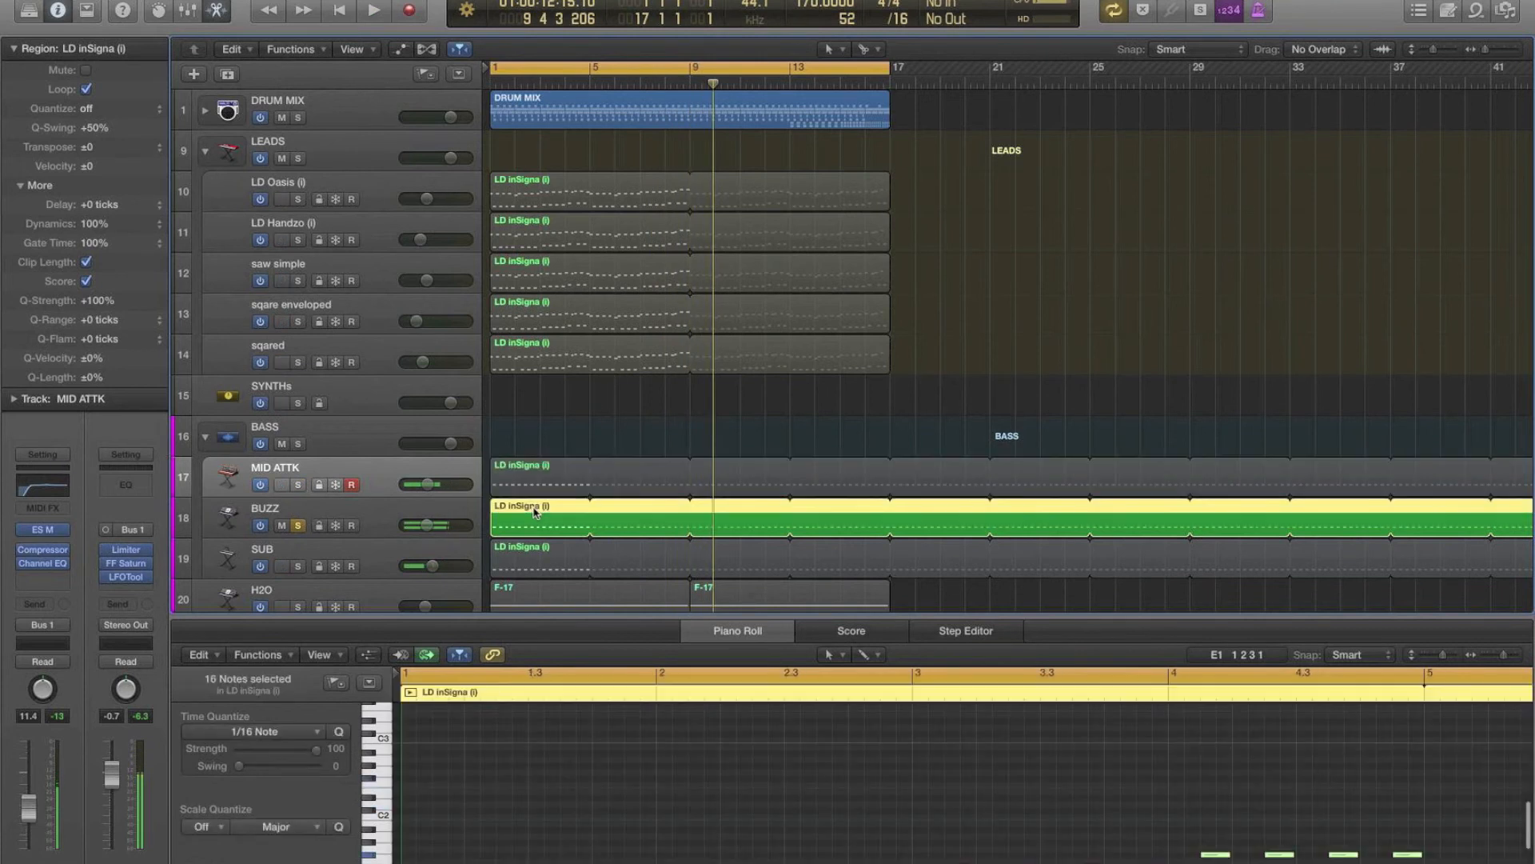
click(554, 792)
key(super+a)
key(alt+shift+Up)
key(space)
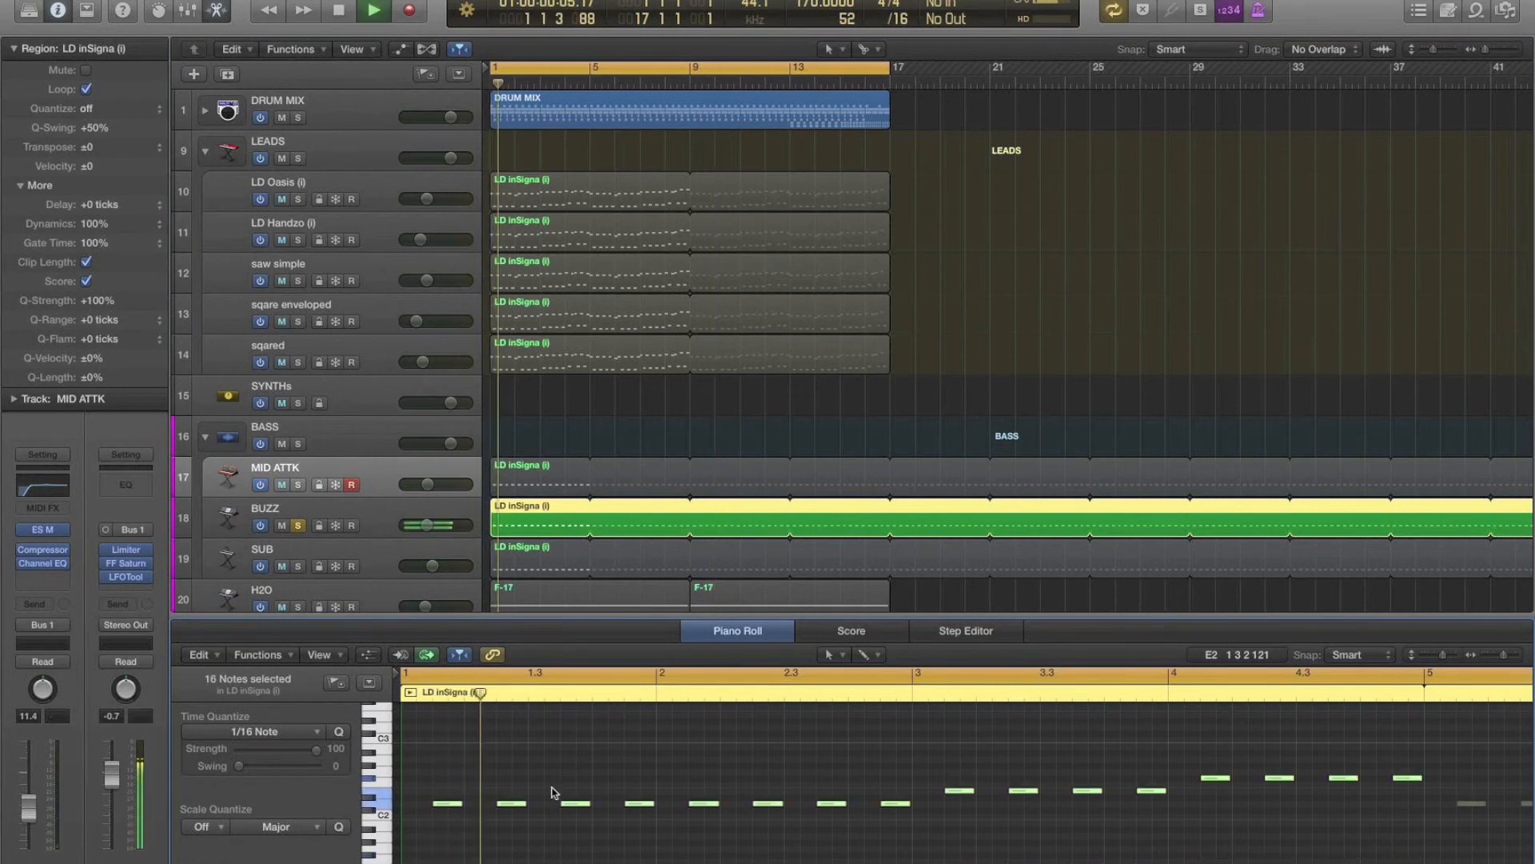
click(297, 485)
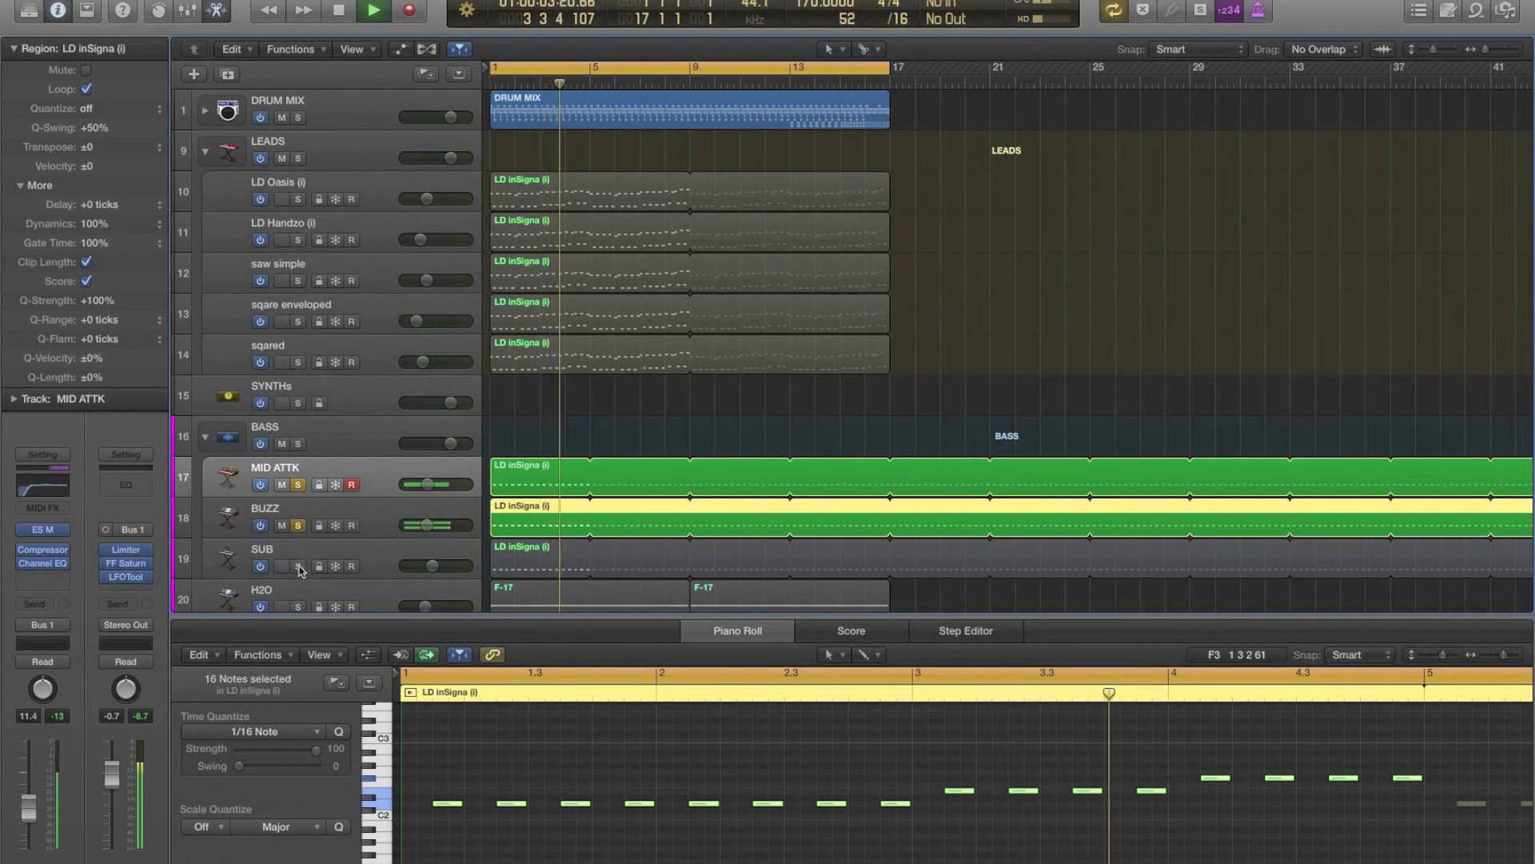
key(space)
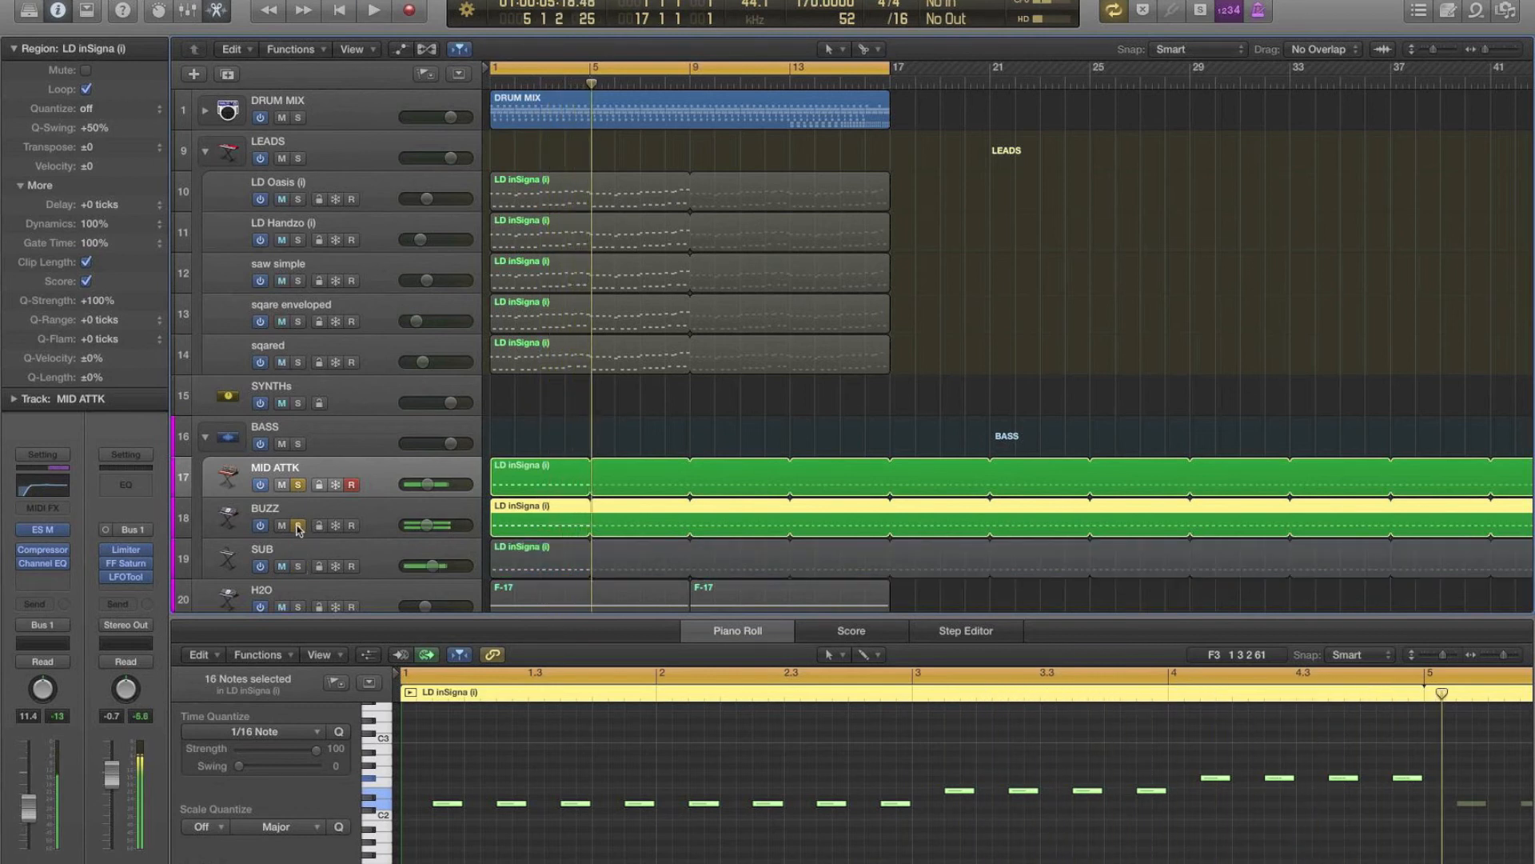
Step: Clear the solos on the bass tracks and play the full 16-bar loop with all tracks sounding
click(298, 526)
click(298, 485)
key(space)
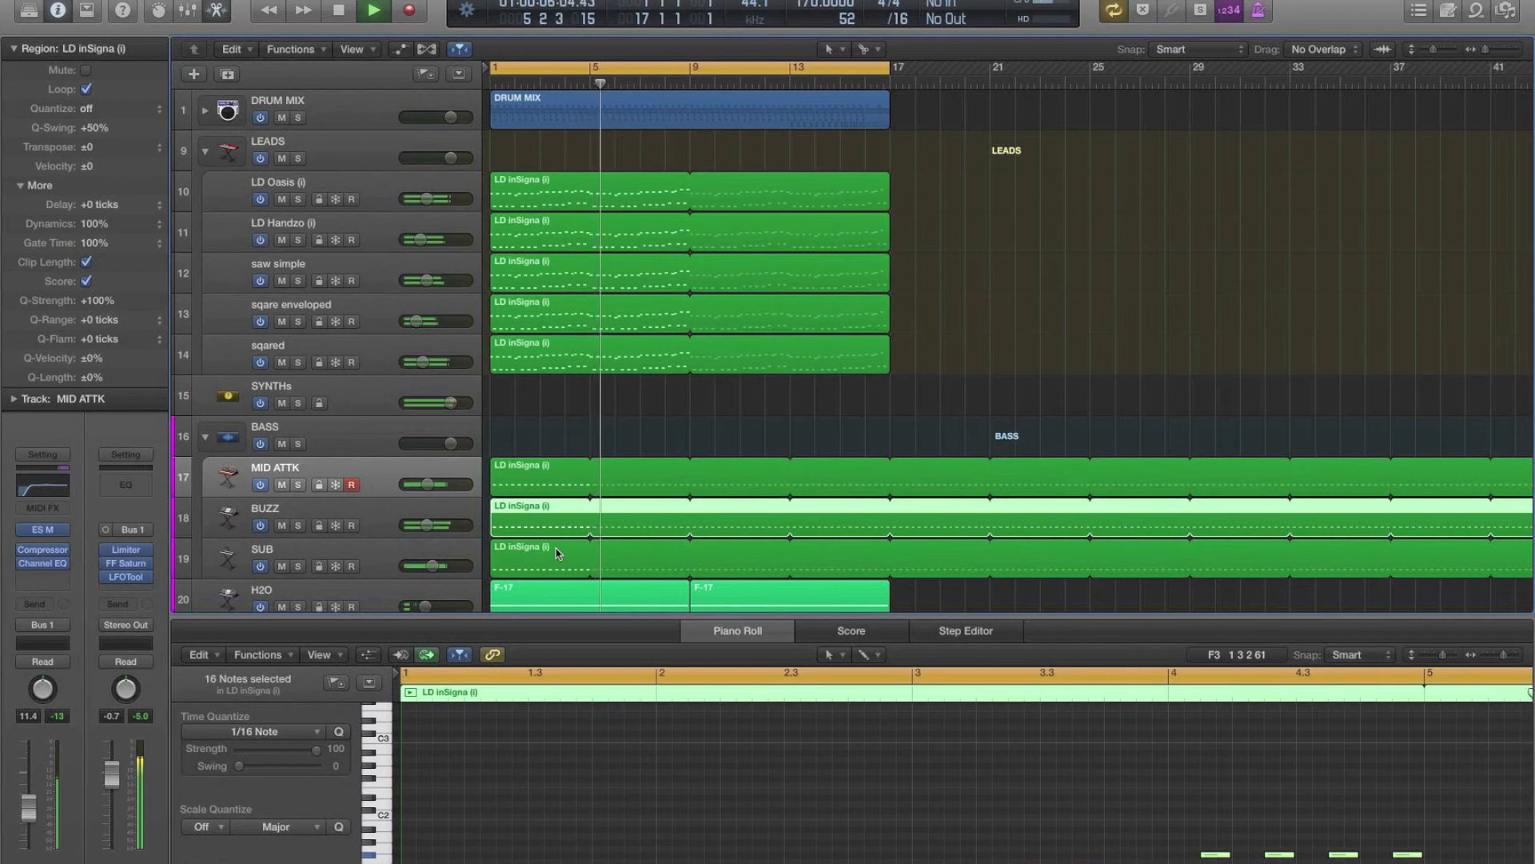
scroll(532, 485, down, 3)
scroll(532, 486, up, 3)
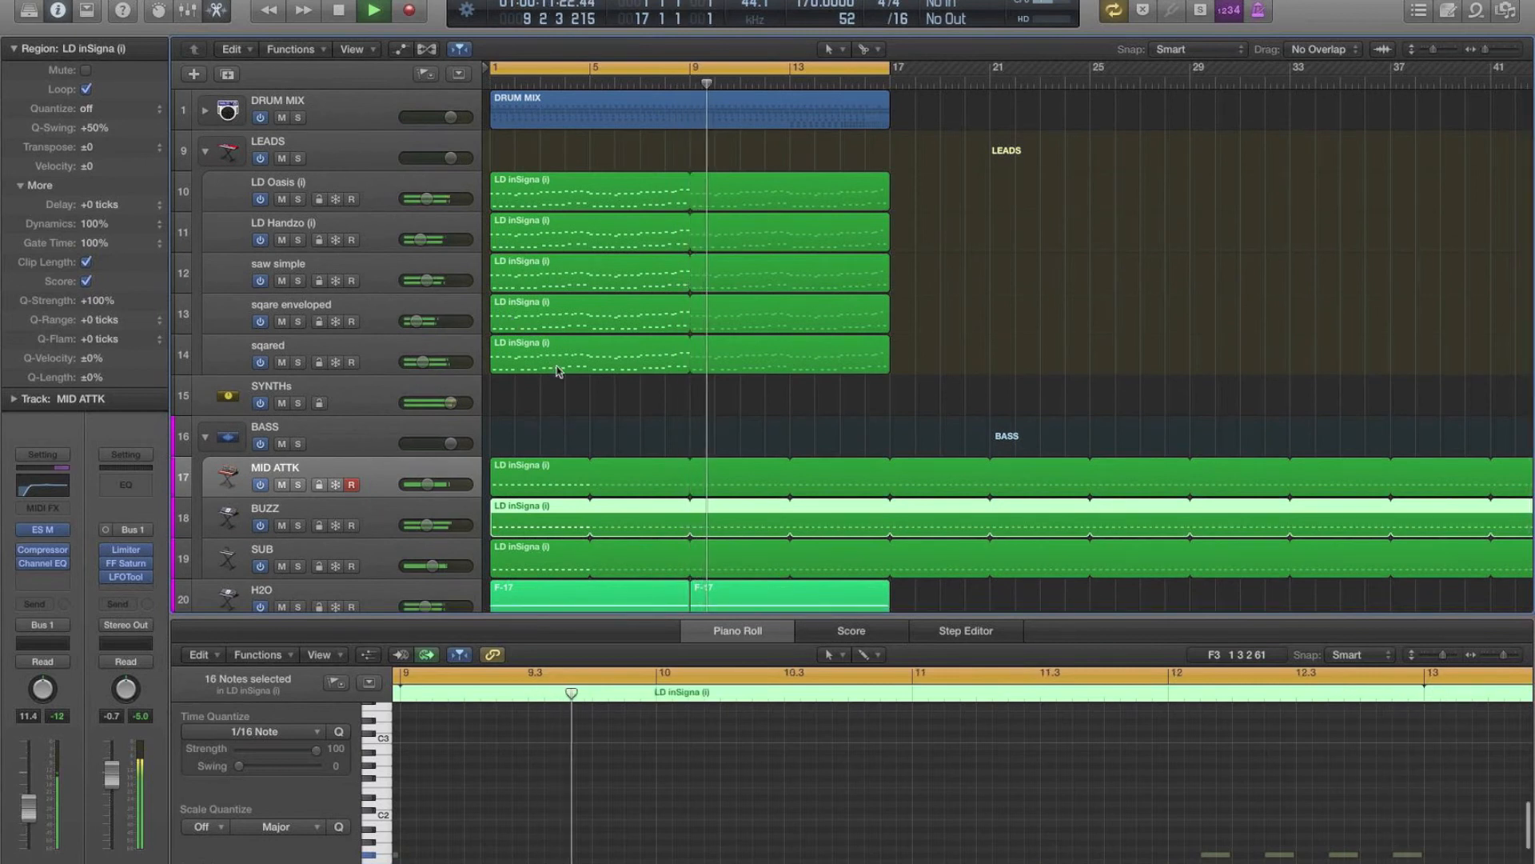
scroll(559, 374, down, 5)
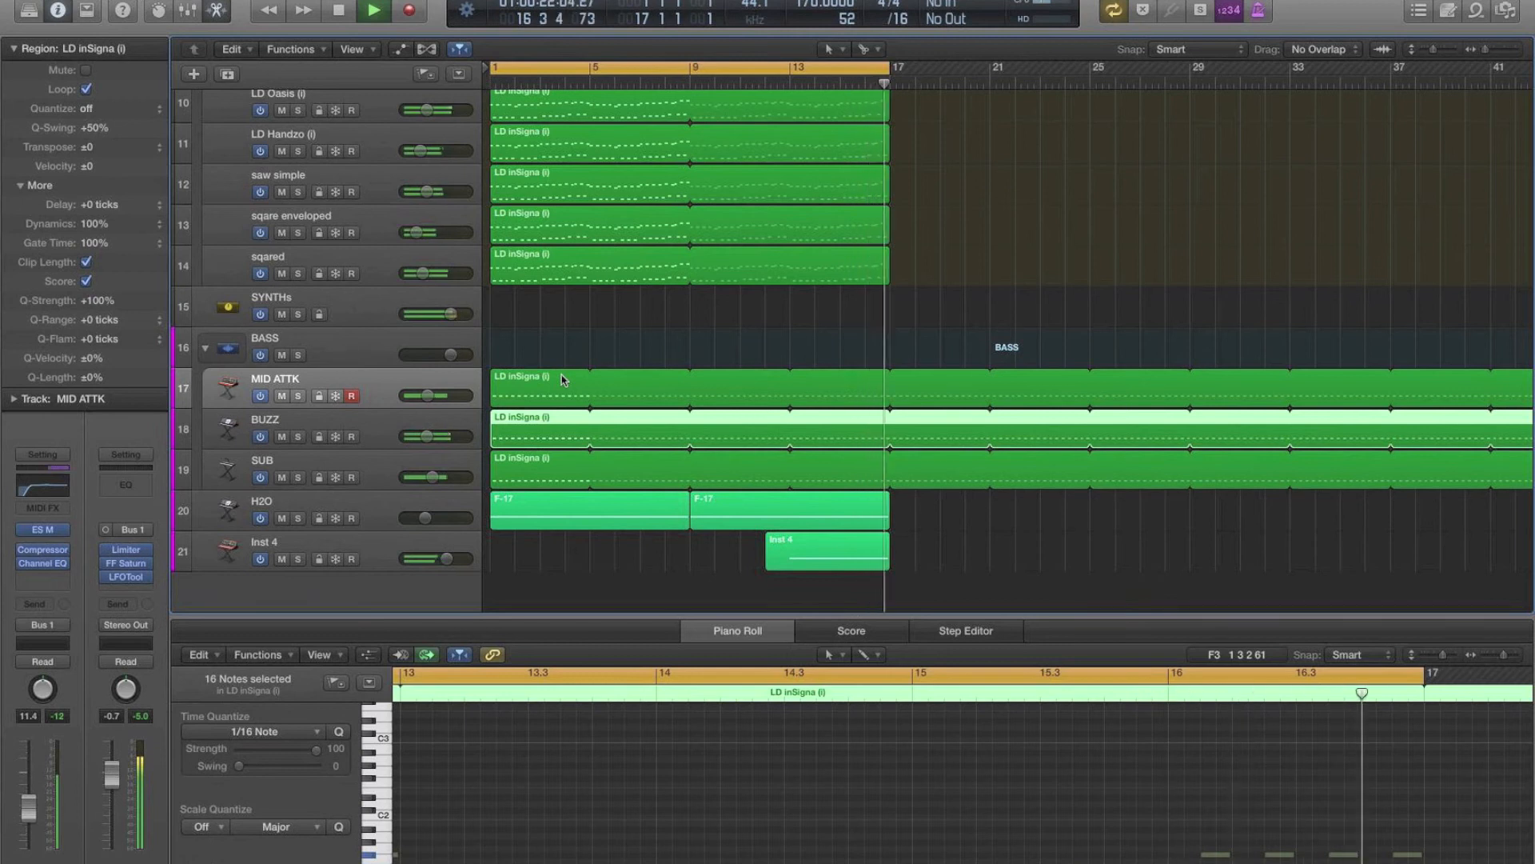
key(space)
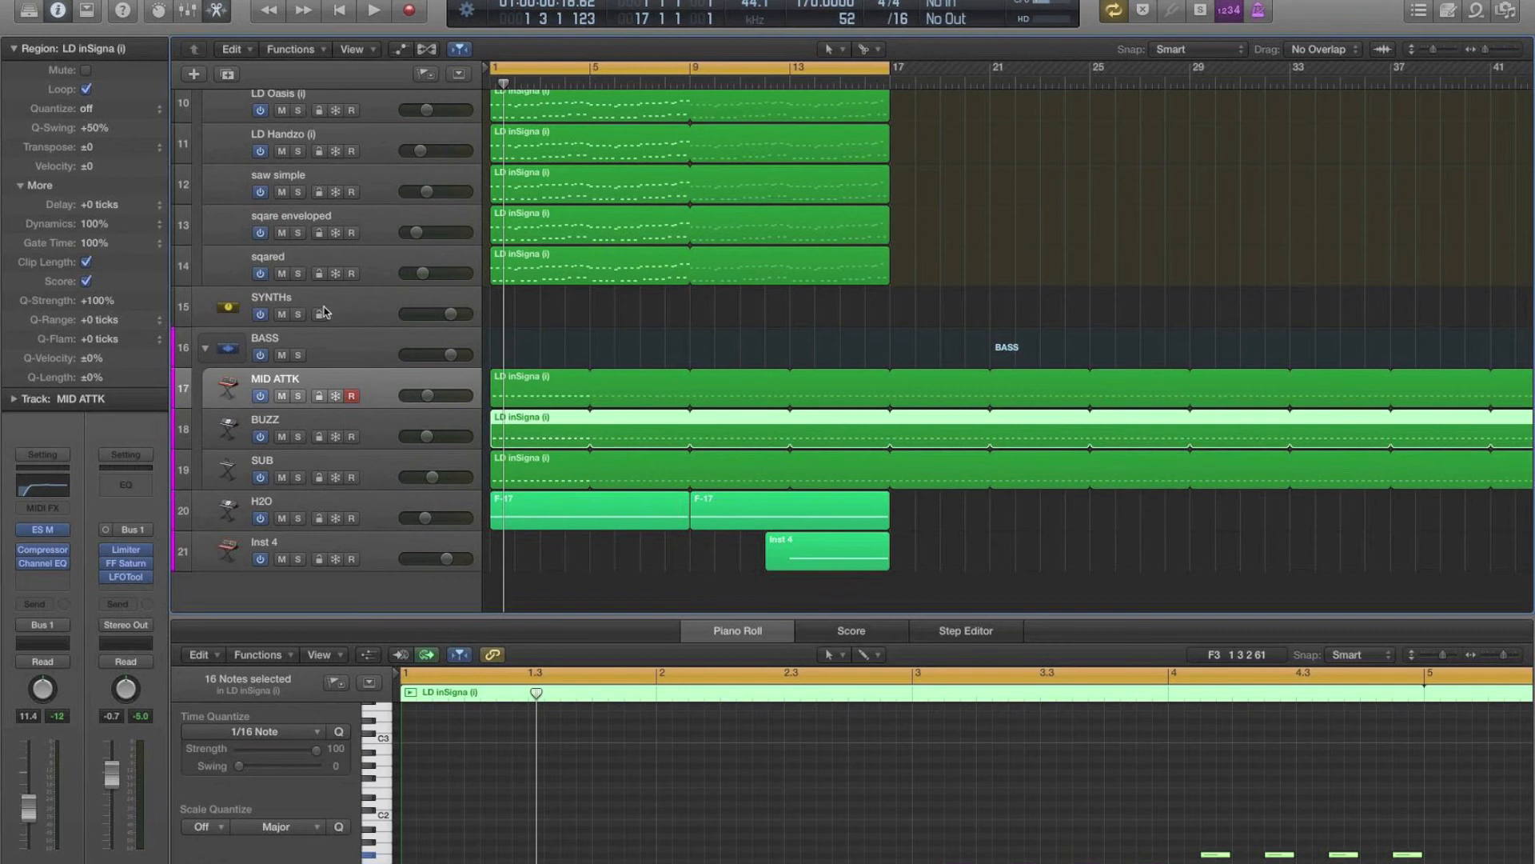
Step: Inspect the H2O track's ES2 synth settings and close its window
click(273, 504)
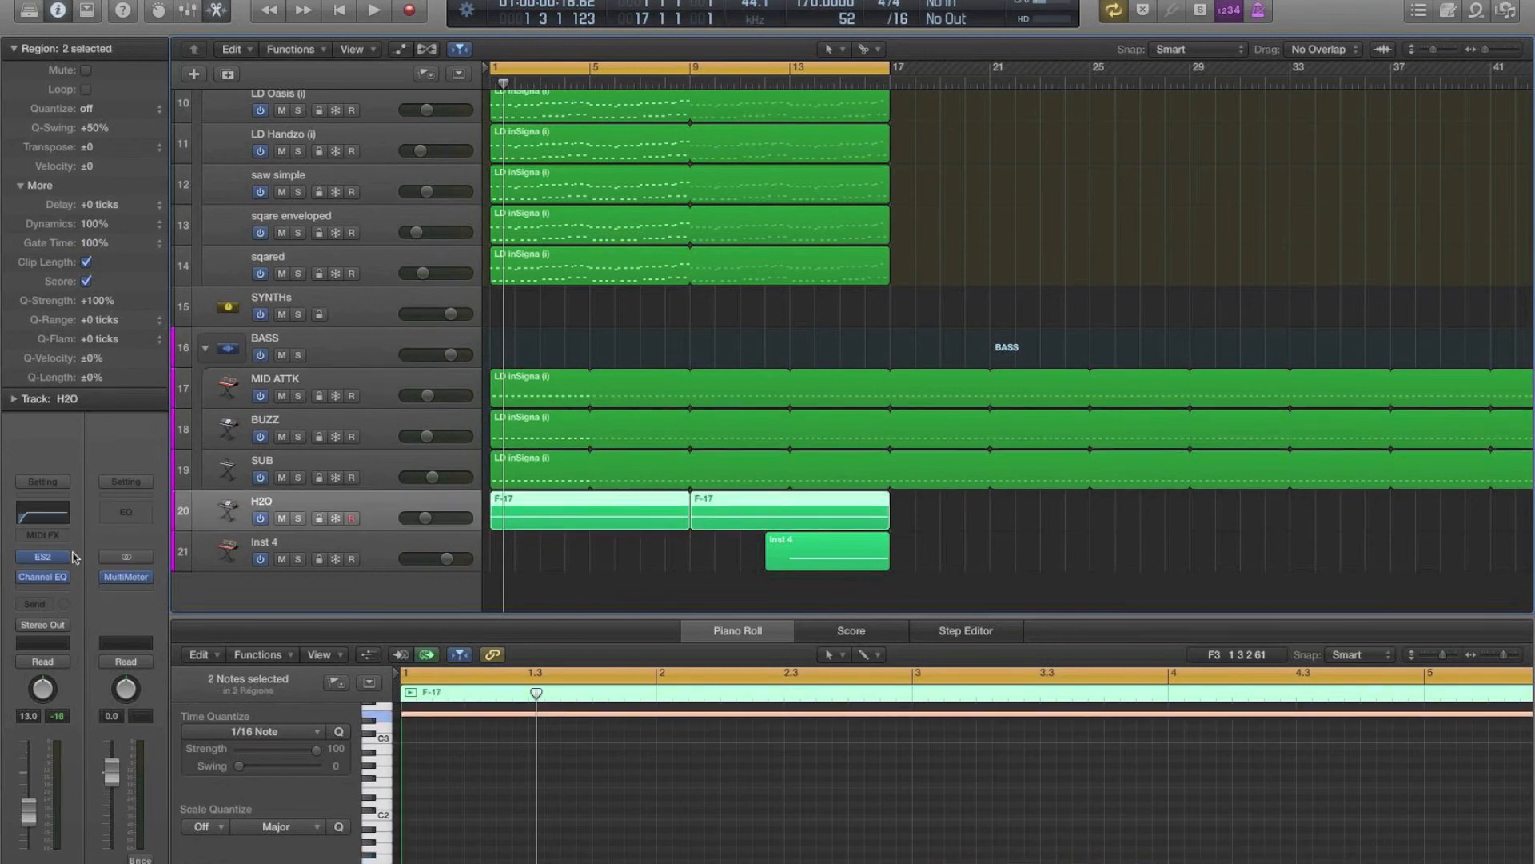
click(41, 560)
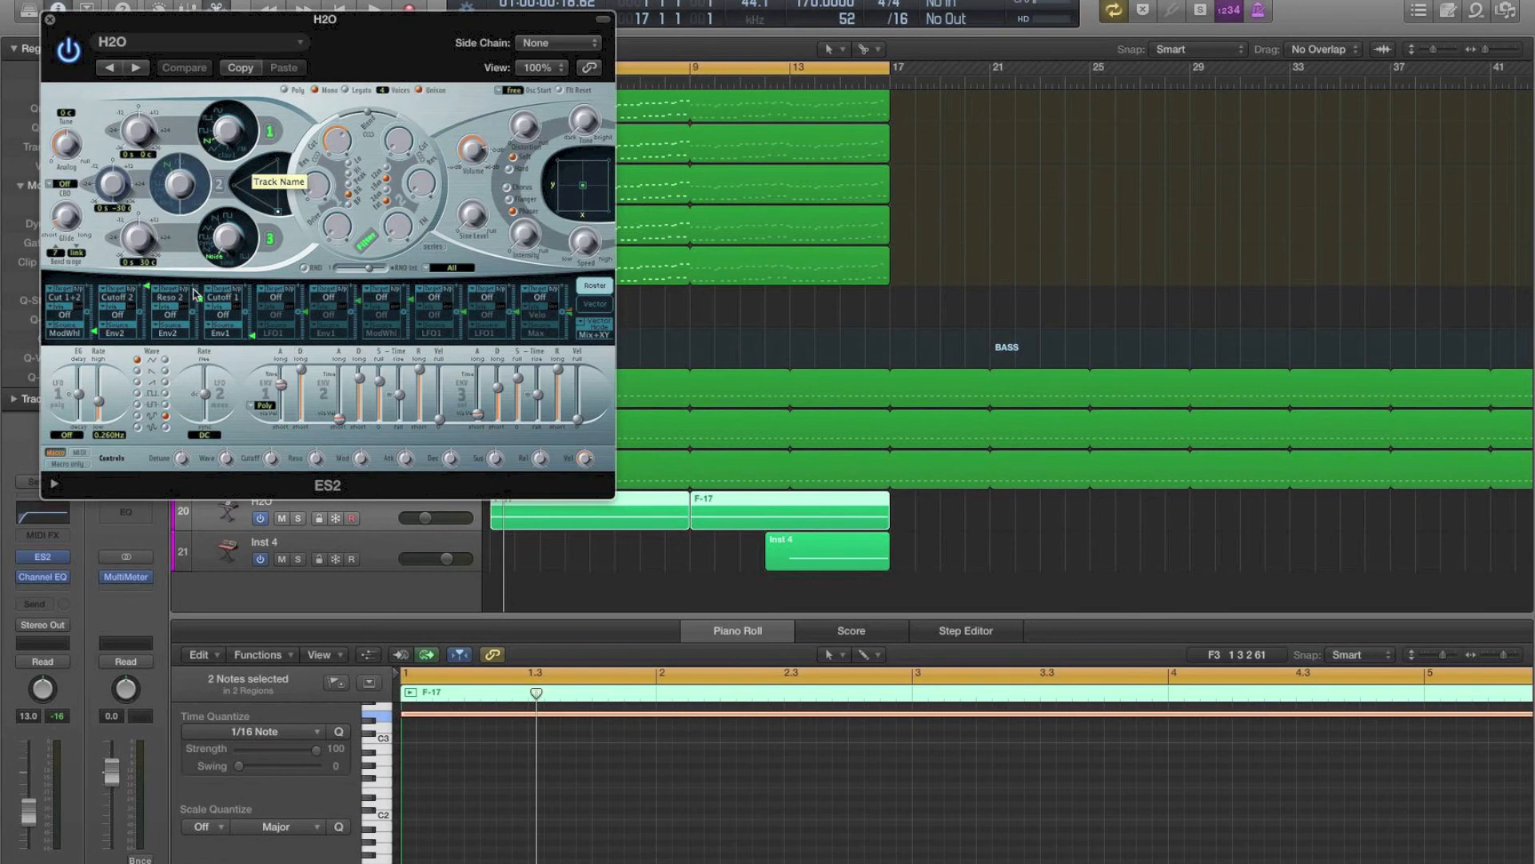
click(50, 20)
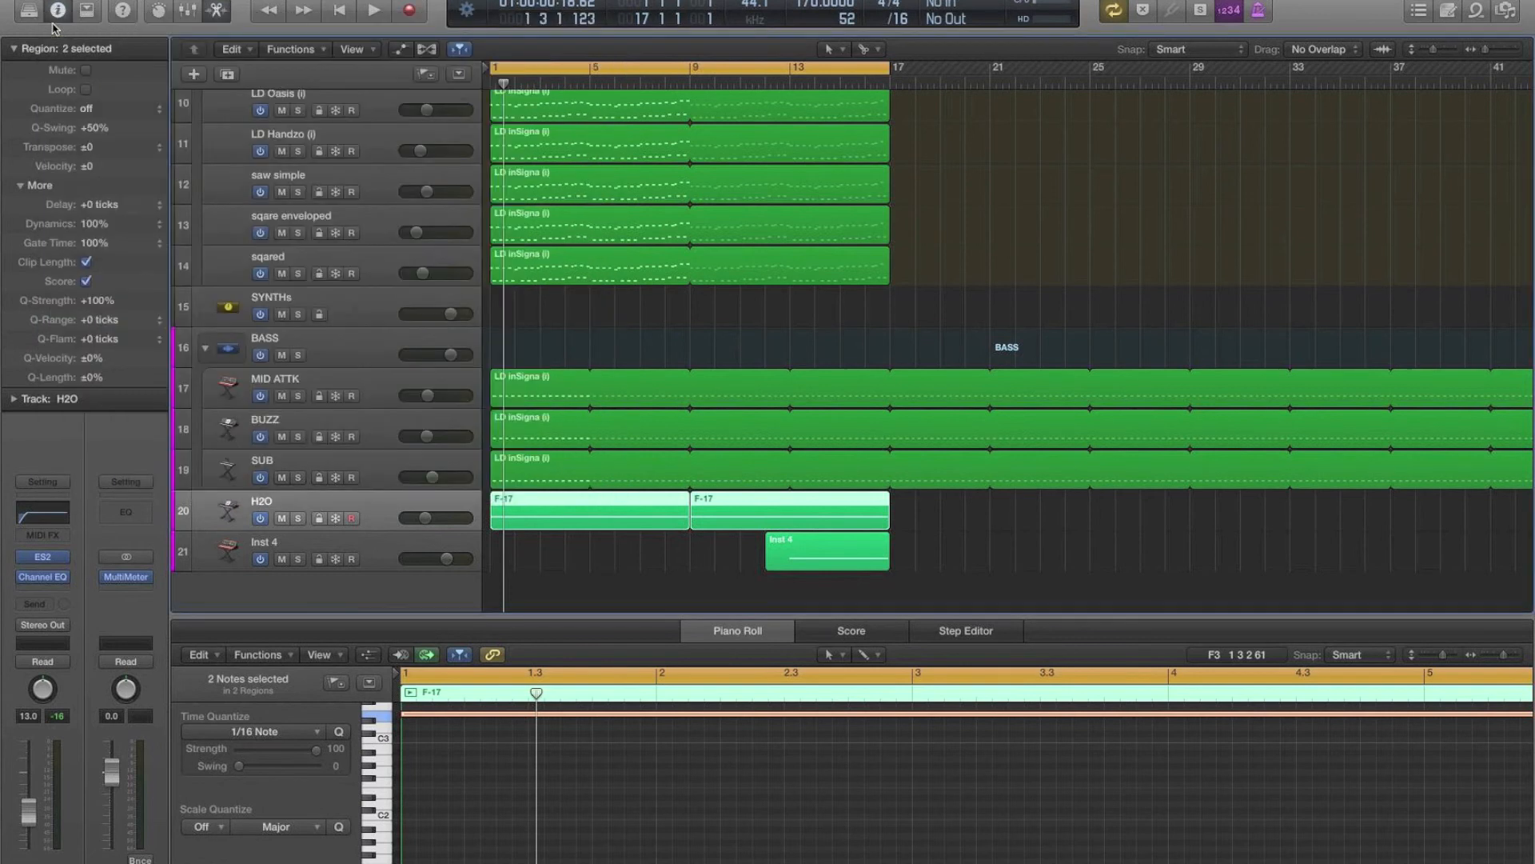
Step: Inspect the Inst 4 track's ES P synth and compare its sound with the shortest and a long attack
click(366, 549)
mouse_move(44, 559)
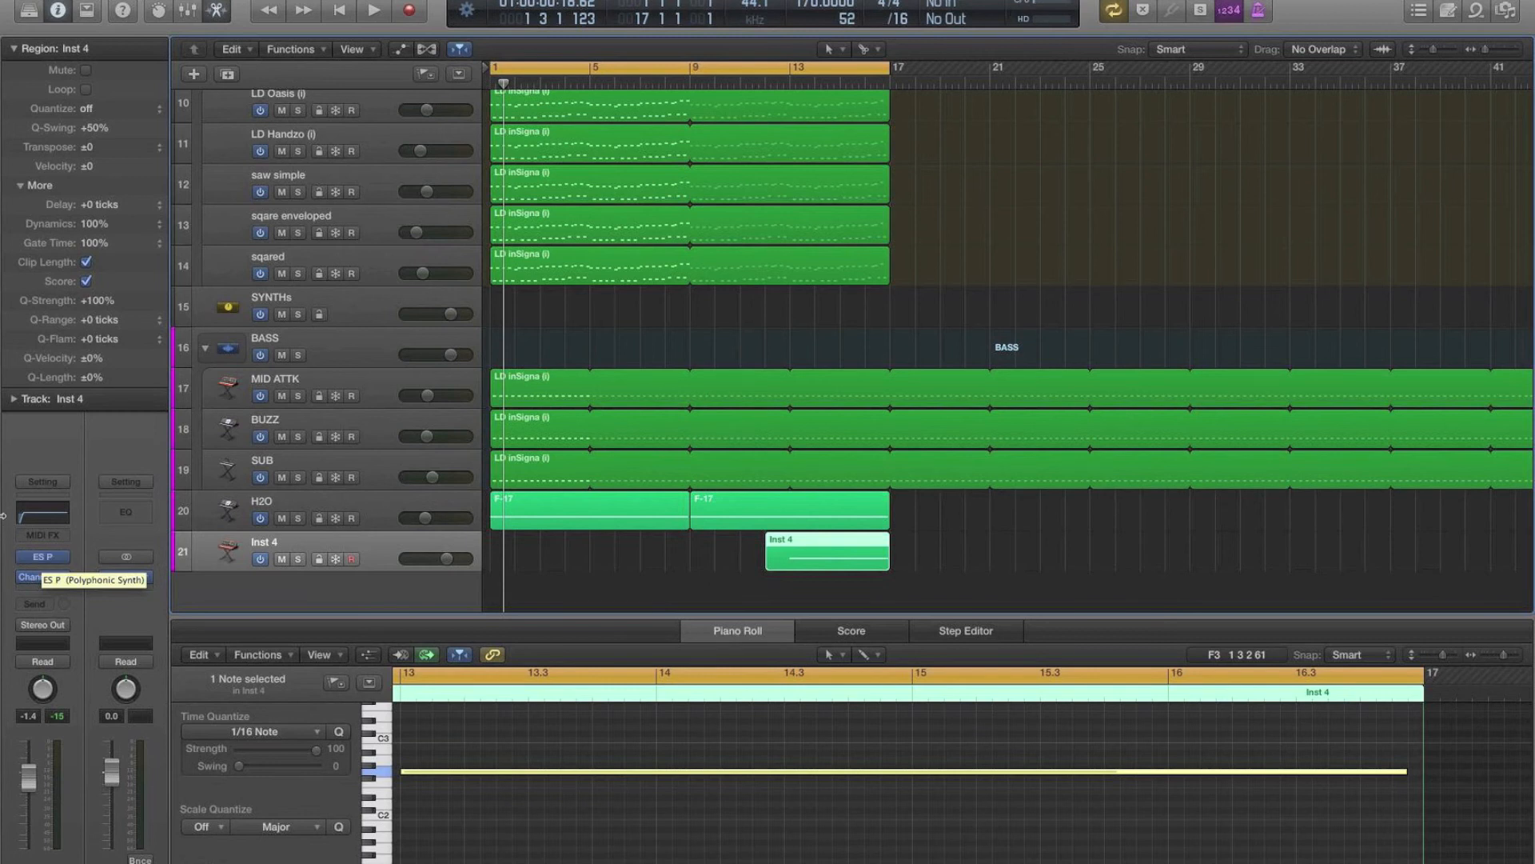
click(46, 563)
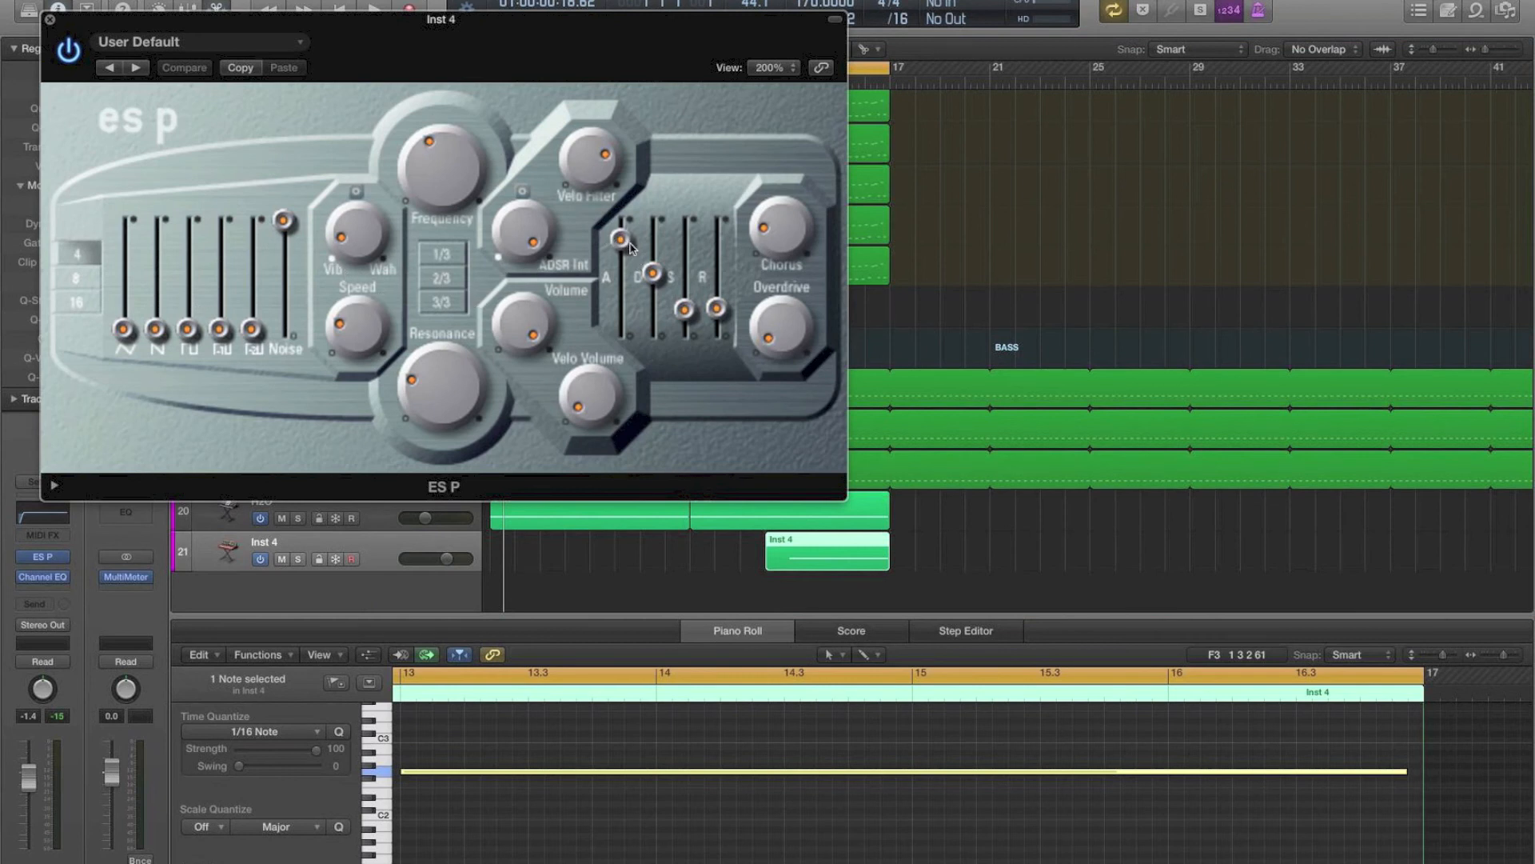
click(364, 547)
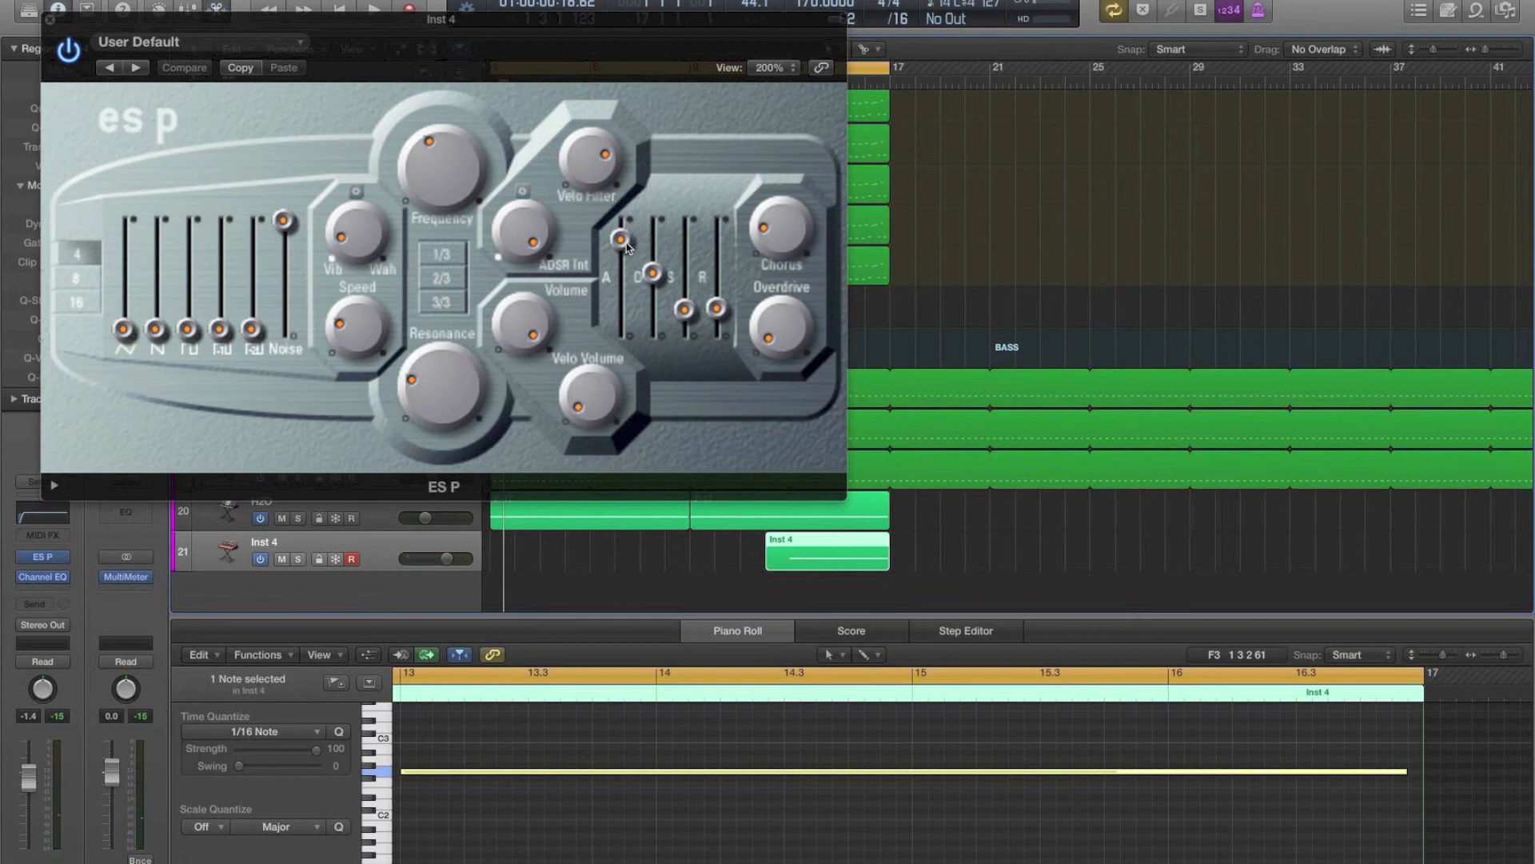
drag(627, 244, 625, 335)
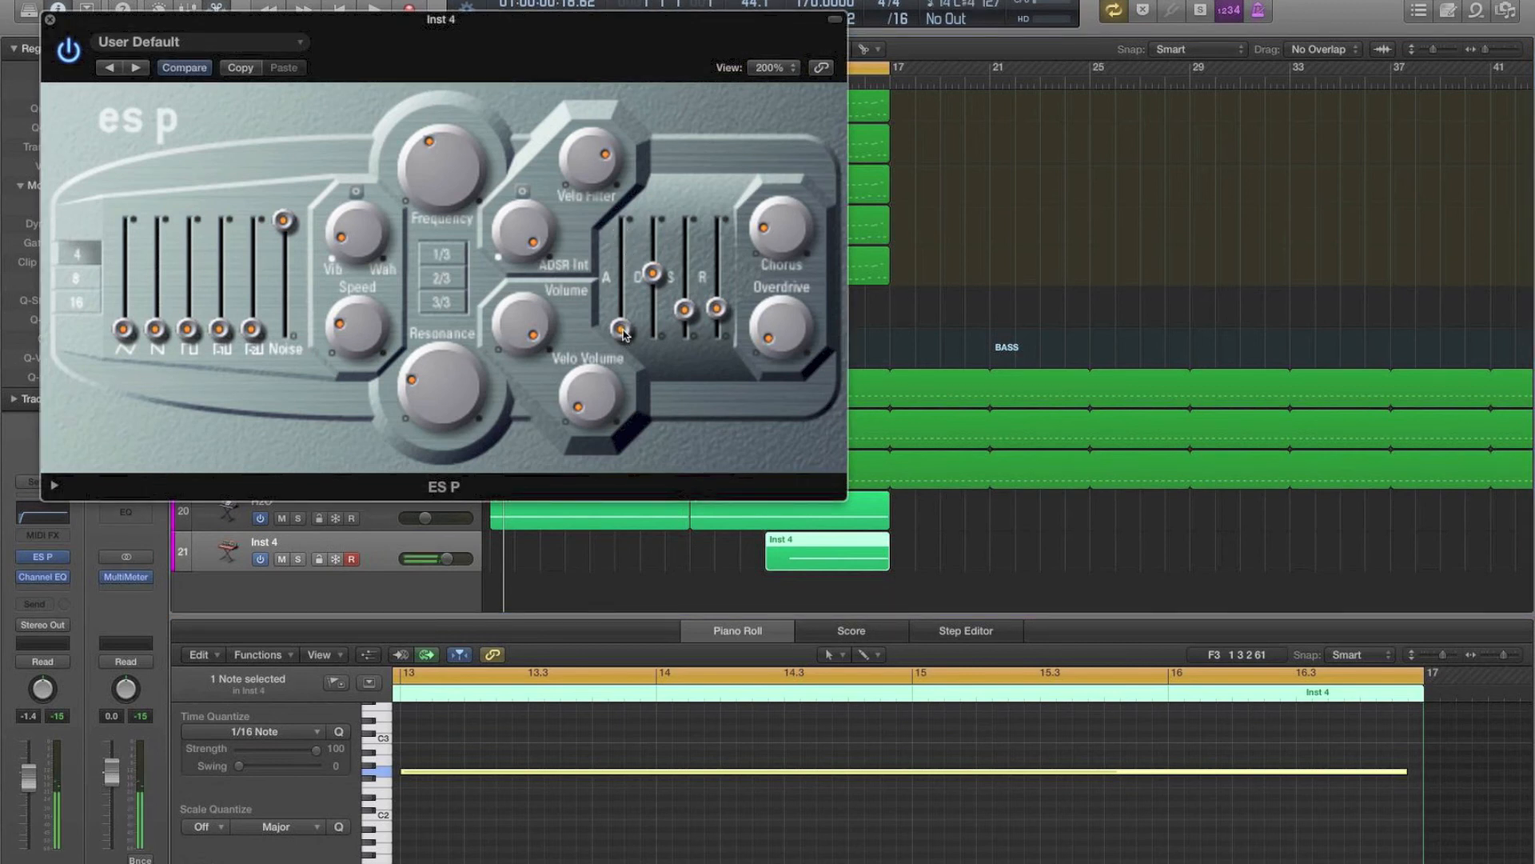
drag(626, 334, 625, 243)
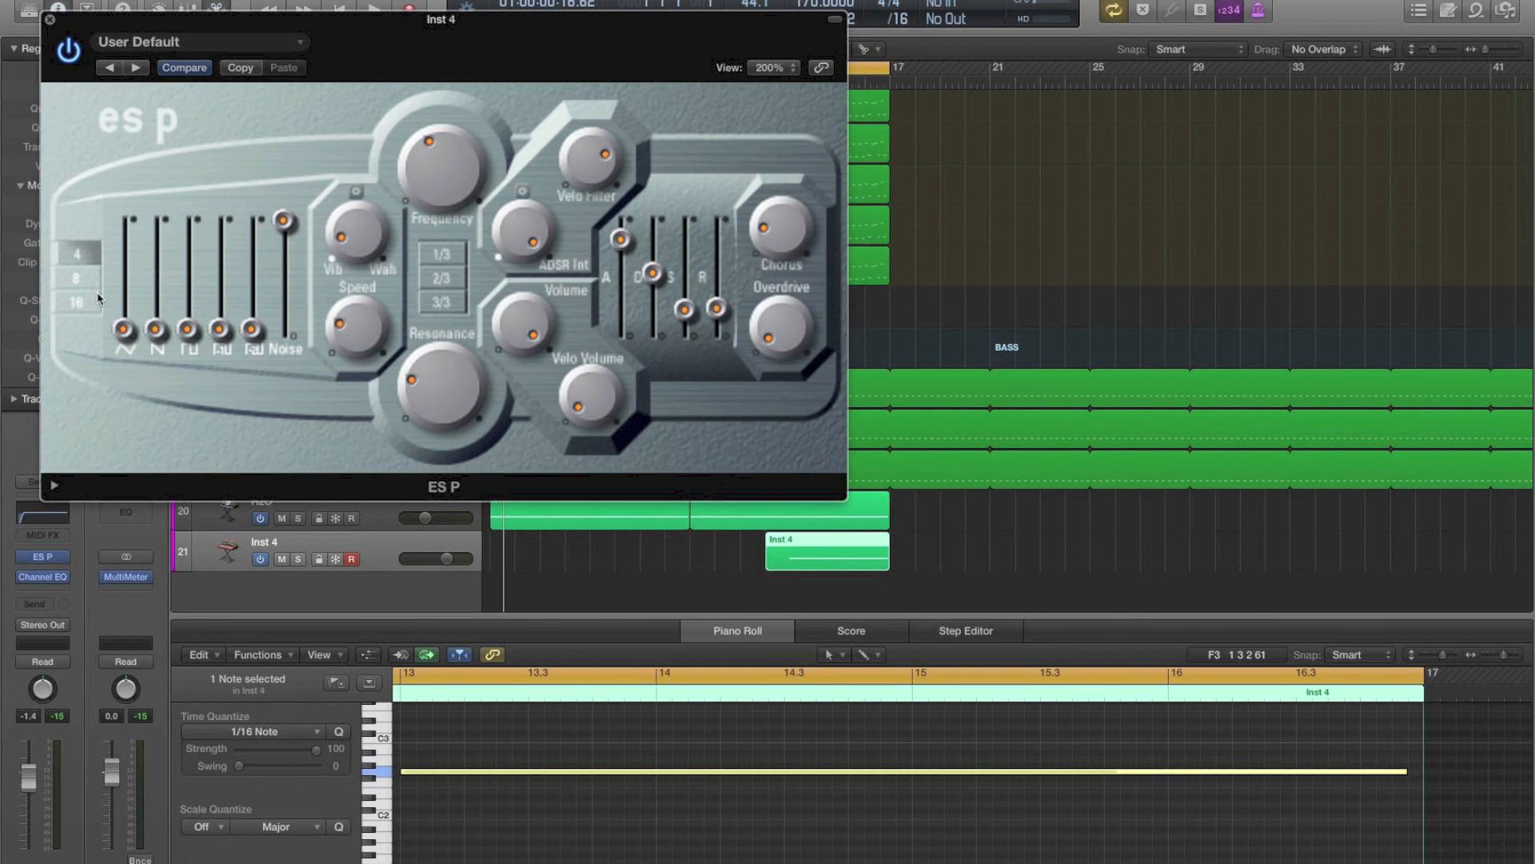
click(49, 19)
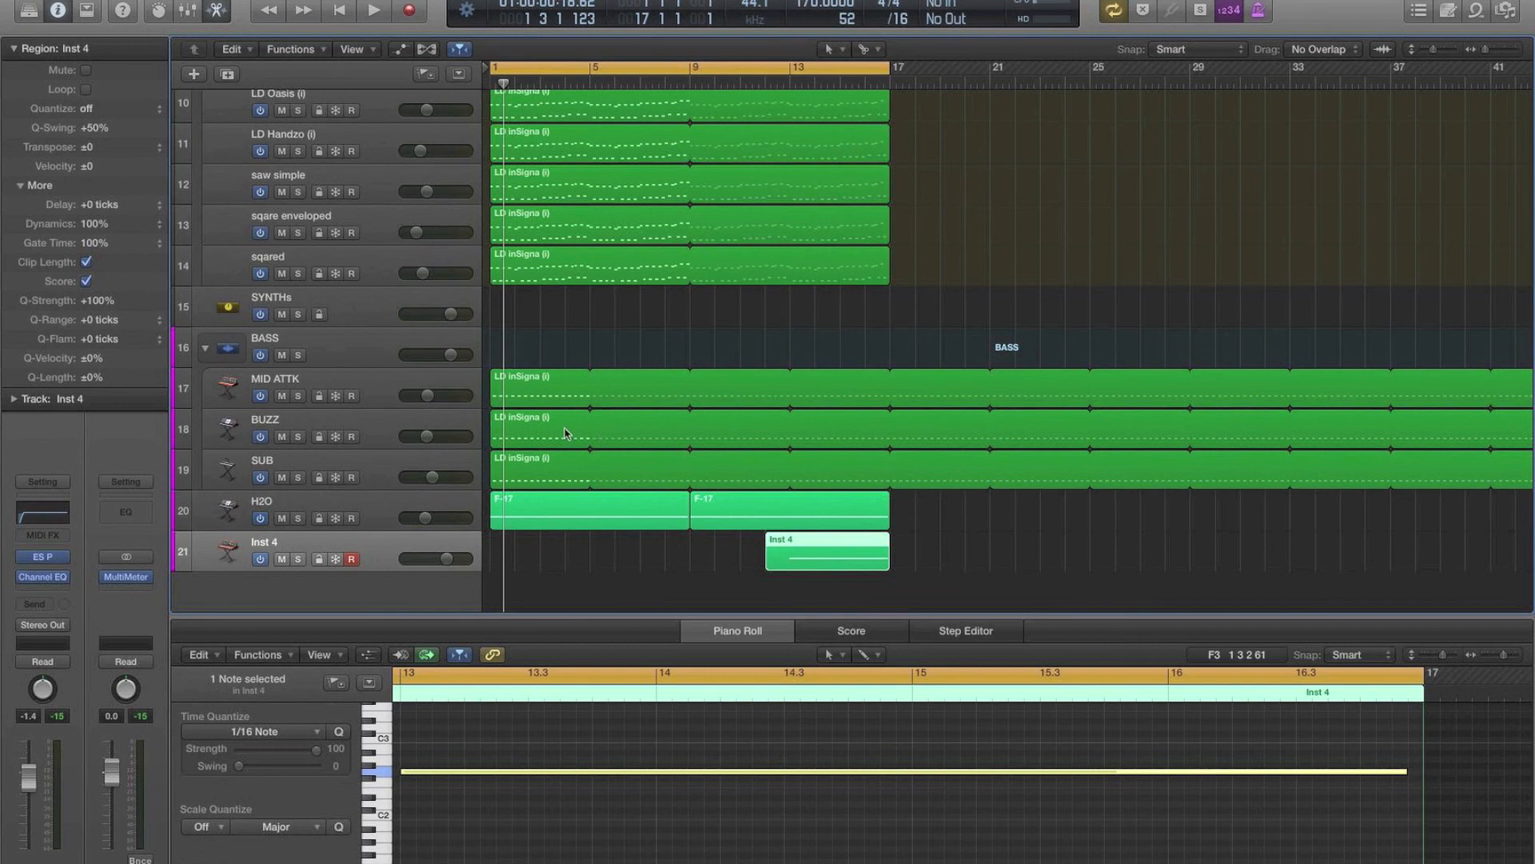
Step: Review the LD Oasis track's lead notes and expand the DRUM MIX stack to look over its individual drum tracks
scroll(379, 260, up, 2)
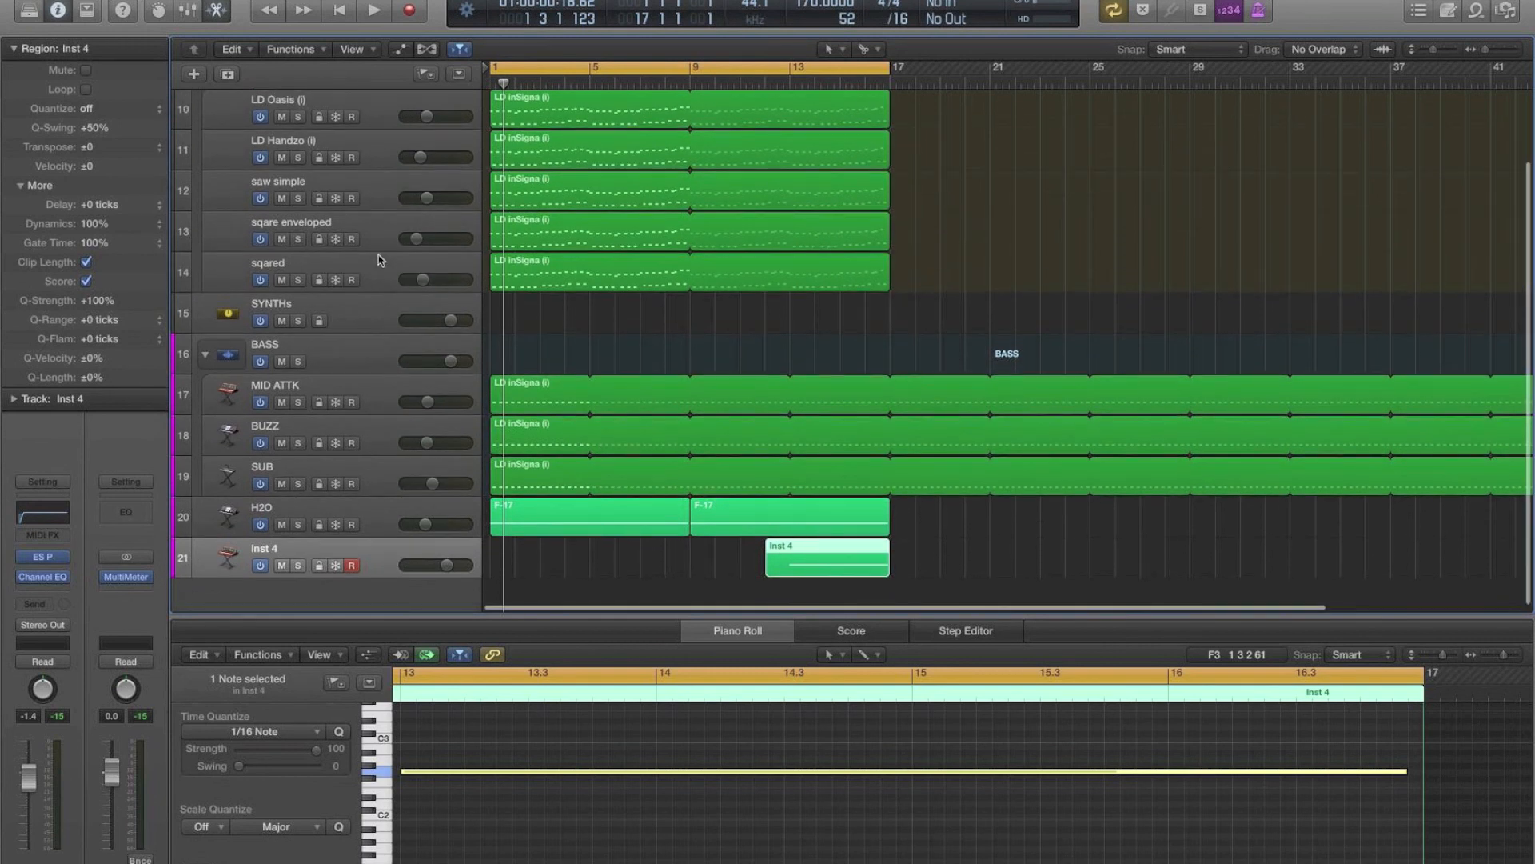
click(337, 109)
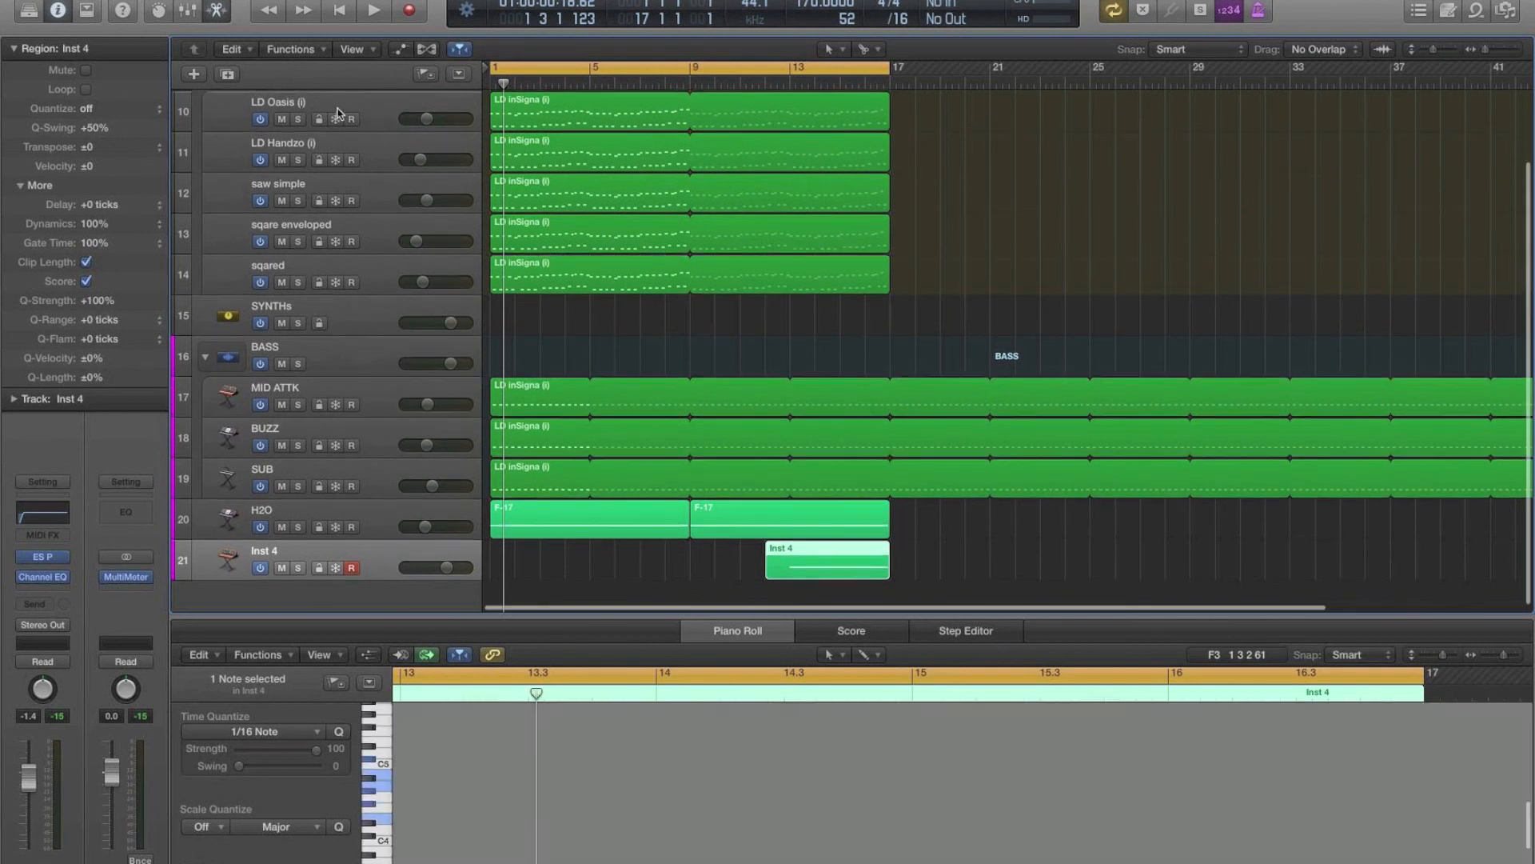
scroll(342, 248, up, 3)
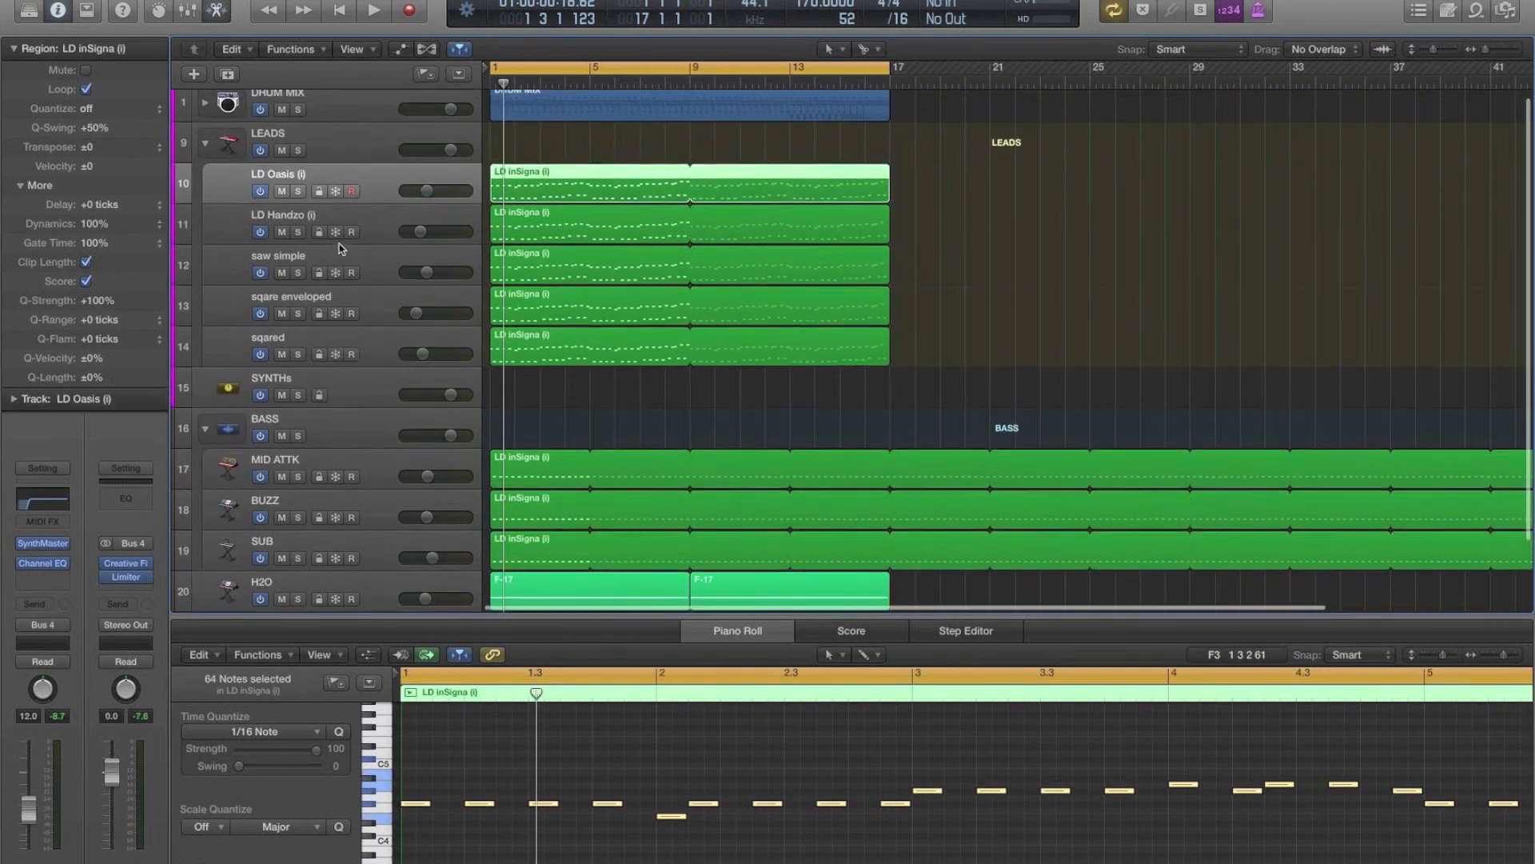
click(206, 104)
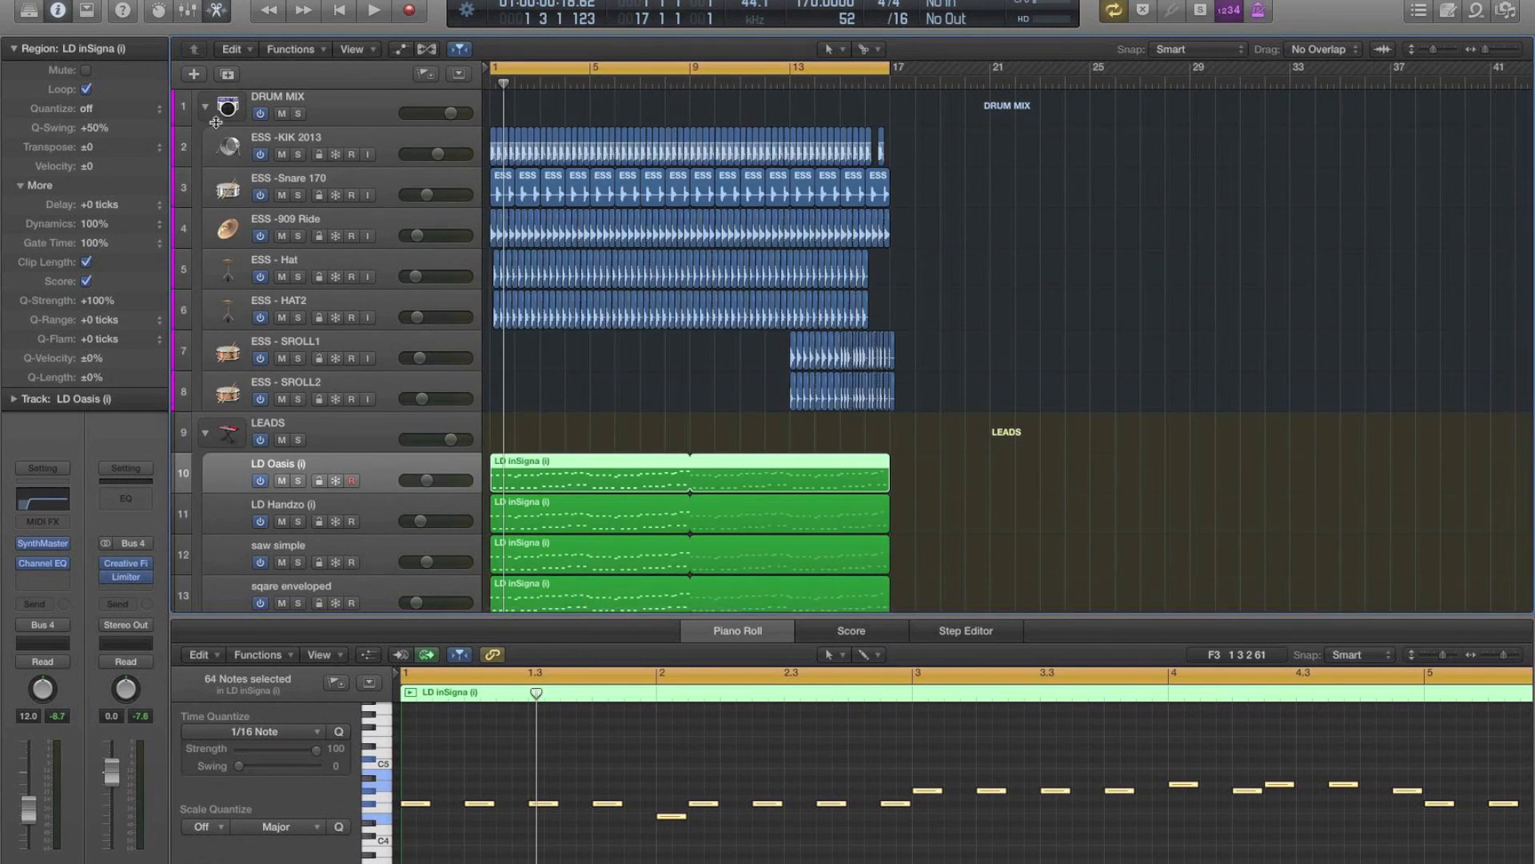
scroll(732, 337, down, 9)
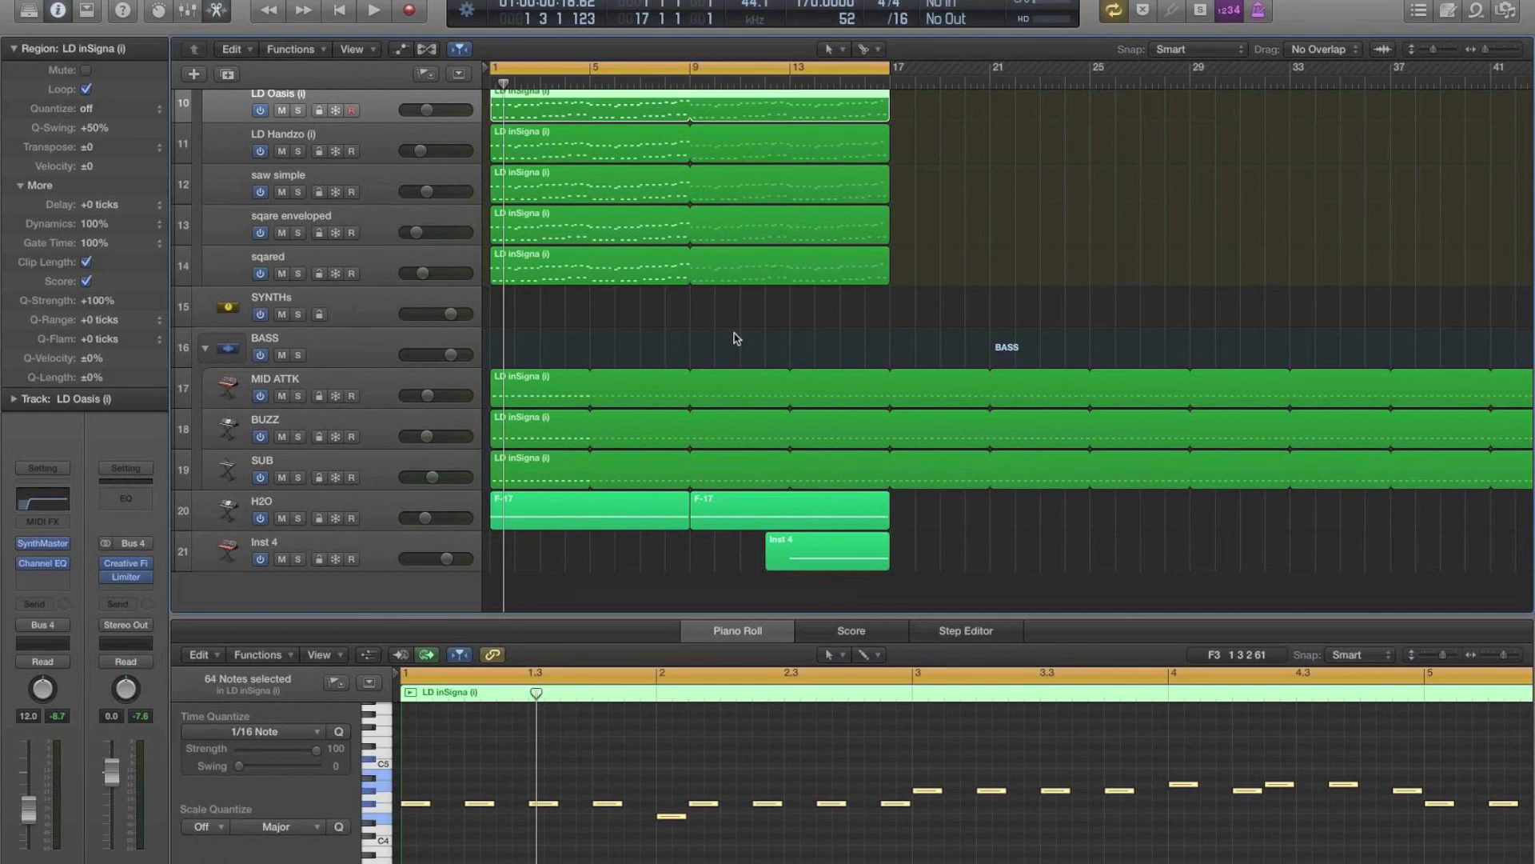
Step: Collapse the BASS, LEADS and DRUM MIX stacks to tidy the track list
click(205, 349)
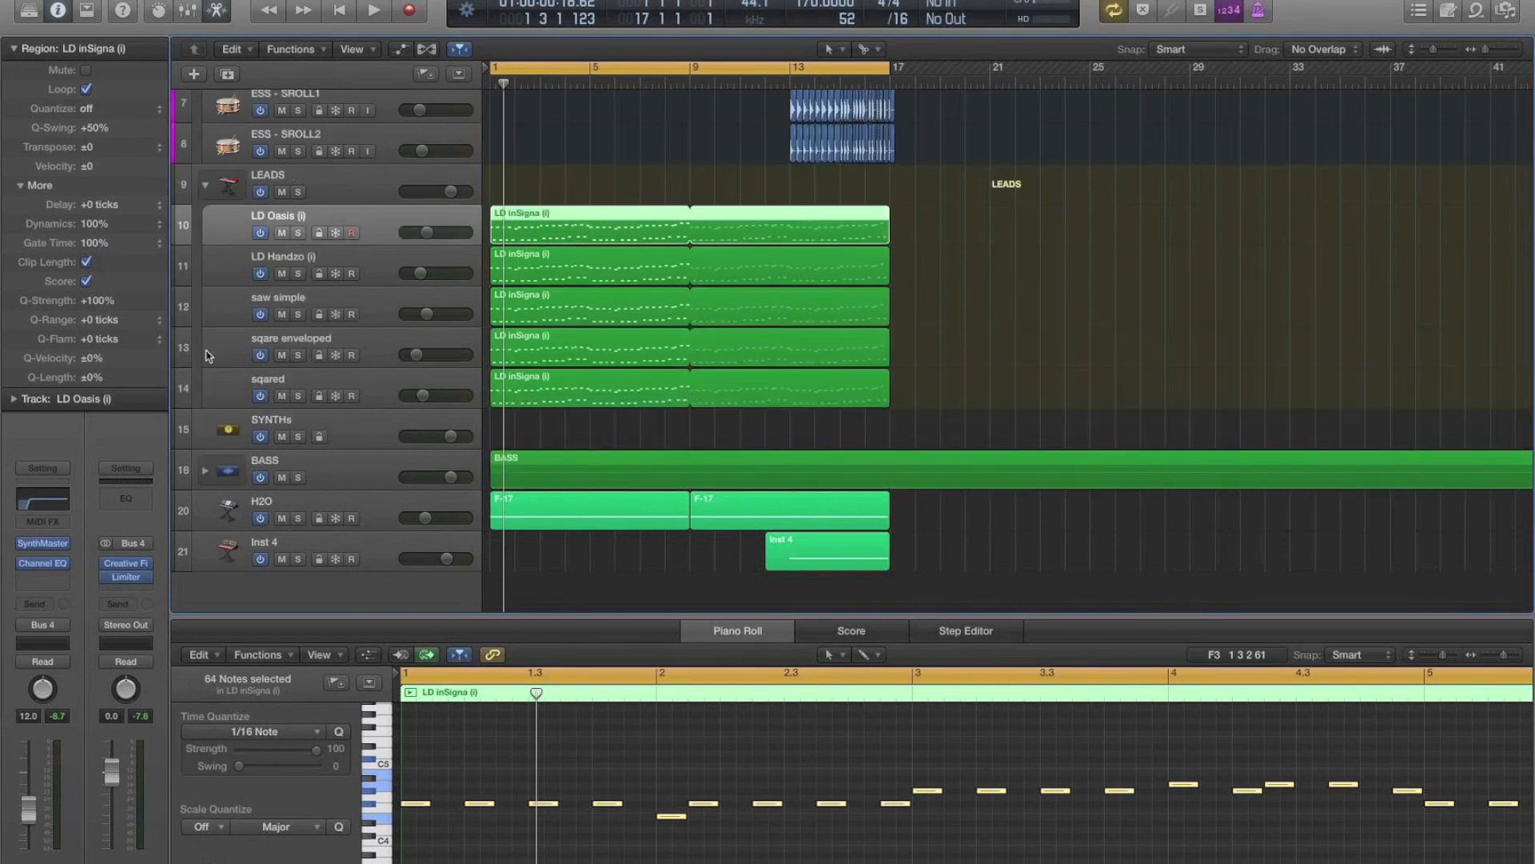
click(206, 185)
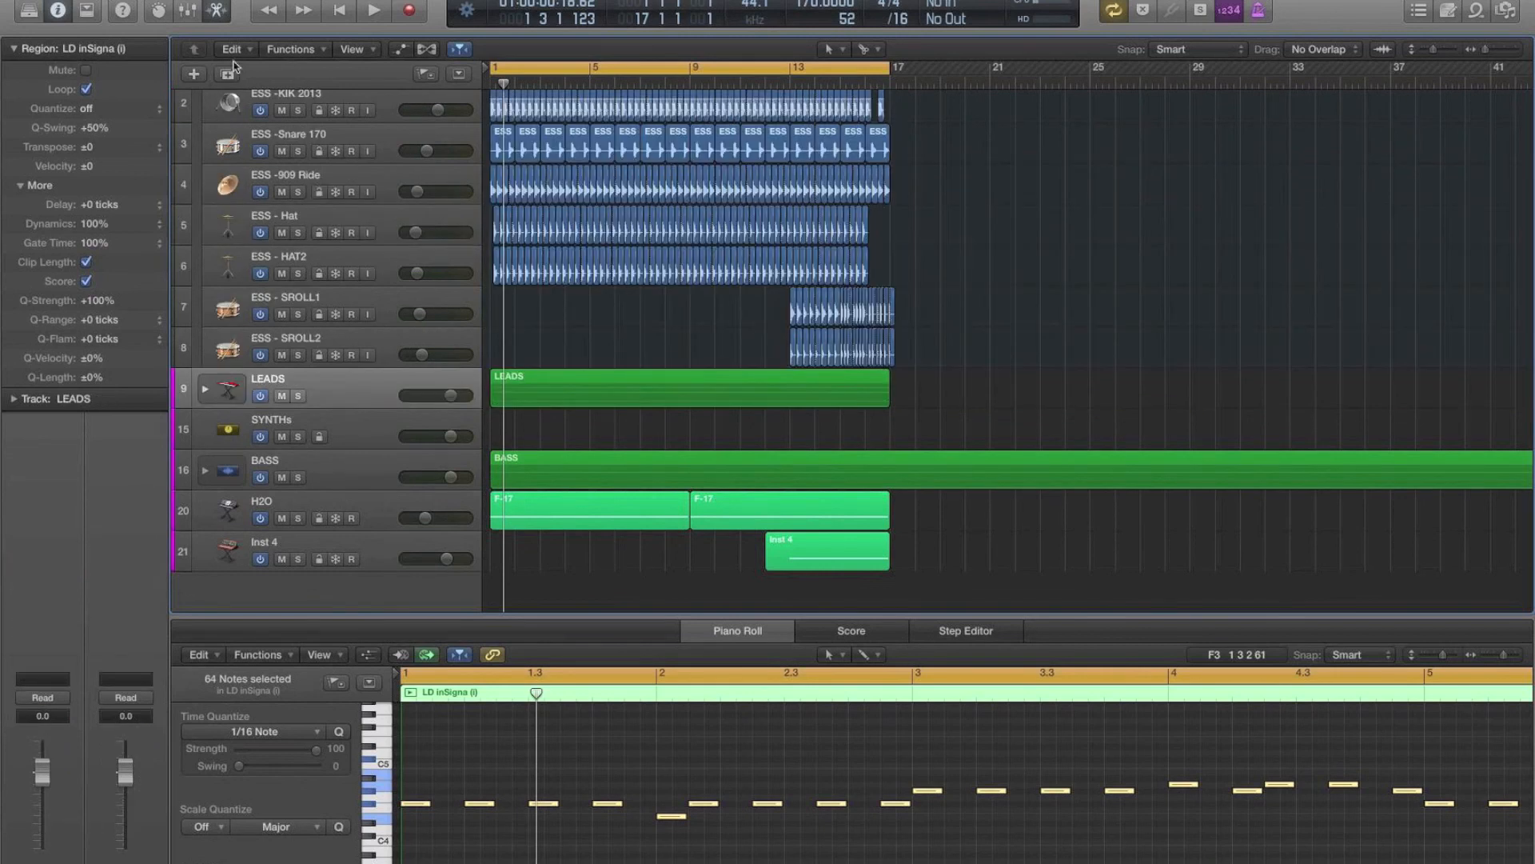
scroll(202, 124, up, 3)
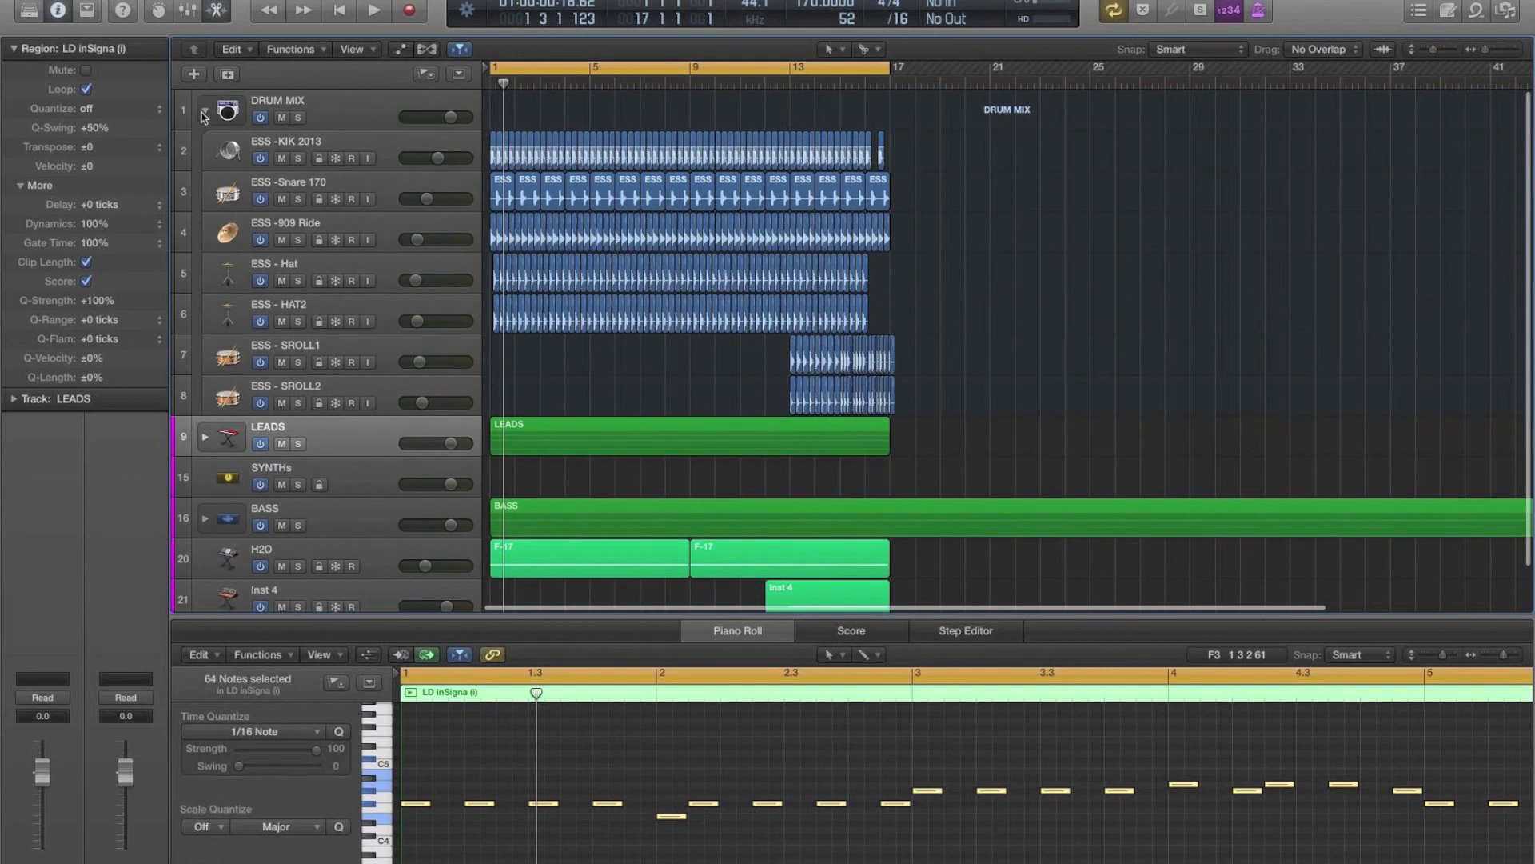
click(206, 112)
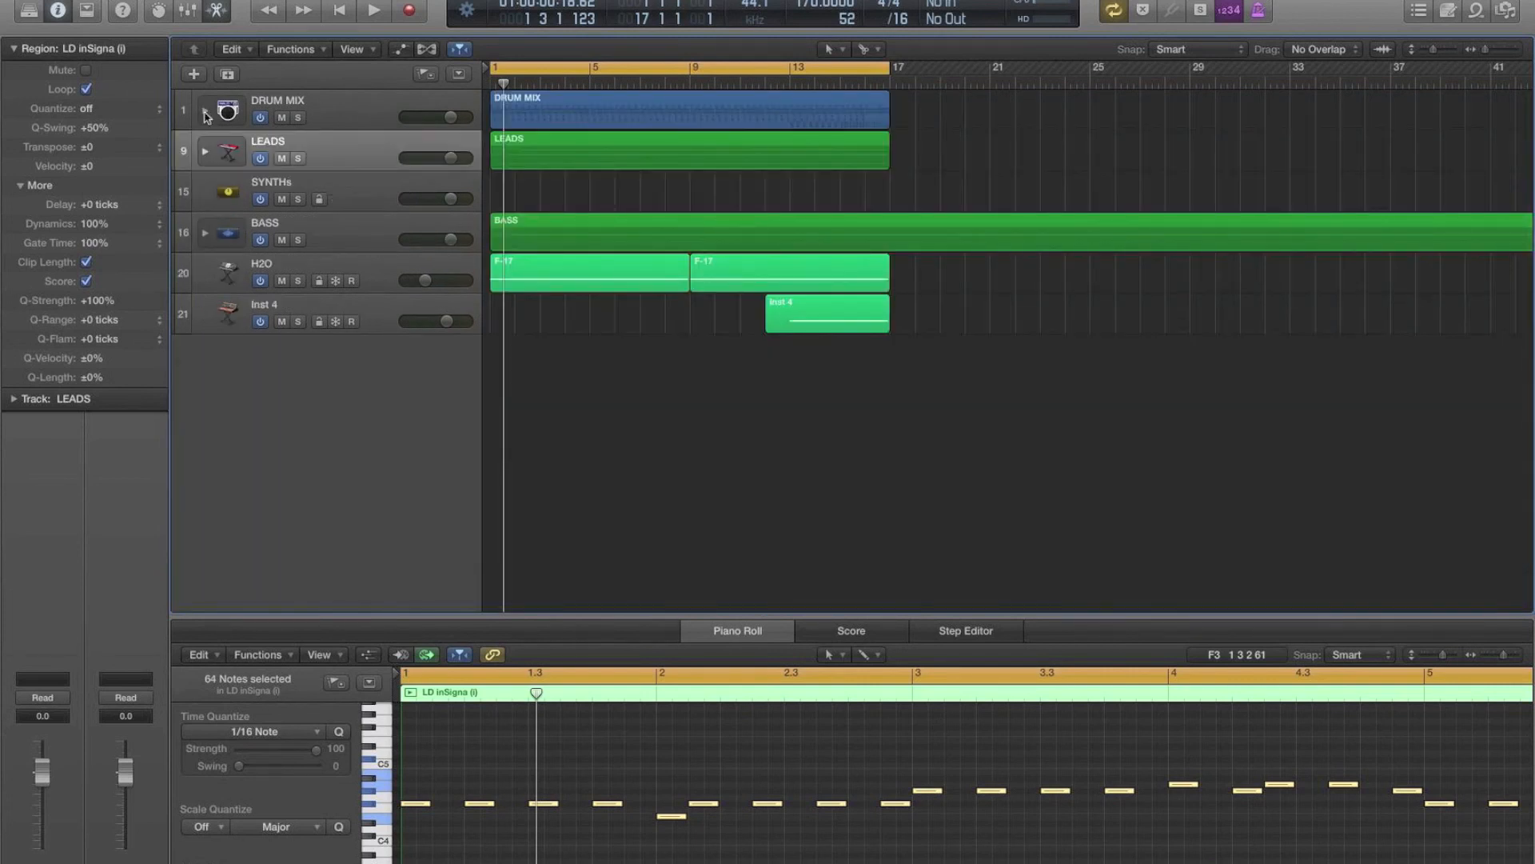